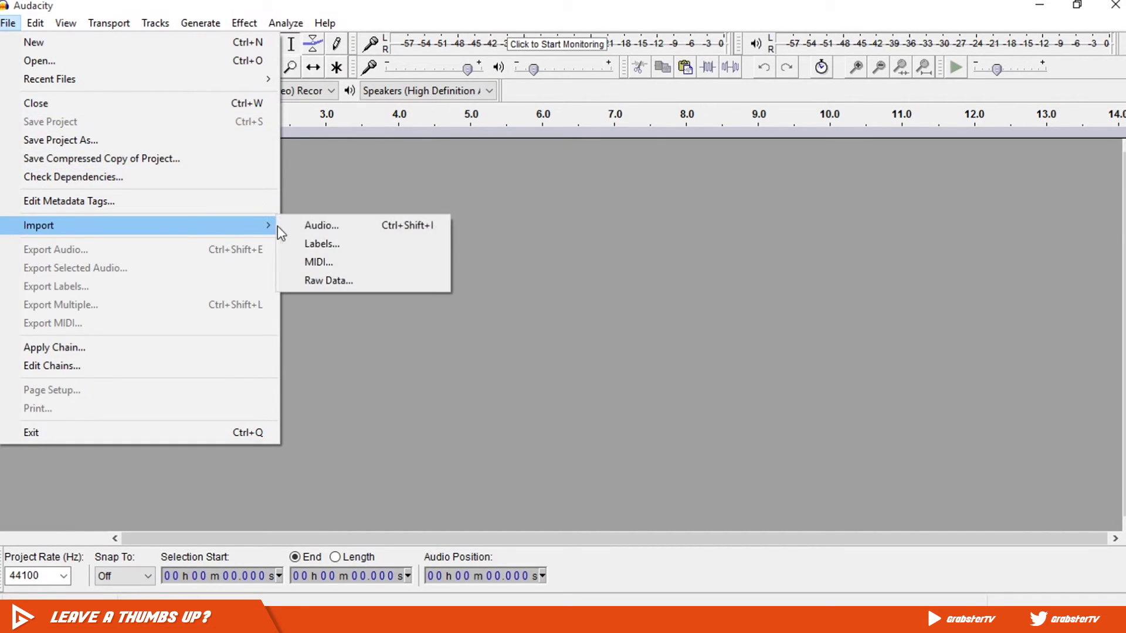
Import the audio file PINK GUY - RICE BALLS (Kotori Remix) into the project
click(372, 226)
double_click(181, 117)
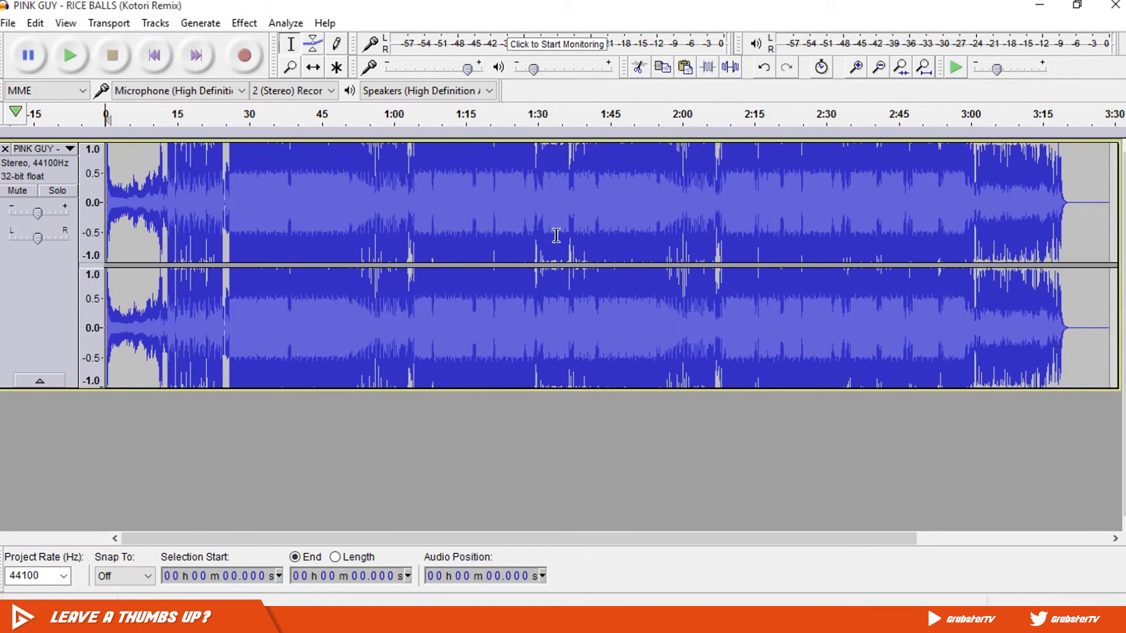
Apply a Low Pass Filter to the whole track at 1000 Hz with a 48 dB per octave rolloff
click(244, 23)
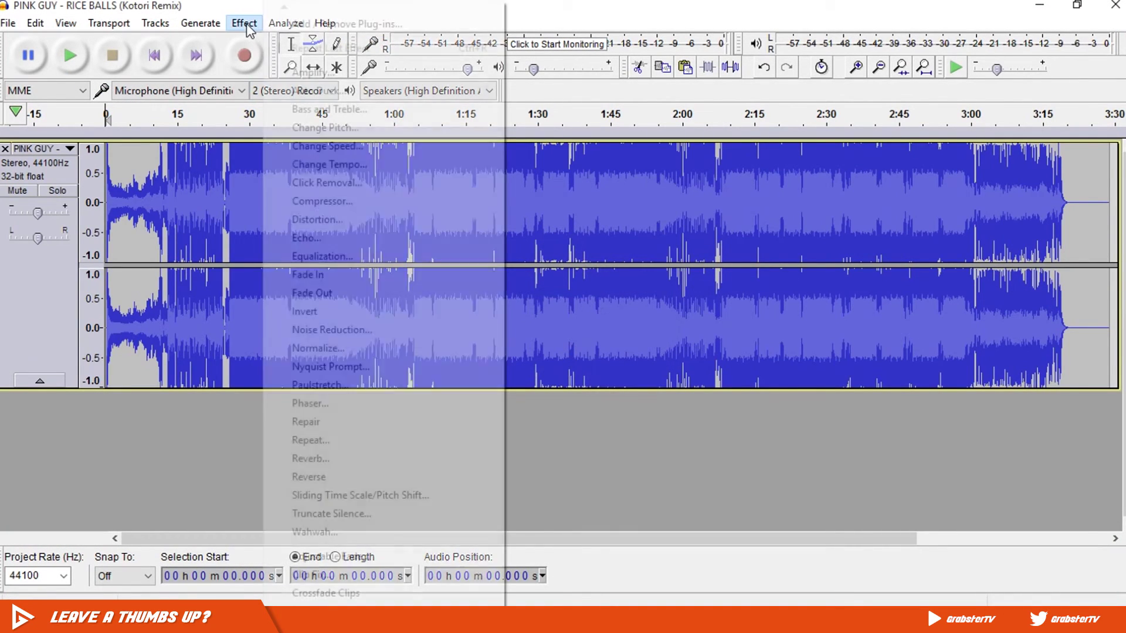
mouse_move(375, 604)
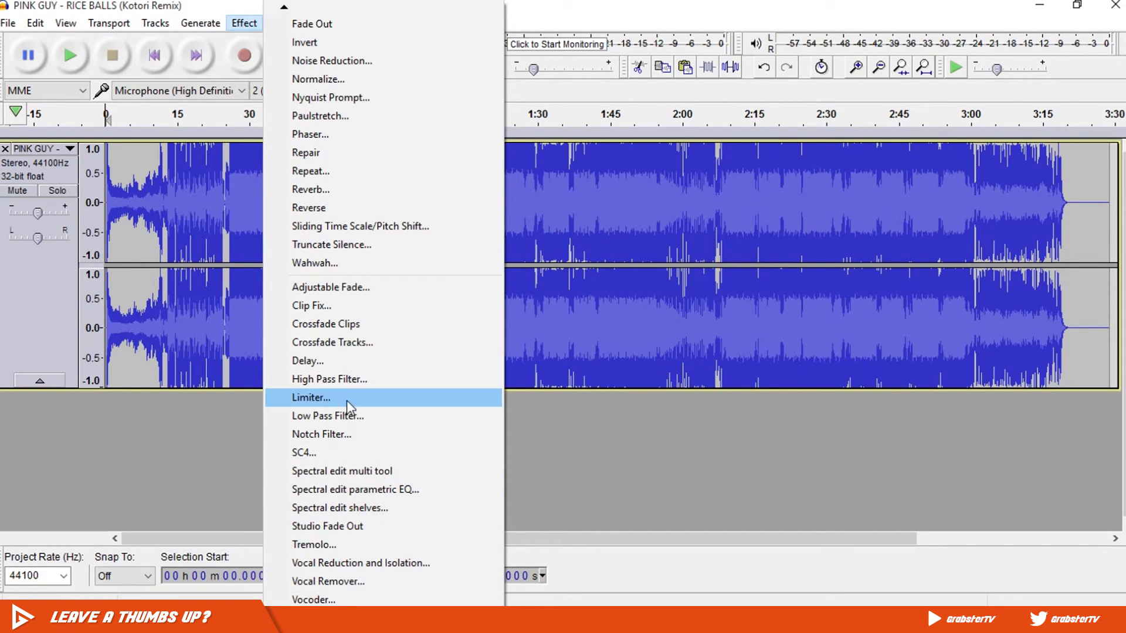
click(345, 416)
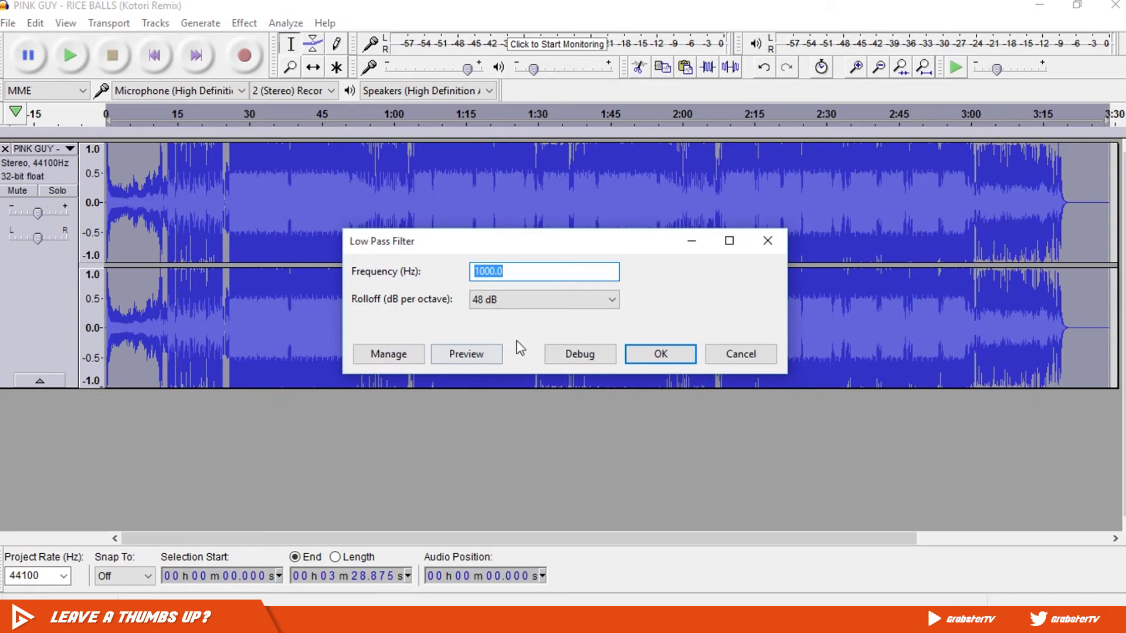
click(581, 299)
click(565, 364)
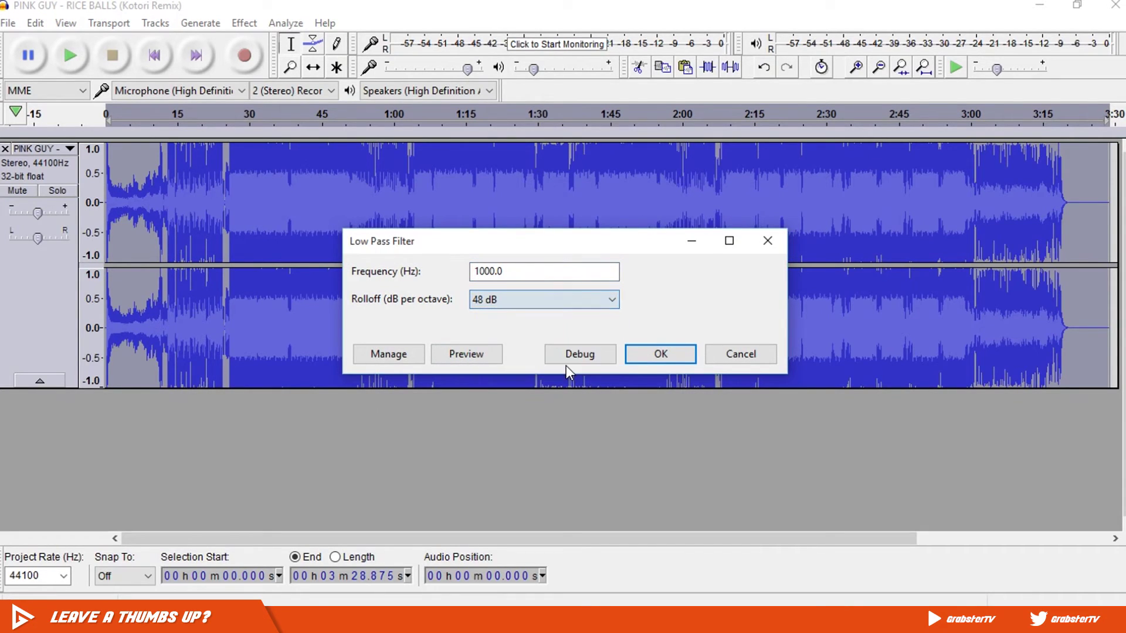
click(670, 359)
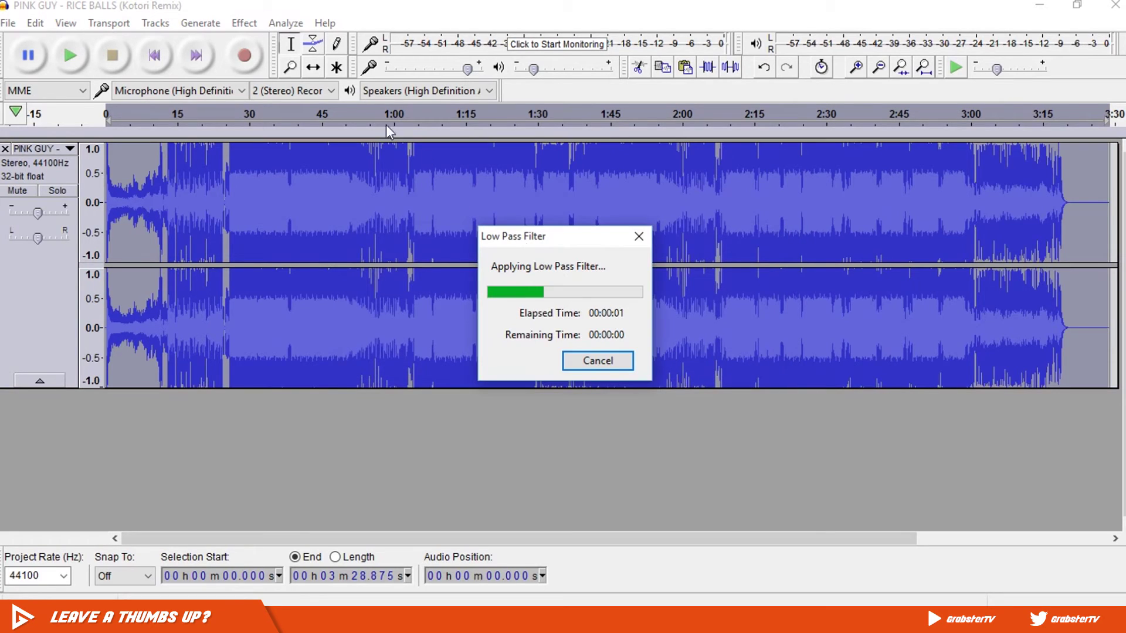
Apply the Low Pass Filter to the track a second time with the same settings, and briefly play the result
click(244, 23)
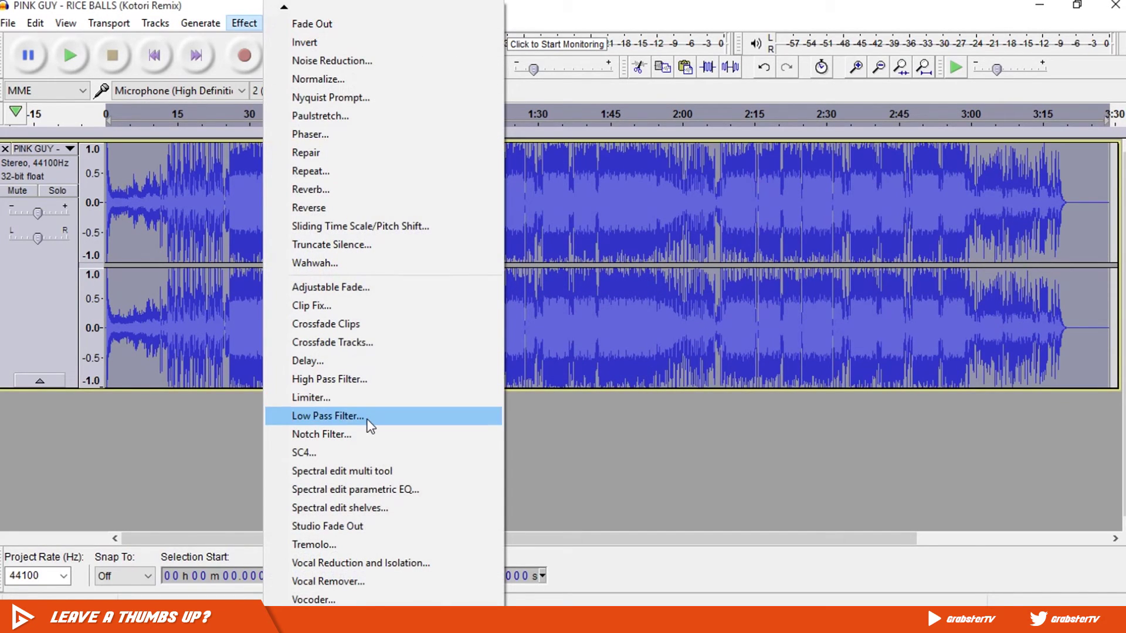
click(328, 418)
click(670, 359)
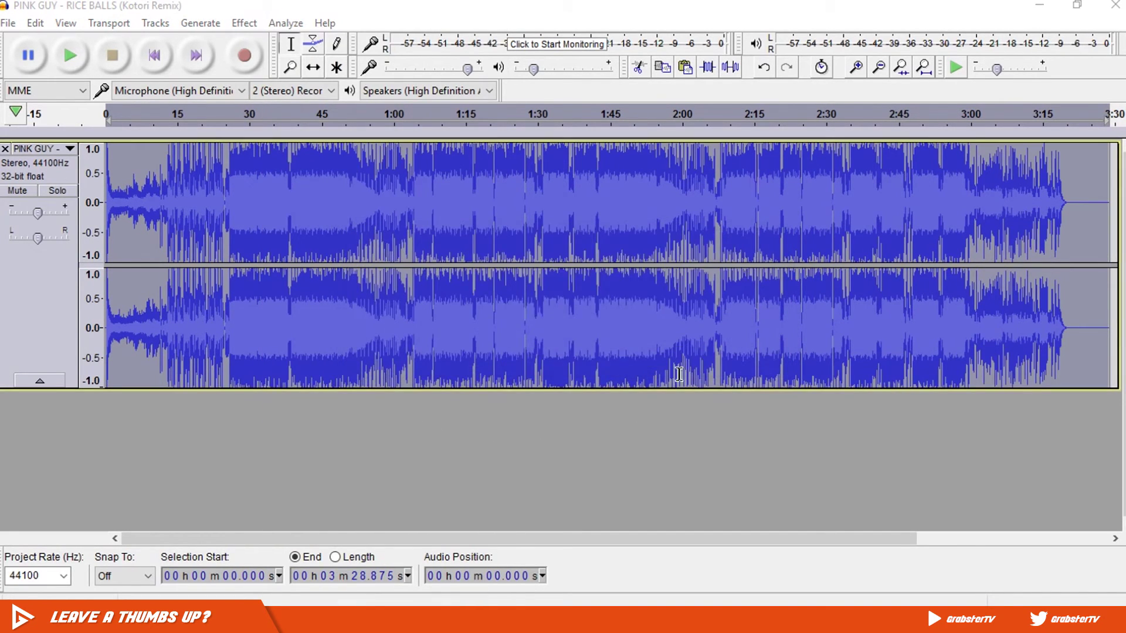
key(space)
click(687, 418)
key(space)
Normalize the track to a maximum amplitude of -1.0 dB with DC offset removal
click(244, 23)
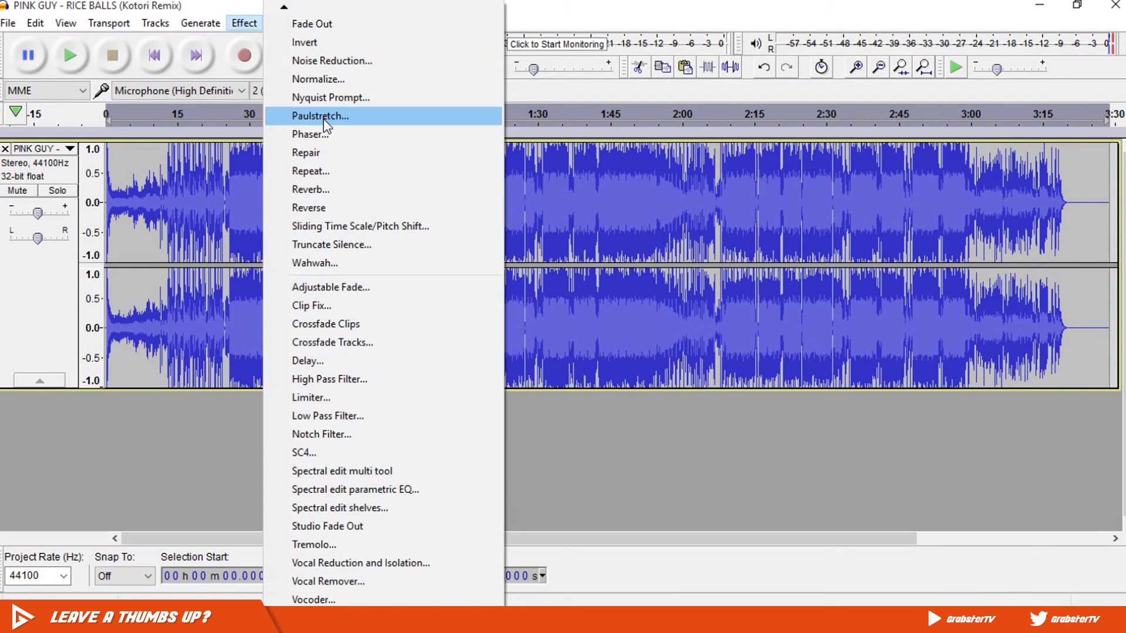
click(323, 79)
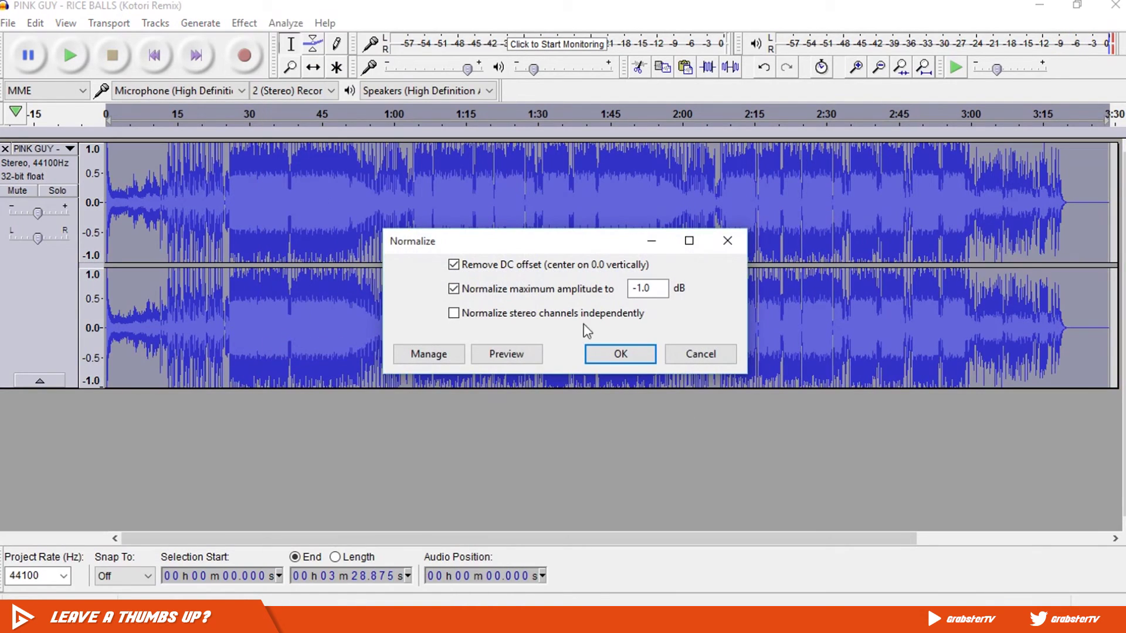
click(642, 357)
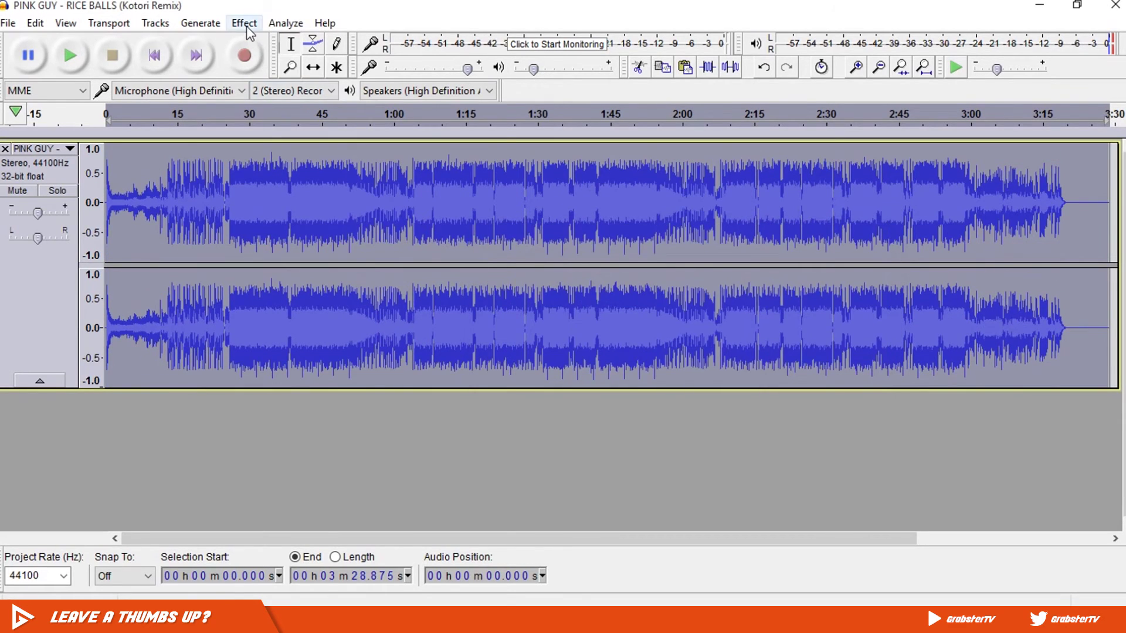
Apply Bass and Treble to the track with bass at 5.0 dB and treble and volume at 0.0 dB
click(246, 24)
scroll(295, 31, up, 5)
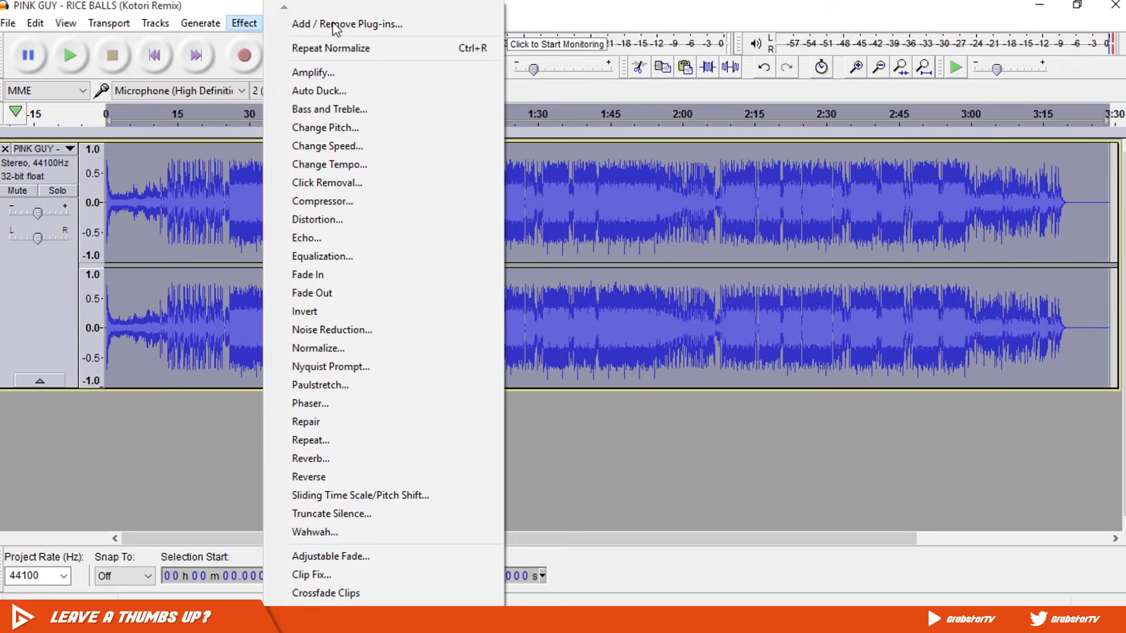
click(409, 110)
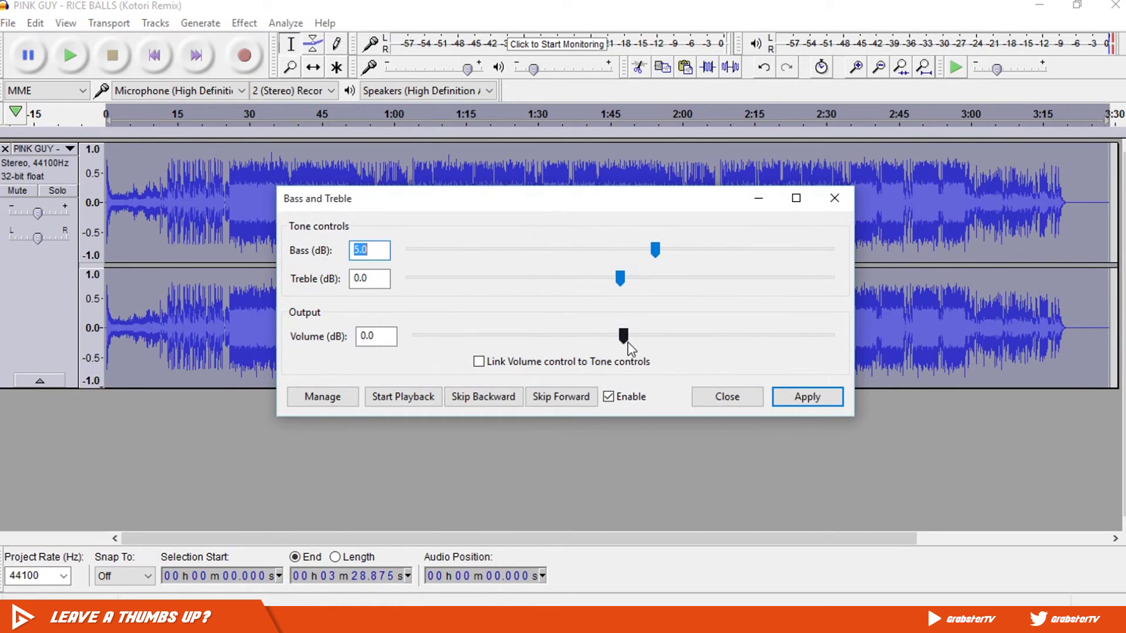
click(801, 400)
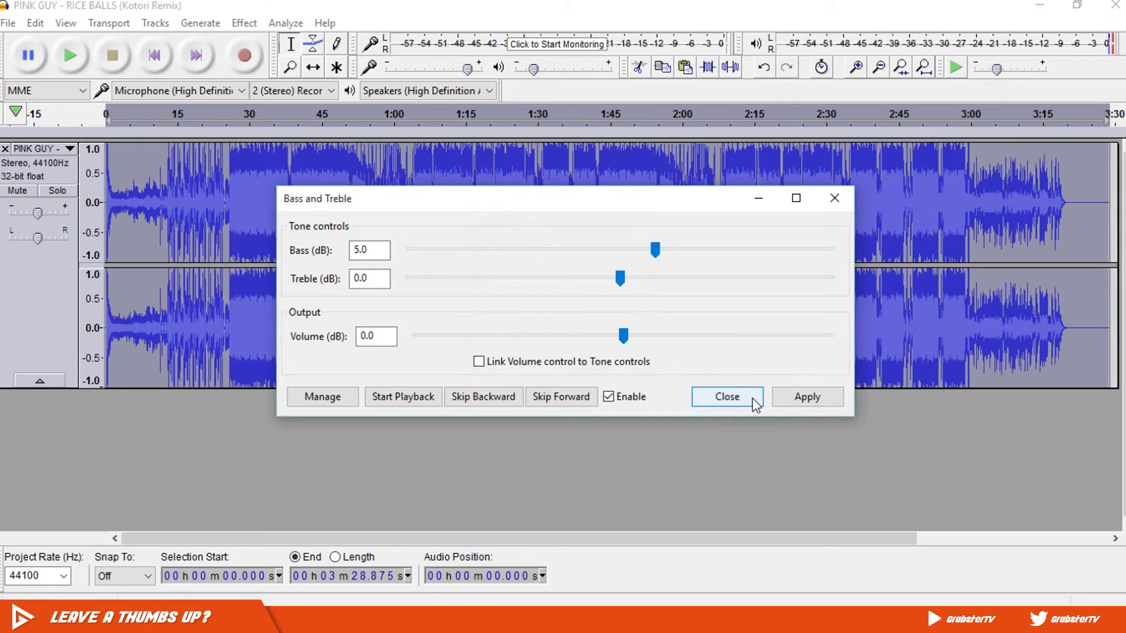
click(774, 400)
click(753, 401)
Export the audio to the Music folder as an MP3 named Bass Boosted
click(9, 23)
click(251, 248)
text(Bass Boosted)
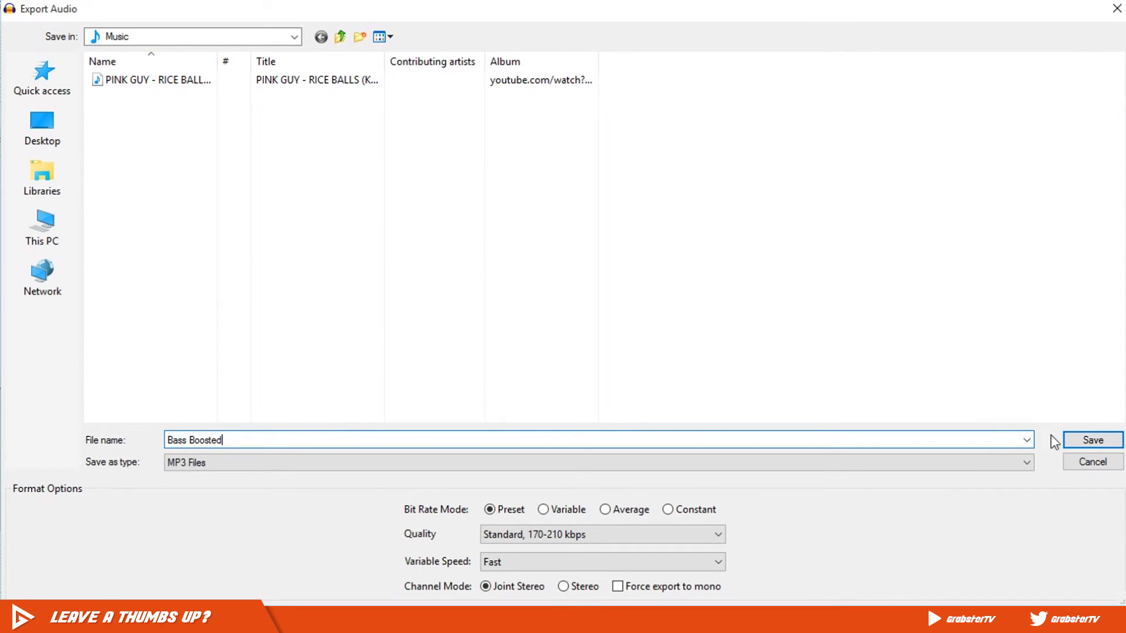
click(1085, 439)
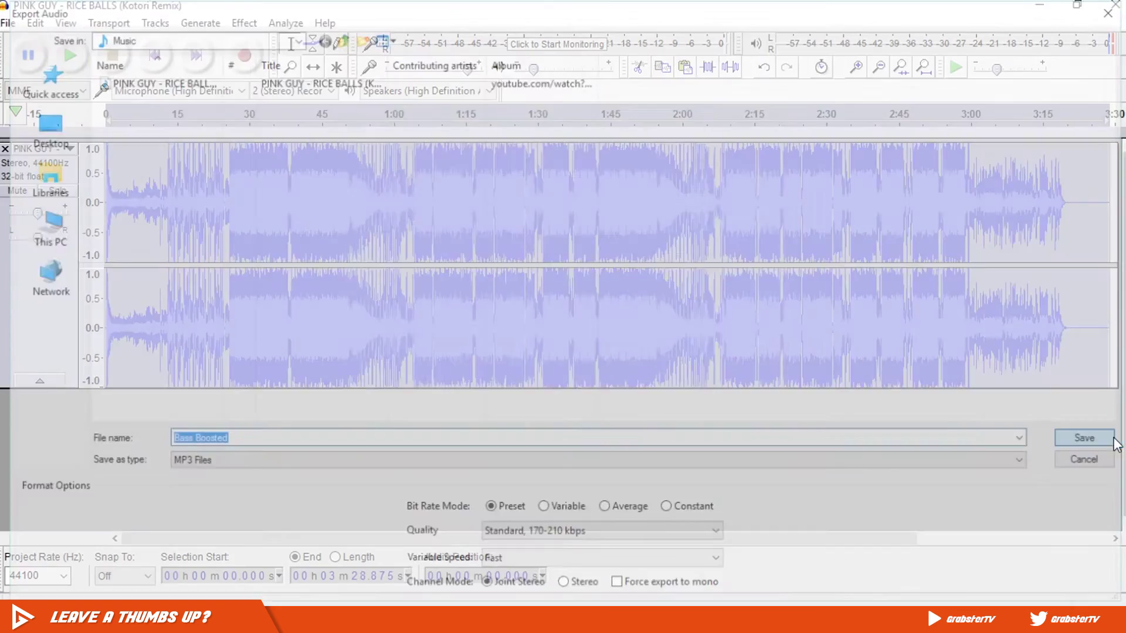
click(674, 410)
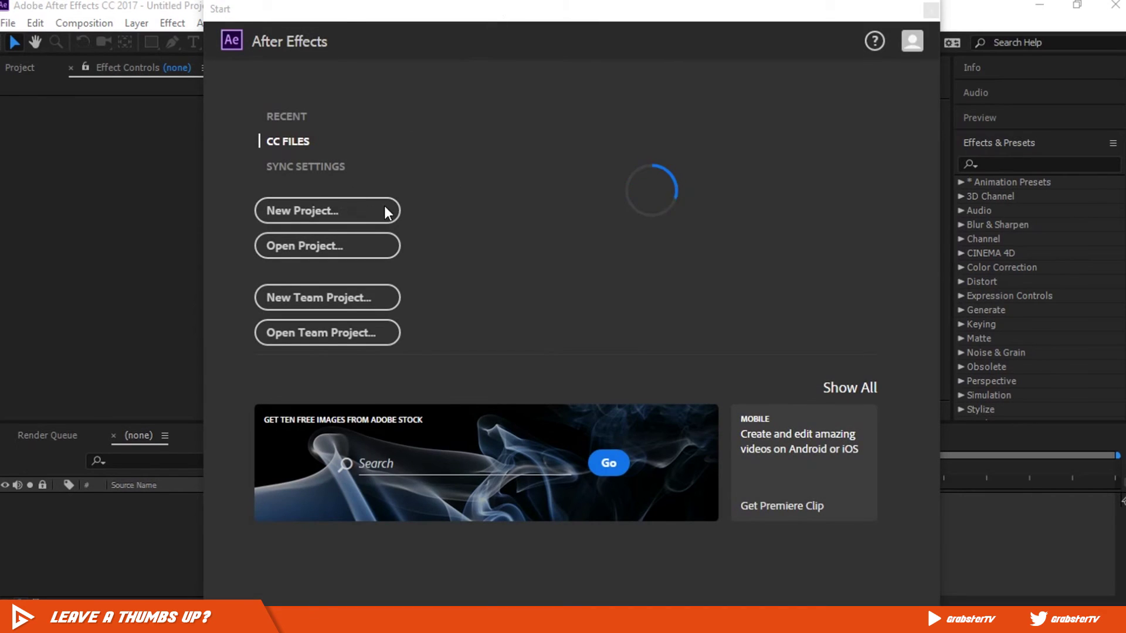
In After Effects, import the Background, Bass Boosted, Logo and PINK GUY - RICE BALLS files from the Music folder
click(8, 23)
mouse_move(58, 246)
click(314, 249)
drag(306, 213, 228, 117)
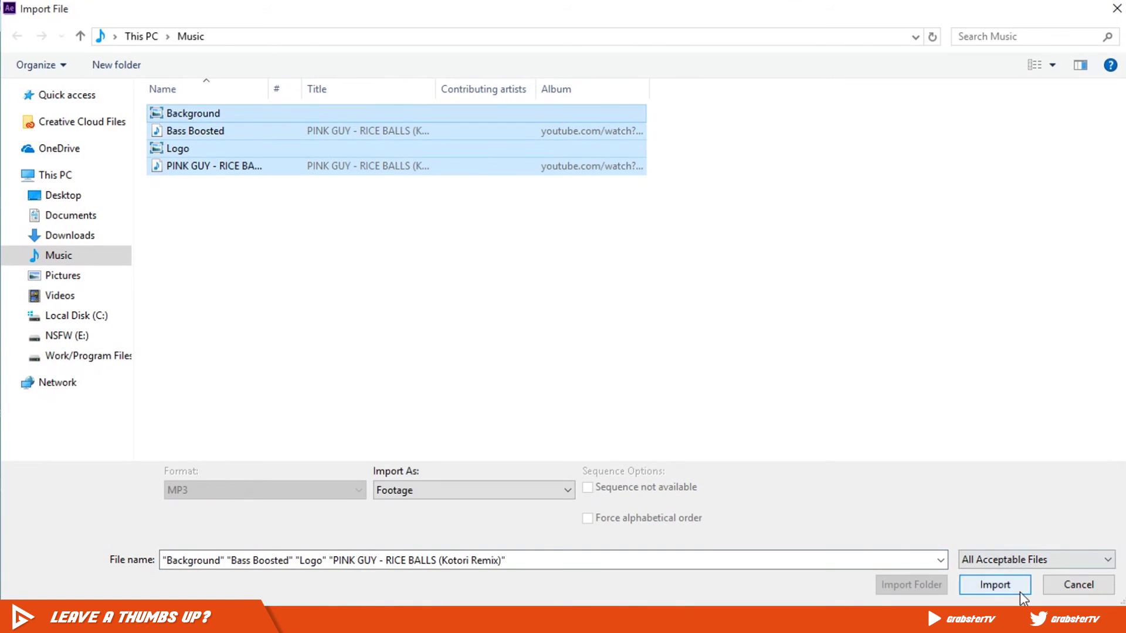
click(1021, 593)
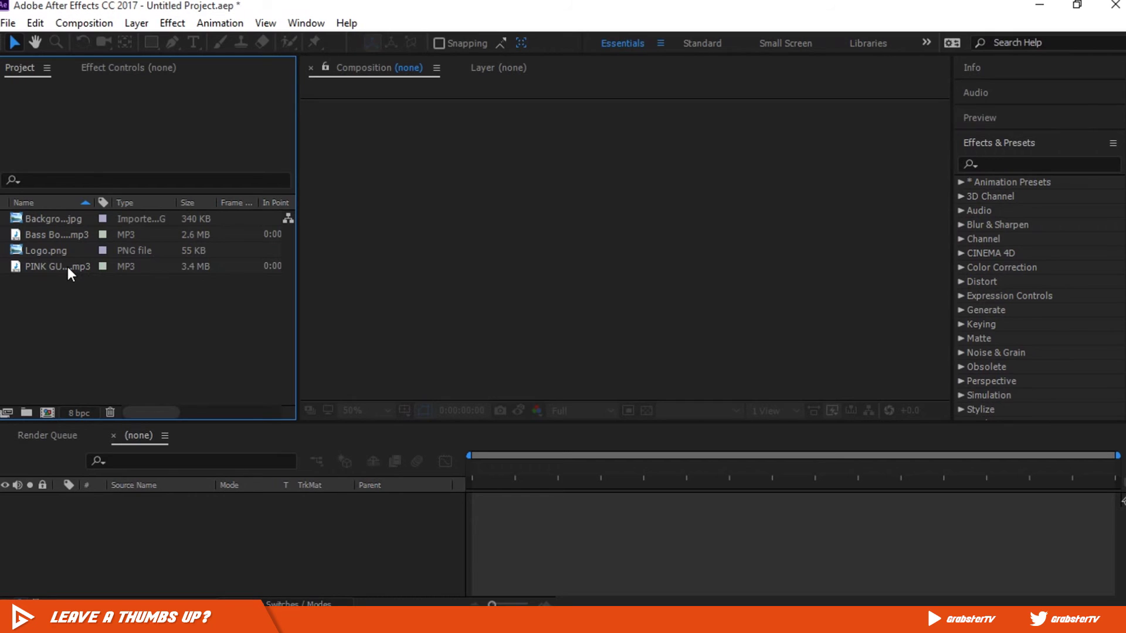
Create a new composition from the original PINK GUY - RICE BALLS MP3
drag(53, 266, 49, 400)
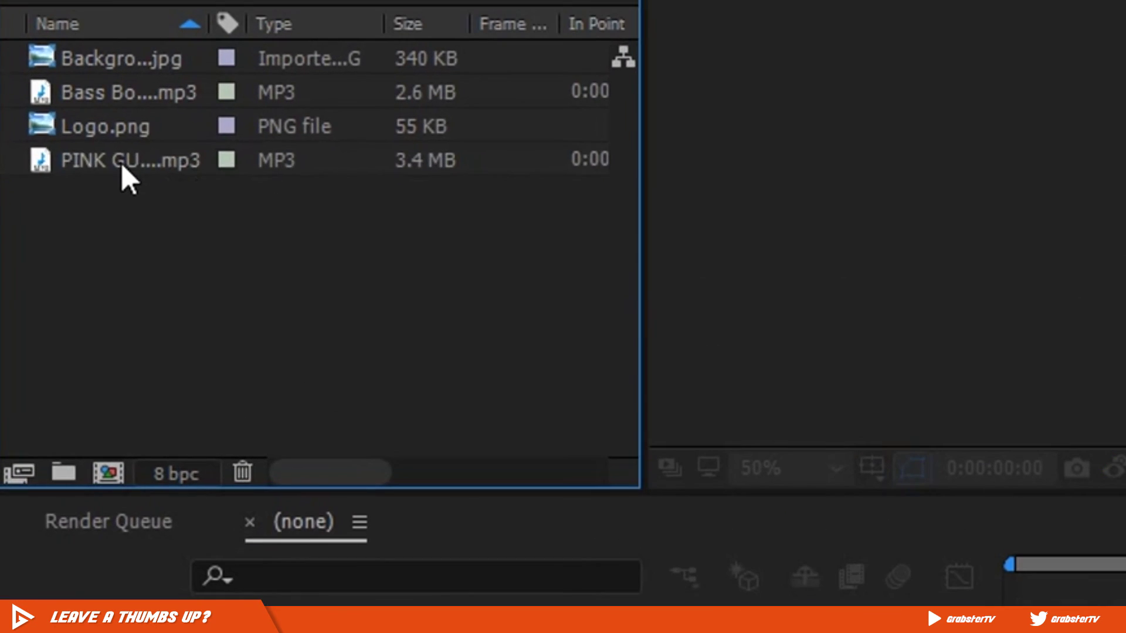
drag(111, 453, 108, 466)
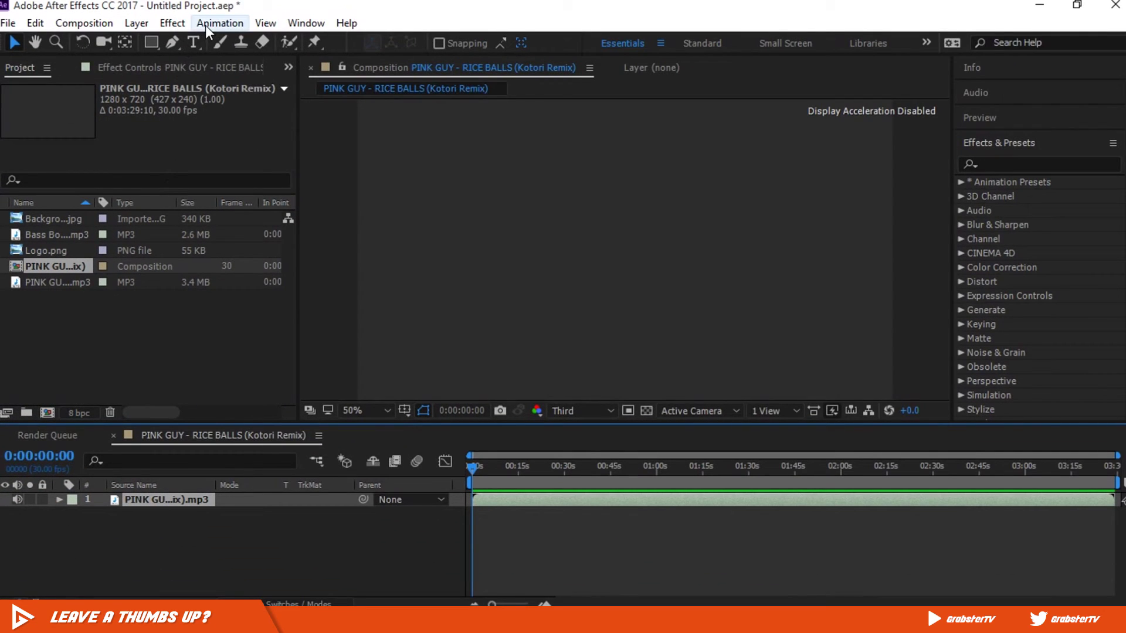
Review the composition's width, height, frame rate and background color in its settings
click(84, 24)
click(273, 78)
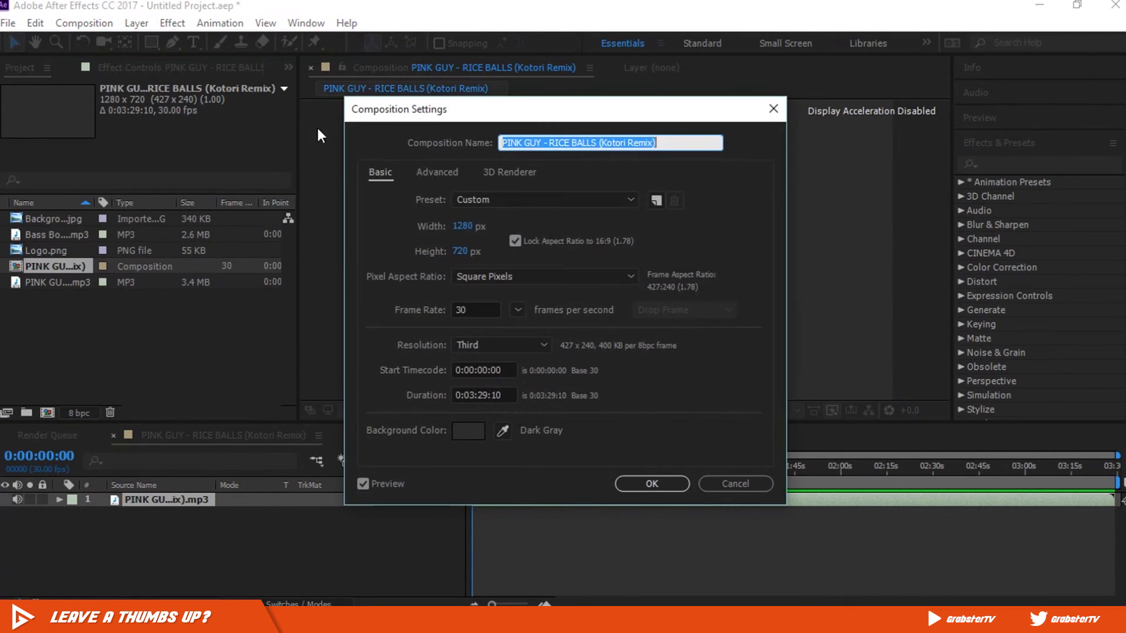
click(464, 229)
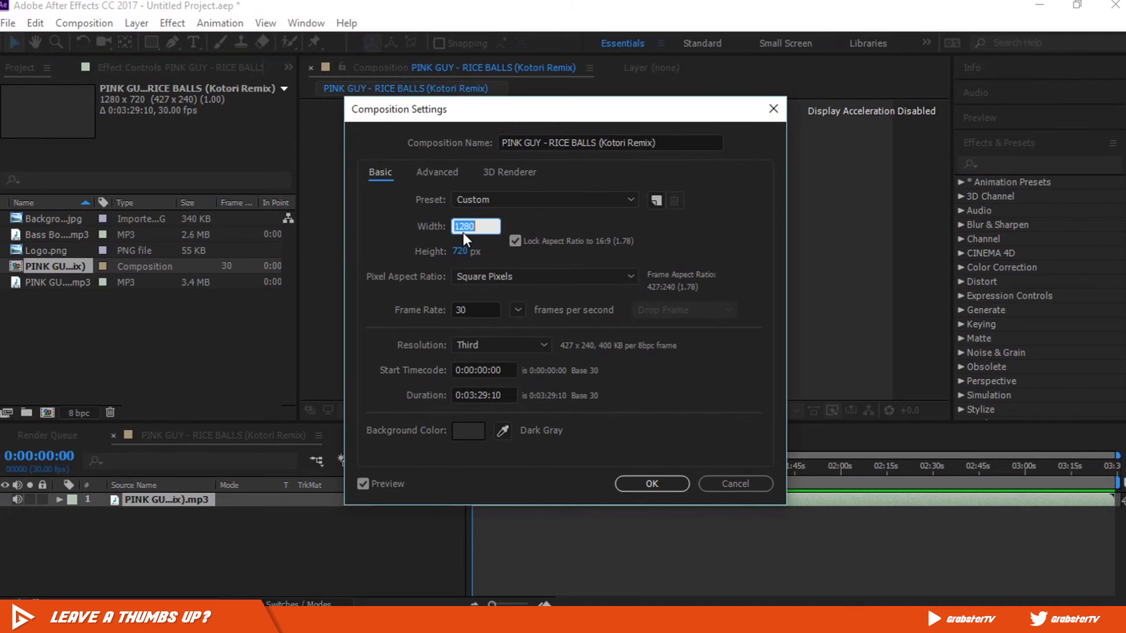
click(461, 251)
click(477, 307)
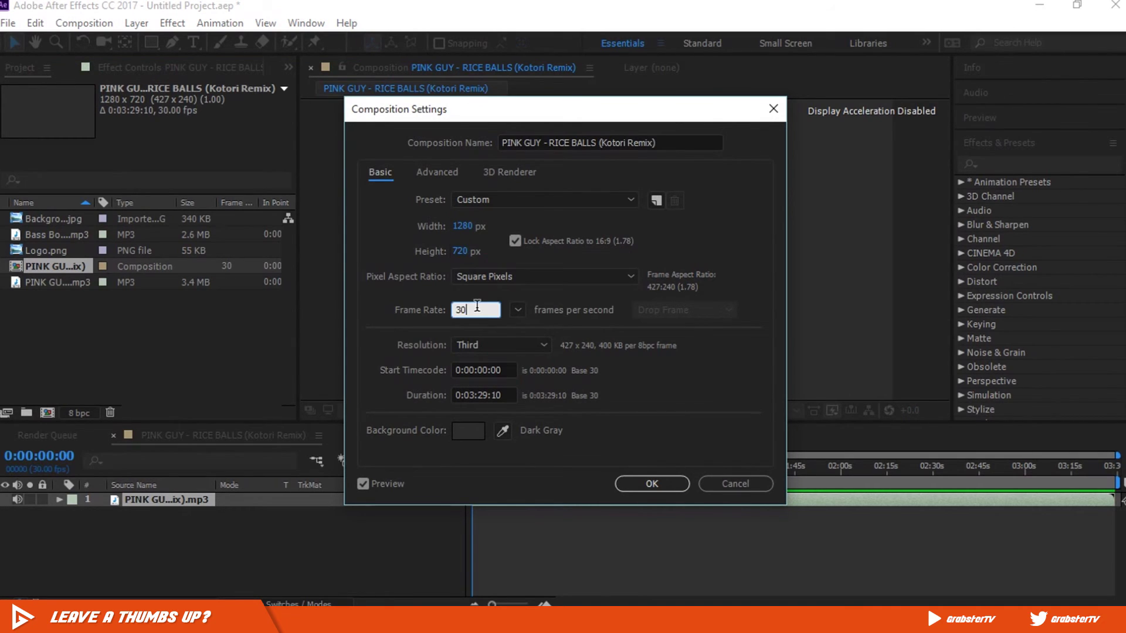
click(481, 429)
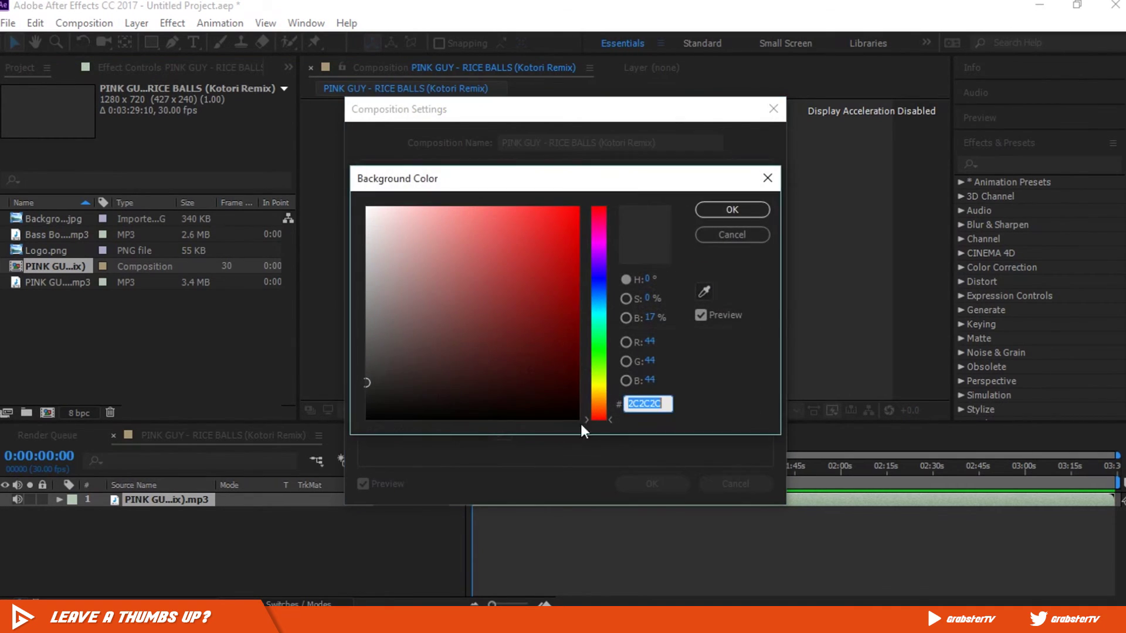
click(732, 210)
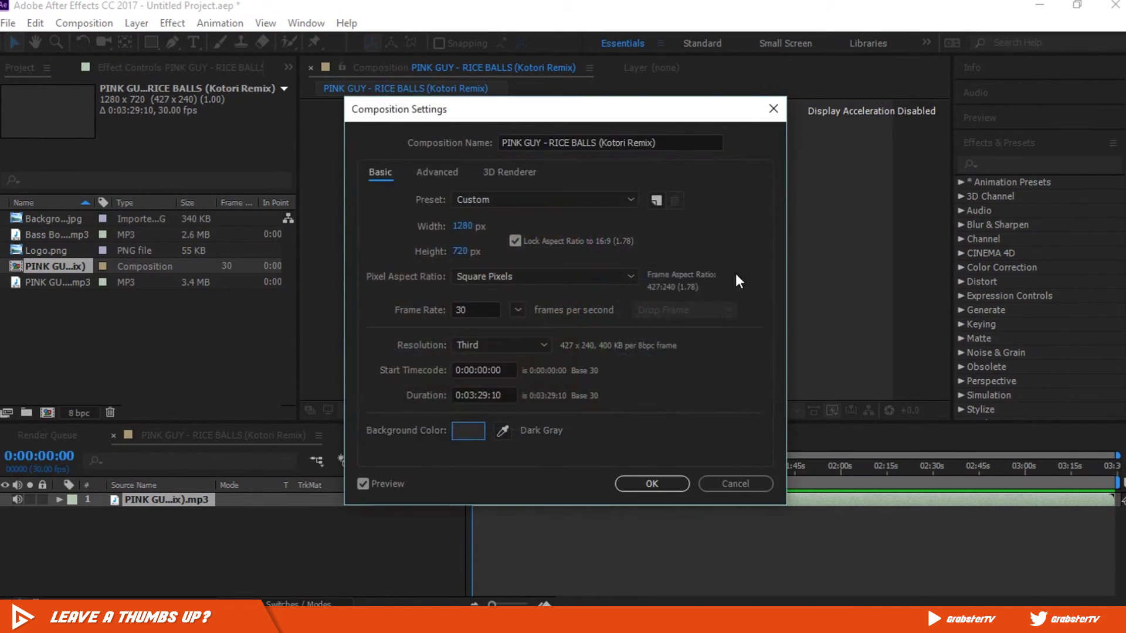
click(657, 483)
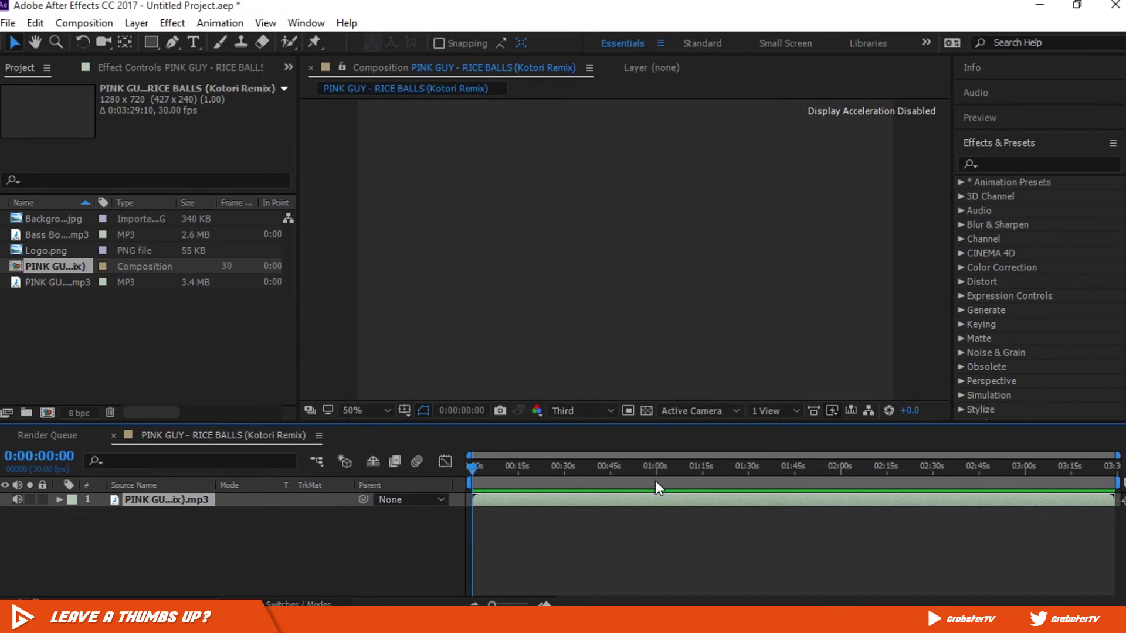
Add Logo.png, Background.jpg and the Bass Boosted MP3 to the composition, images above the audio, and mute the Bass Boosted layer
click(51, 234)
ctrl+click(50, 219)
ctrl+click(48, 250)
drag(65, 252, 154, 510)
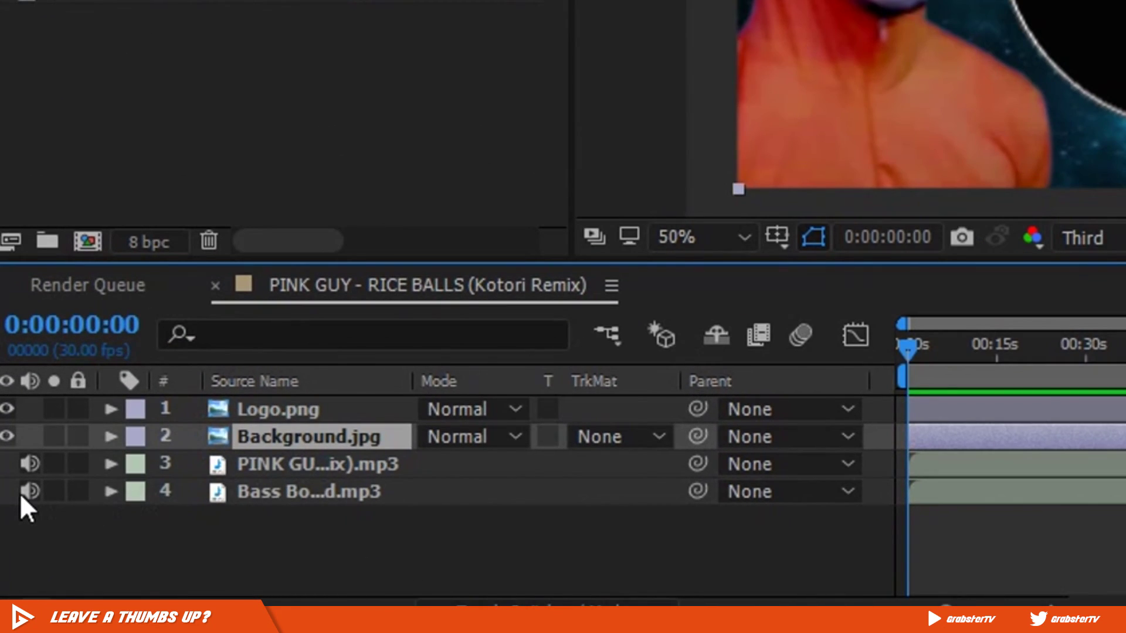
click(24, 492)
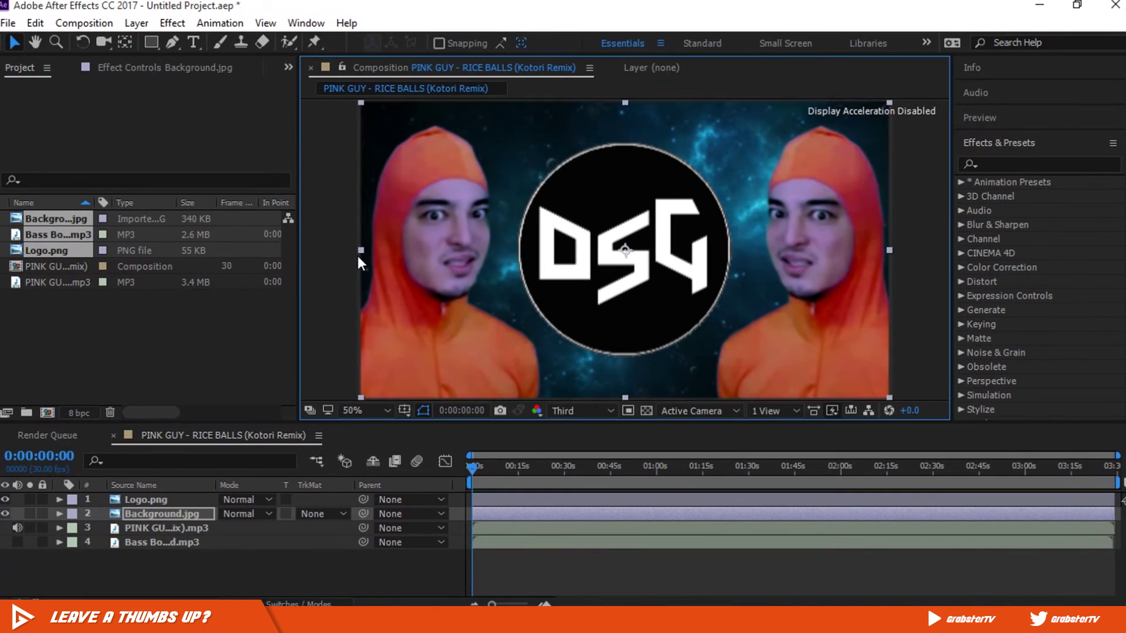
Enlarge the background image slightly to fill the frame and shrink the centered logo proportionally by about a third
drag(361, 258, 354, 258)
click(132, 499)
drag(521, 251, 554, 246)
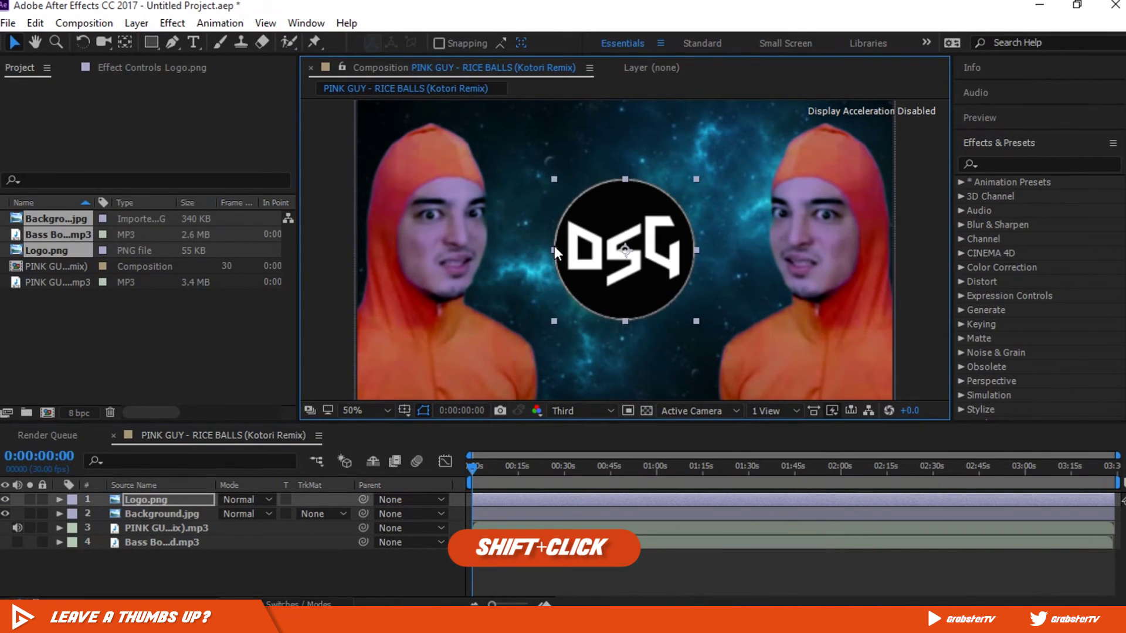
click(919, 238)
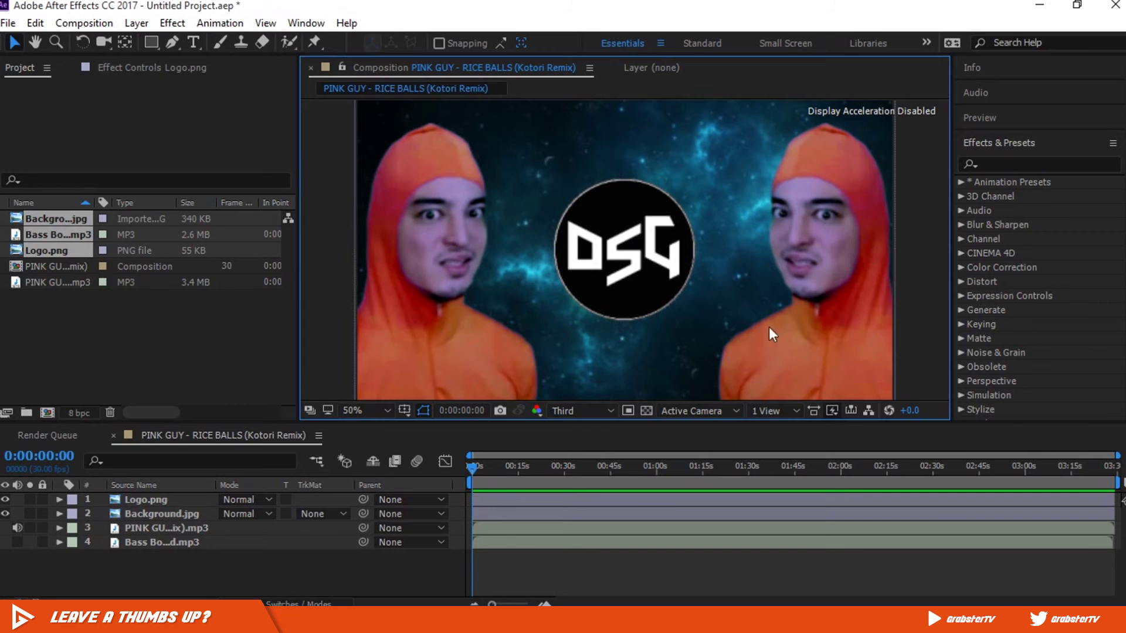
Create a white 1280 x 720 px solid layer named Spectrum
right_click(212, 570)
mouse_move(312, 413)
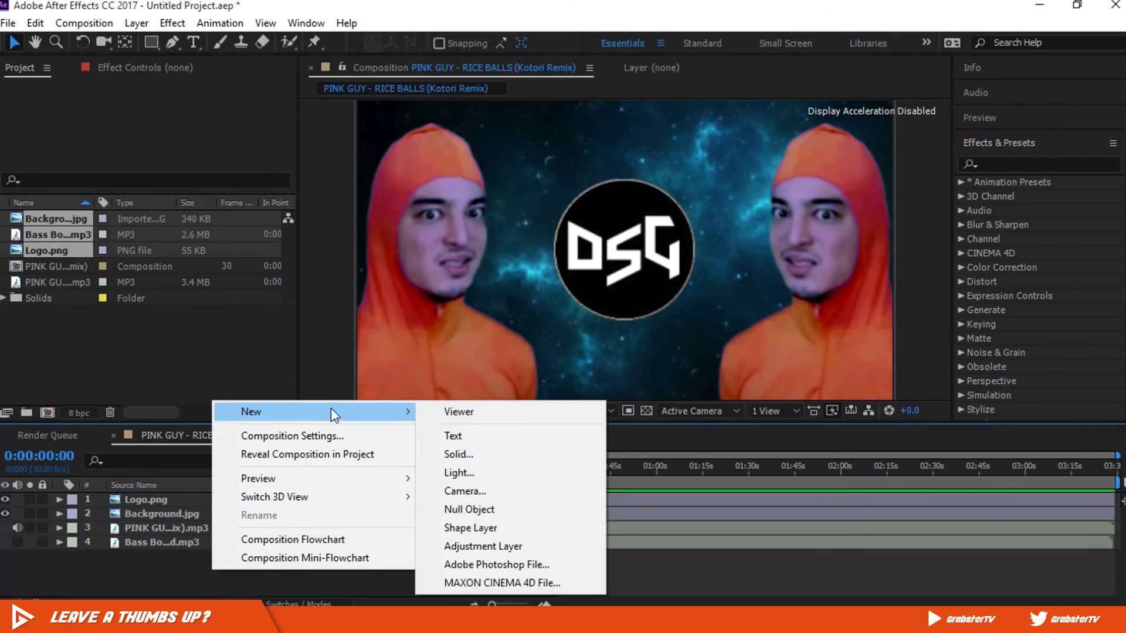
click(510, 455)
text(Spectrum)
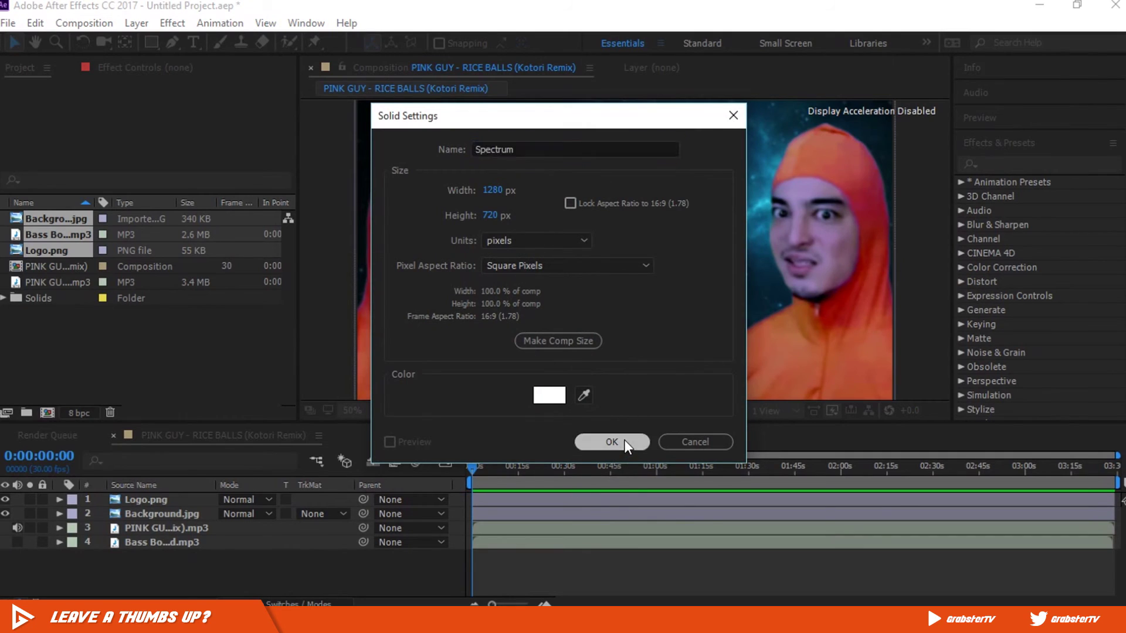
click(622, 441)
Add a circular Ellipse mask to the Spectrum layer, centered on the logo and matching its outline
drag(152, 43, 193, 77)
drag(625, 250, 678, 317)
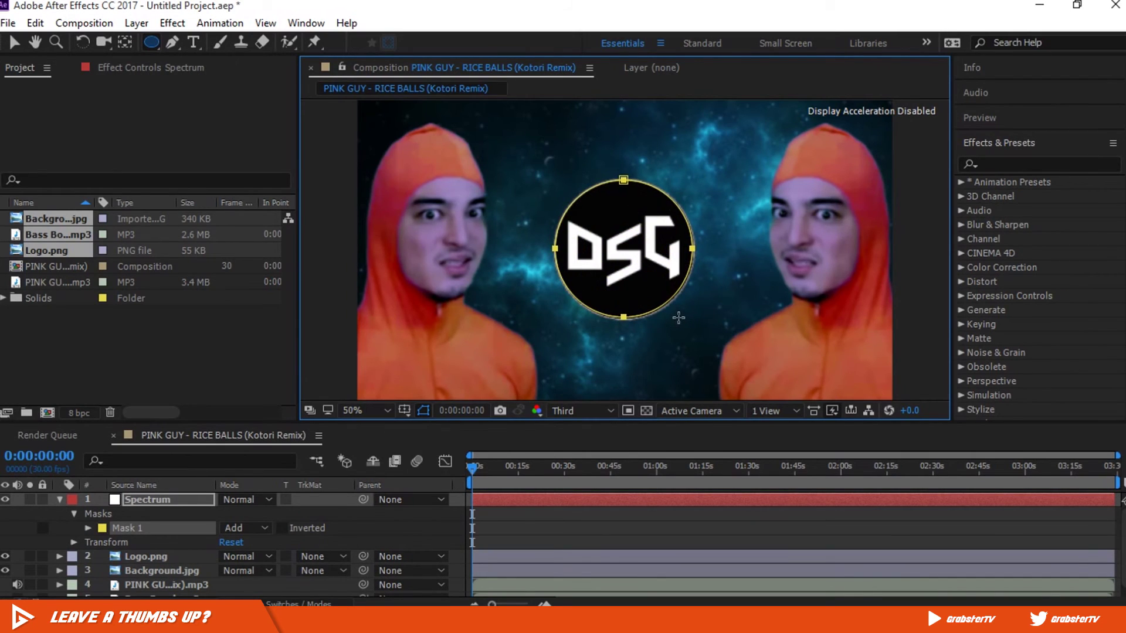
key(v)
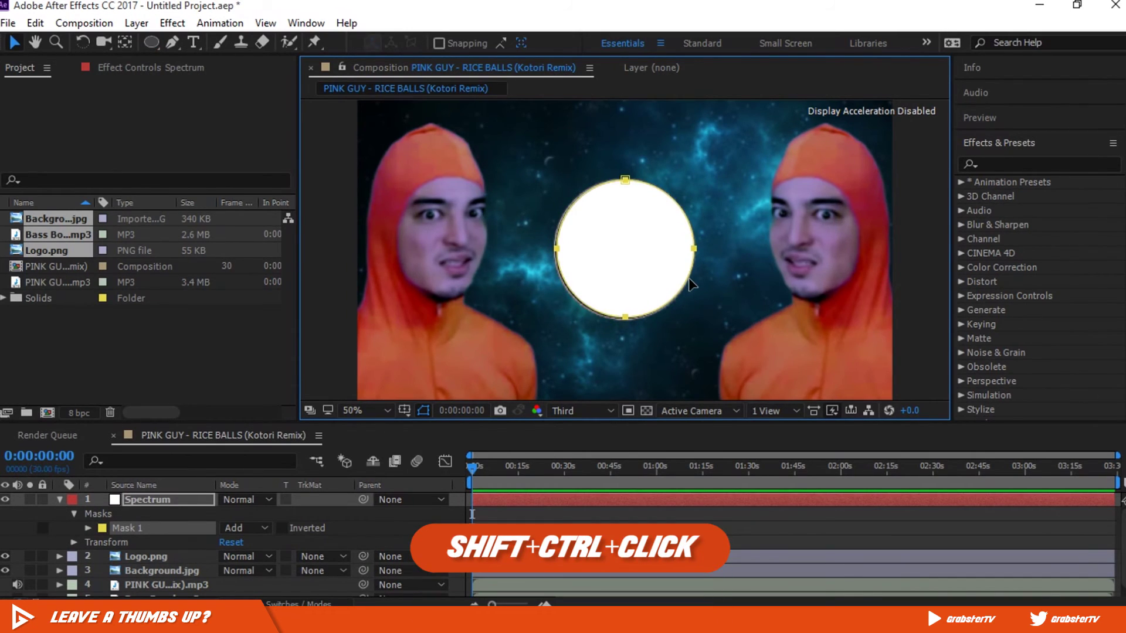
Replace the Spectrum layer's mask with a slightly smaller circle centered on the logo and set its mask mode to None
key(Delete)
key(q)
drag(624, 251, 685, 301)
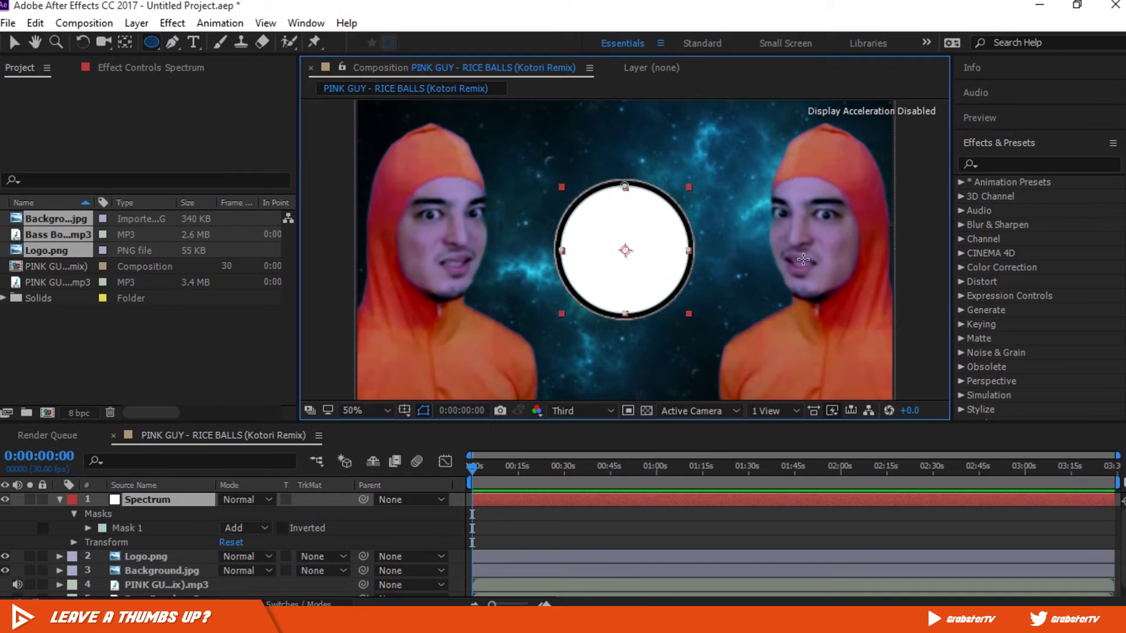
click(242, 528)
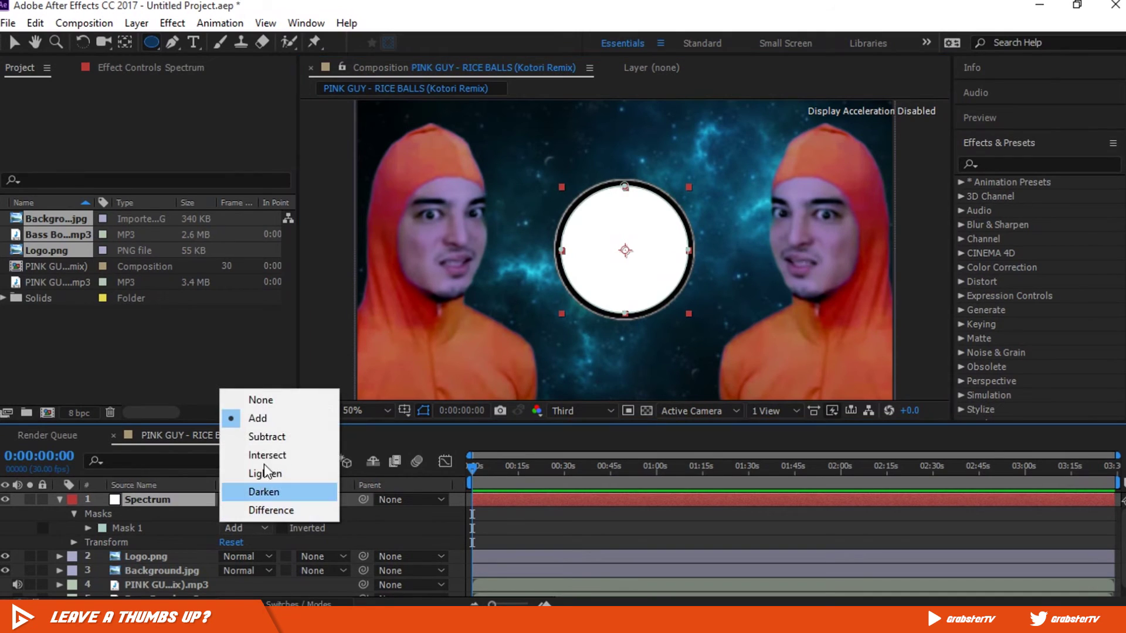
click(280, 407)
Find the Audio Spectrum effect and apply it to the Spectrum layer
click(305, 23)
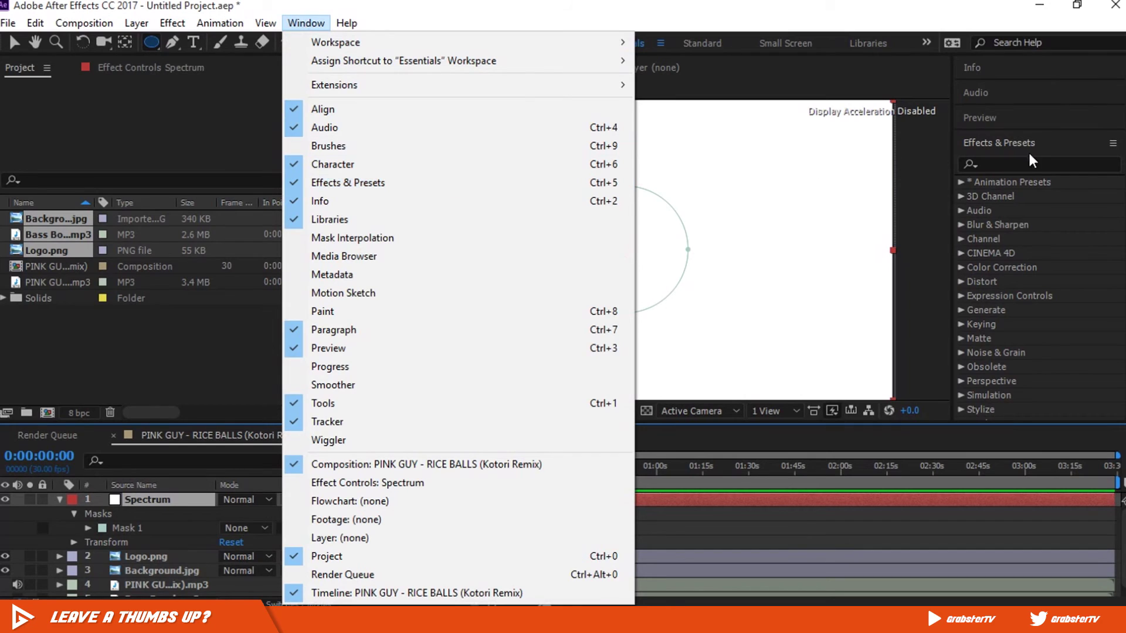
click(460, 188)
text(audio)
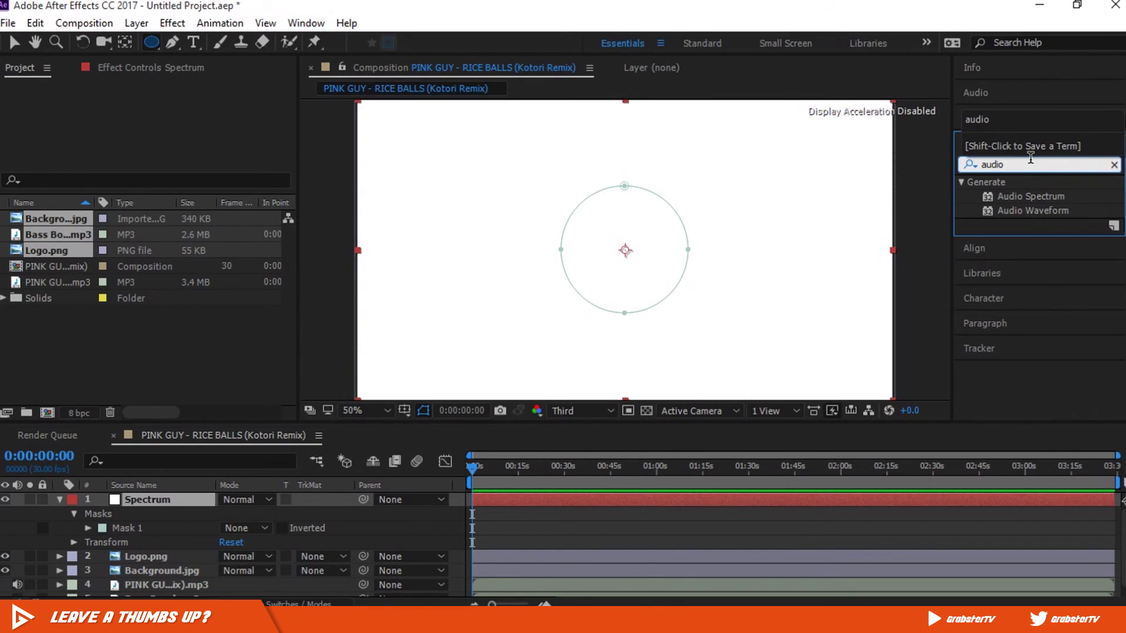
drag(1058, 197, 615, 249)
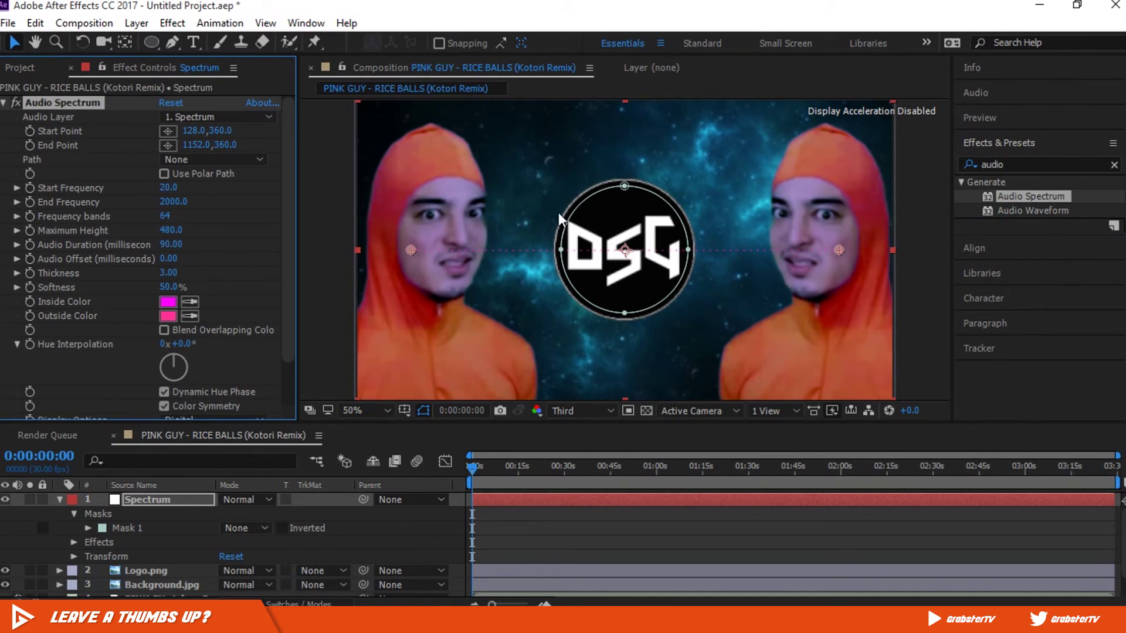
Set the Audio Spectrum's Audio Layer to Bass Boosted.mp3 and its Path to Mask 1
click(247, 116)
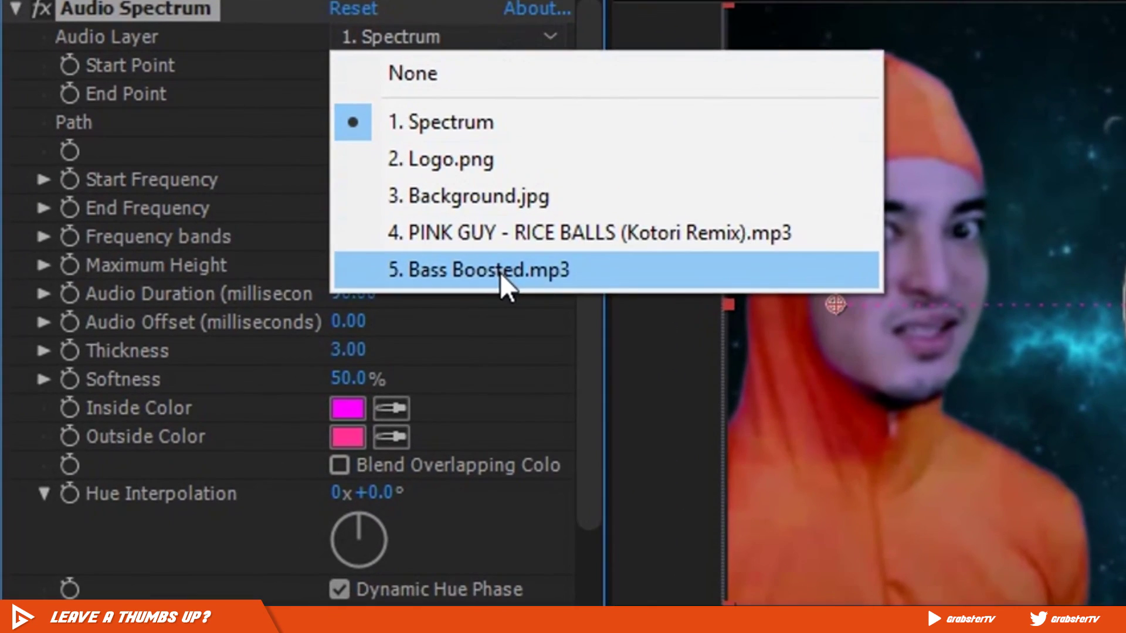
click(245, 233)
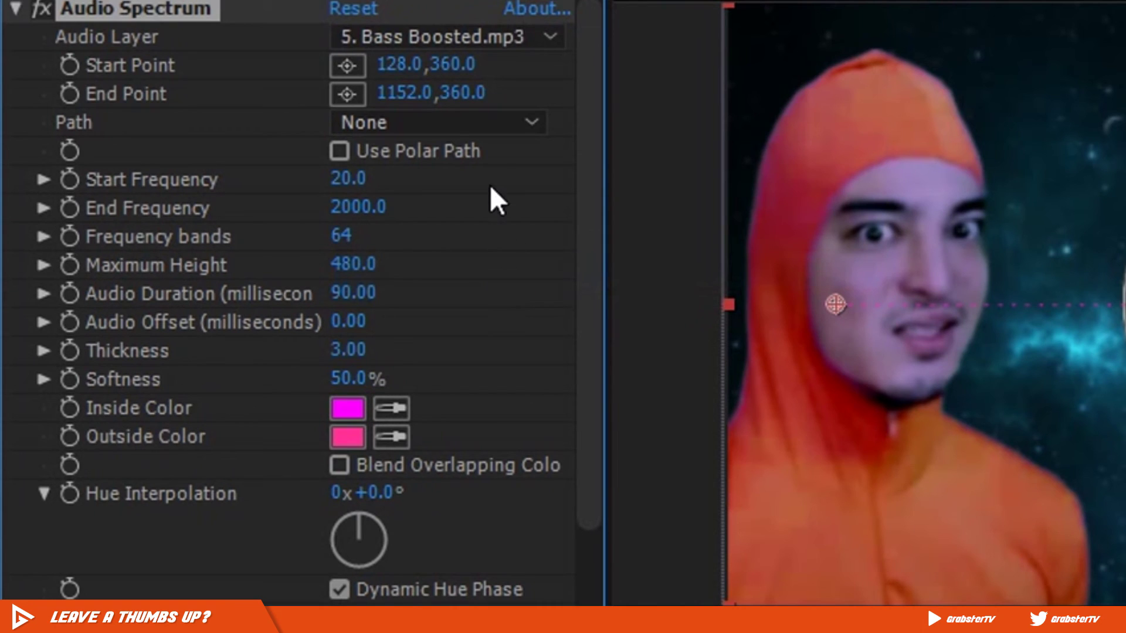
click(487, 131)
click(474, 209)
Set the Audio Spectrum's Start Frequency to 1, End Frequency to 400 and Frequency bands to 3000
click(358, 182)
text(1)
key(Return)
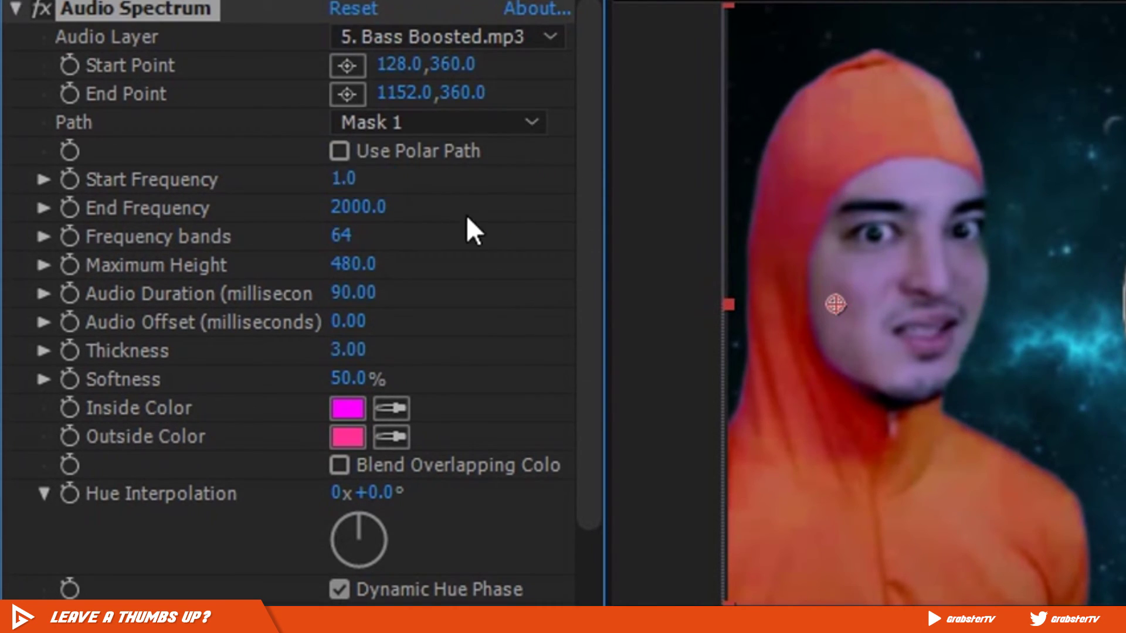
click(364, 207)
text(400)
key(Return)
click(352, 235)
text(3000)
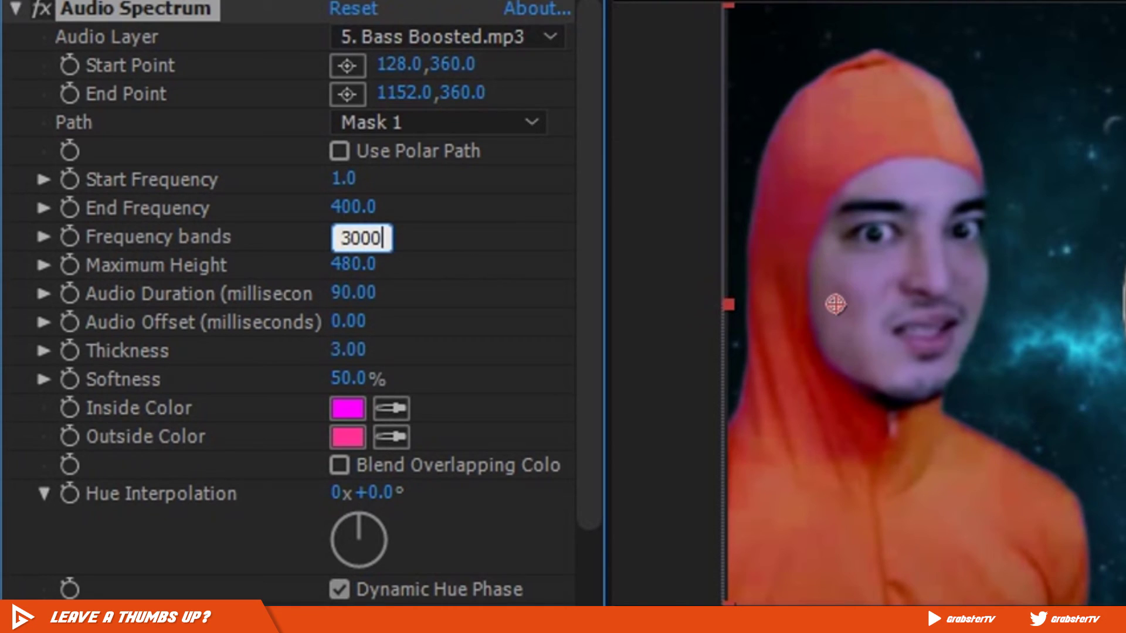
key(Return)
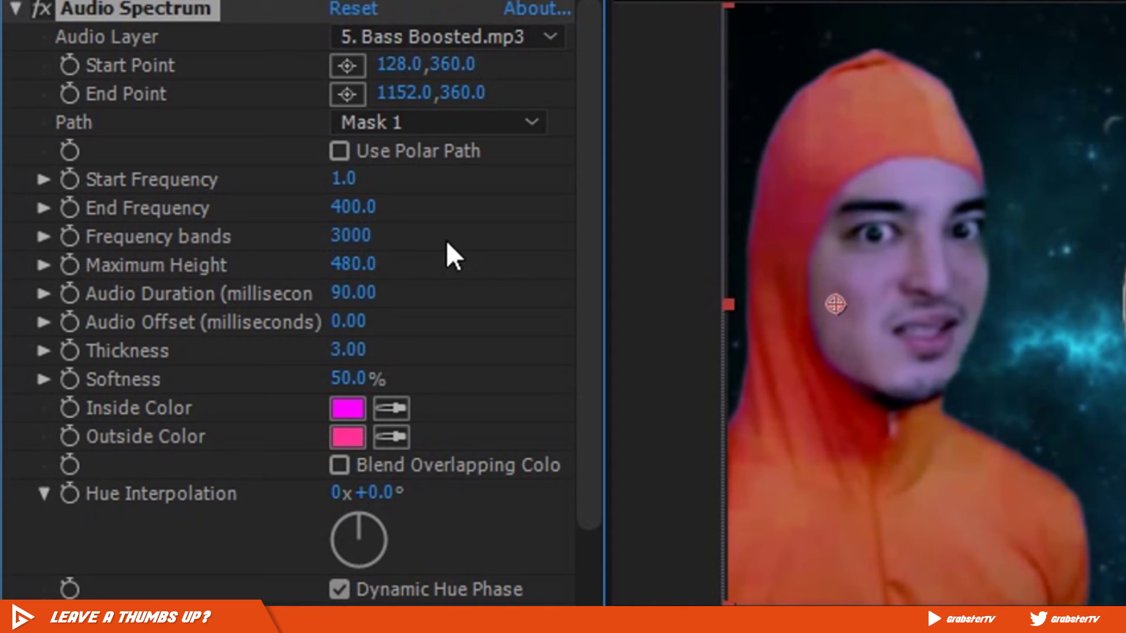
Set the Audio Spectrum's Maximum Height to 500 and Thickness to 7
click(352, 265)
text(500)
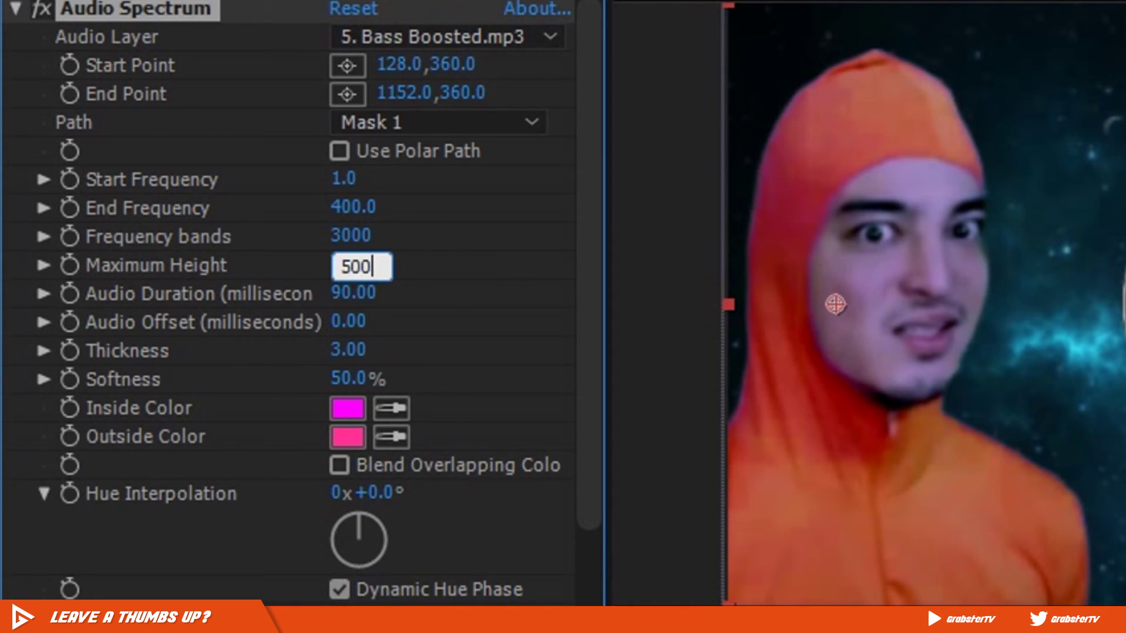
key(Return)
click(355, 350)
text(7)
key(Return)
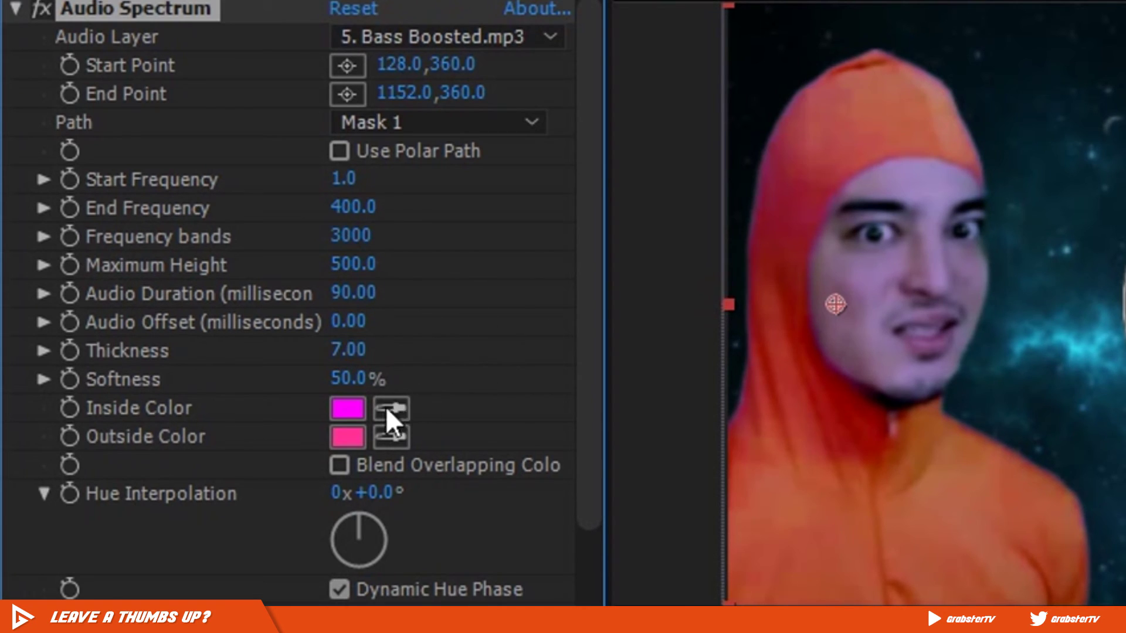
Make the spectrum's Inside Color and Outside Color white and set Side Options to Side B
click(347, 408)
click(746, 221)
key(Return)
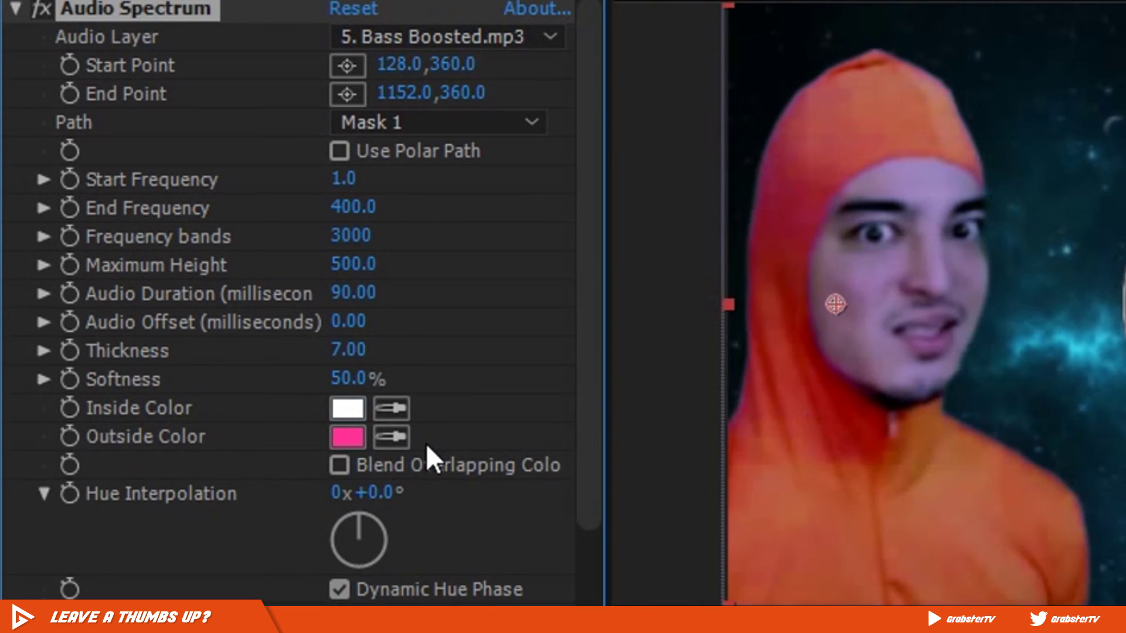
click(391, 437)
click(354, 405)
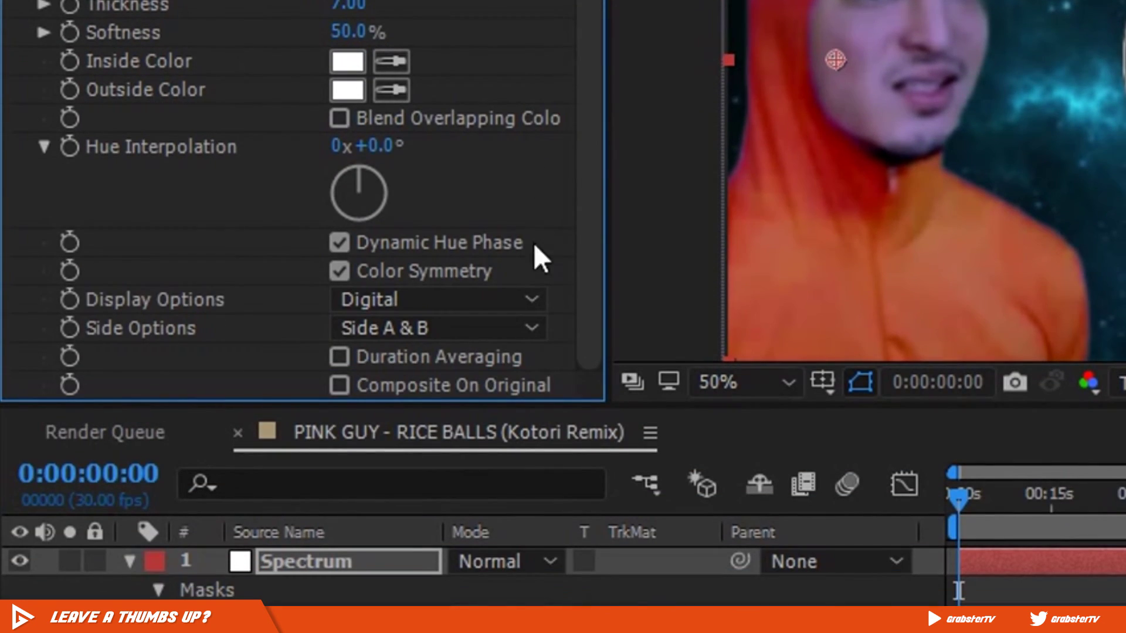
click(531, 327)
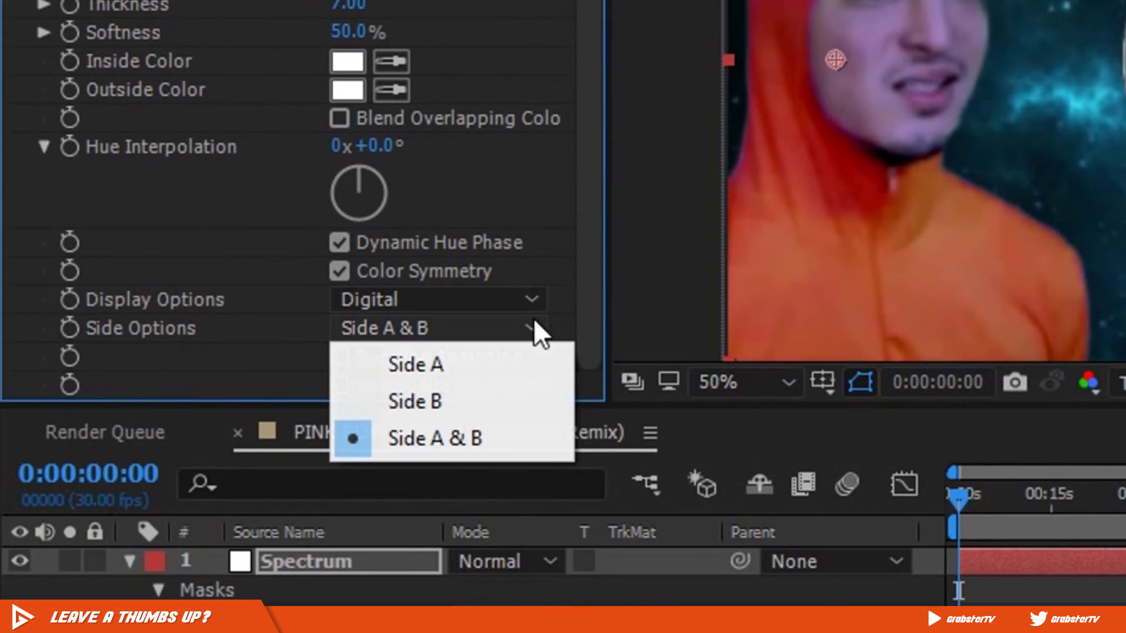
click(464, 396)
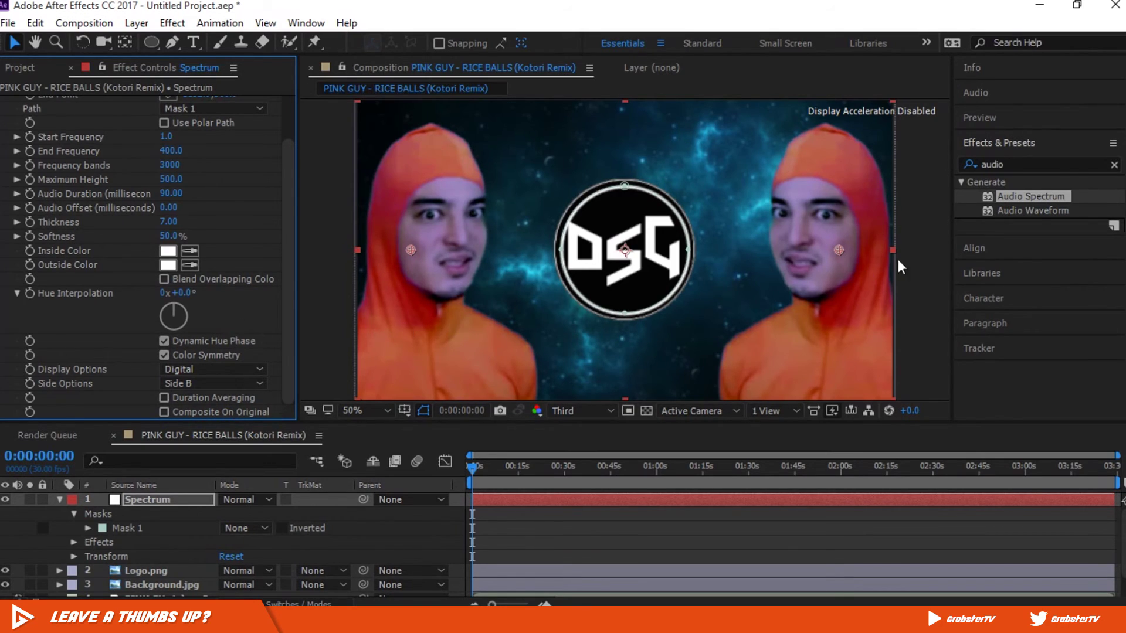
Find the Mirror effect and apply it to the Spectrum layer
click(1047, 154)
double_click(1061, 164)
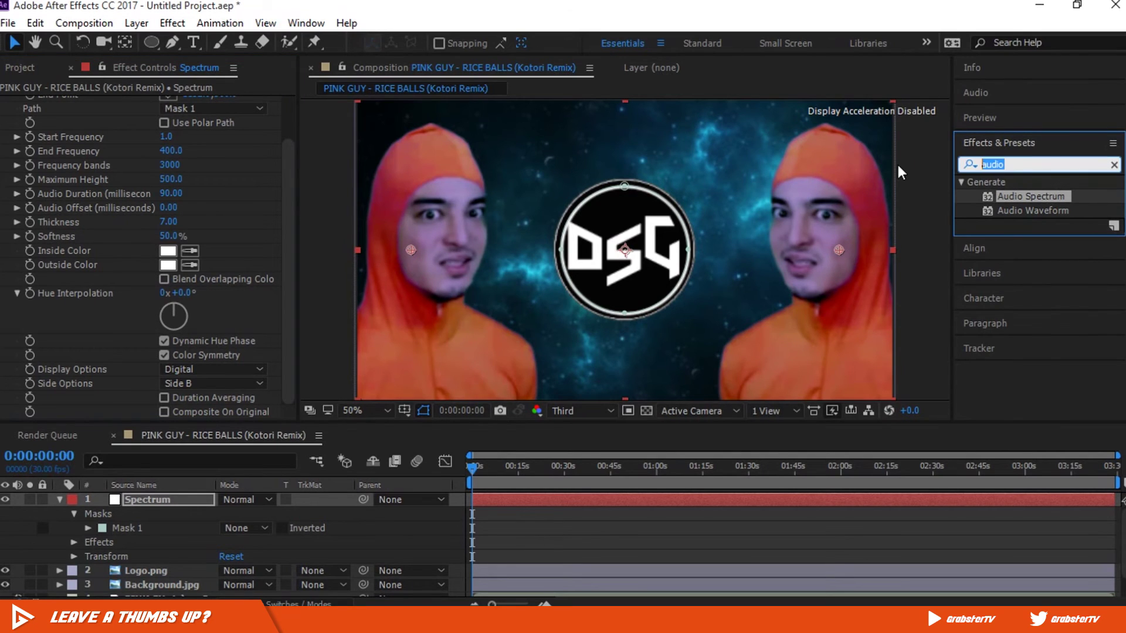
text(mirror)
drag(1009, 196, 664, 230)
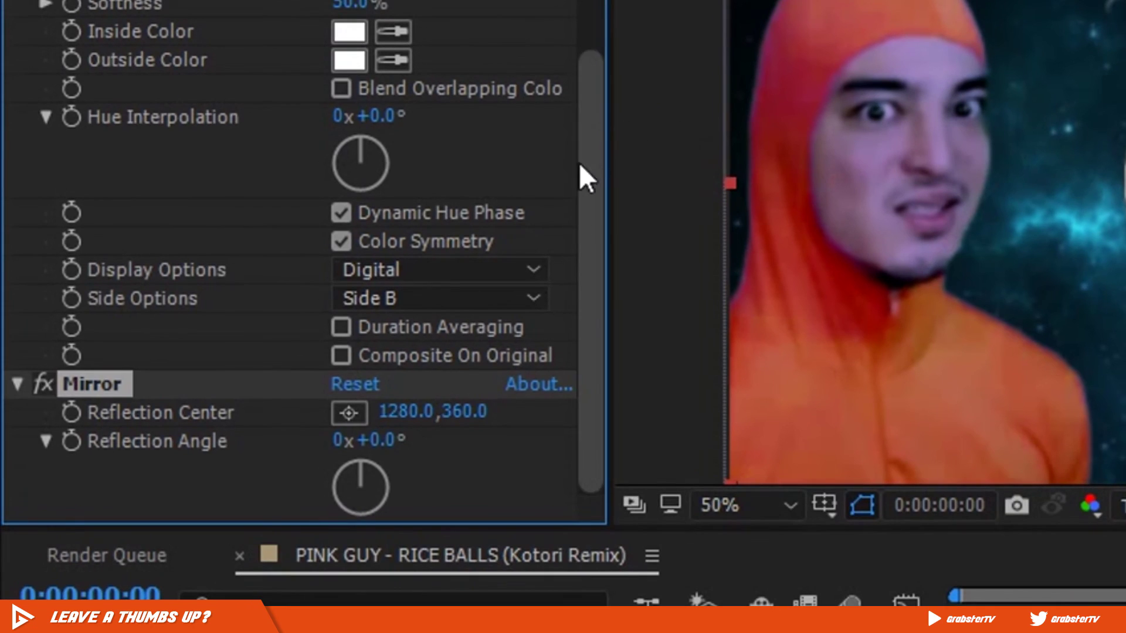
Set the Mirror effect's Reflection Center to 541, 406
click(192, 363)
text(531)
key(Return)
click(402, 412)
text(541)
key(Return)
click(468, 414)
text(40)
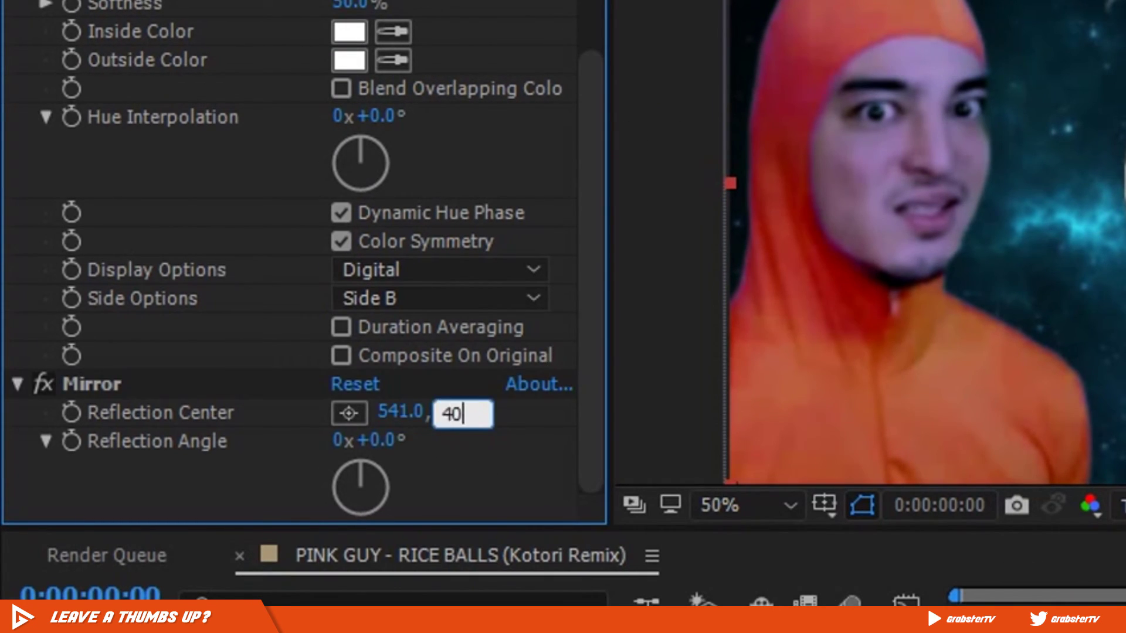
text(6)
key(Return)
Set the Mirror effect's Reflection Angle to 1x+58°
click(343, 442)
text(11)
key(BackSpace)
key(Return)
key(Tab)
text(58)
key(Return)
Change the vertical value of the Mirror's Reflection Center to 420
drag(467, 413, 485, 412)
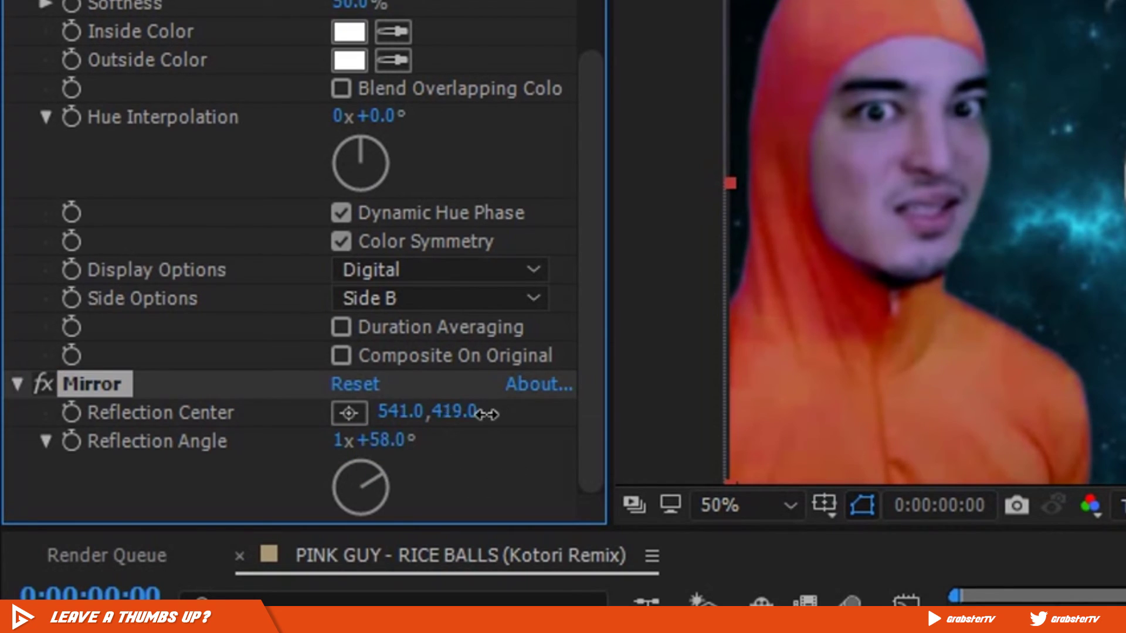
click(461, 414)
text(420)
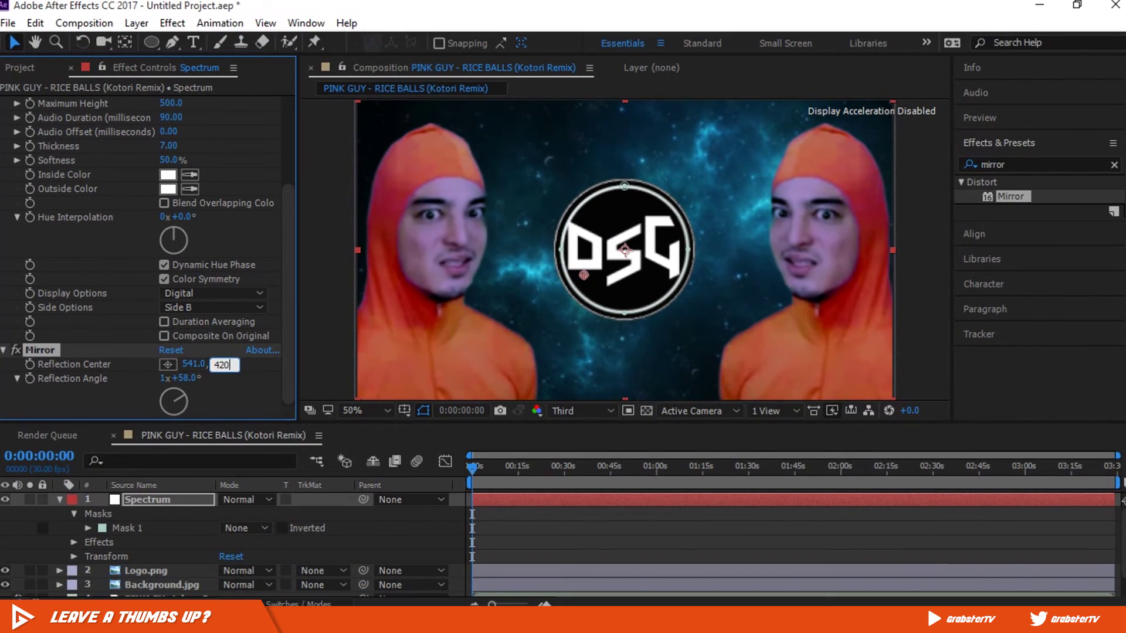
key(Return)
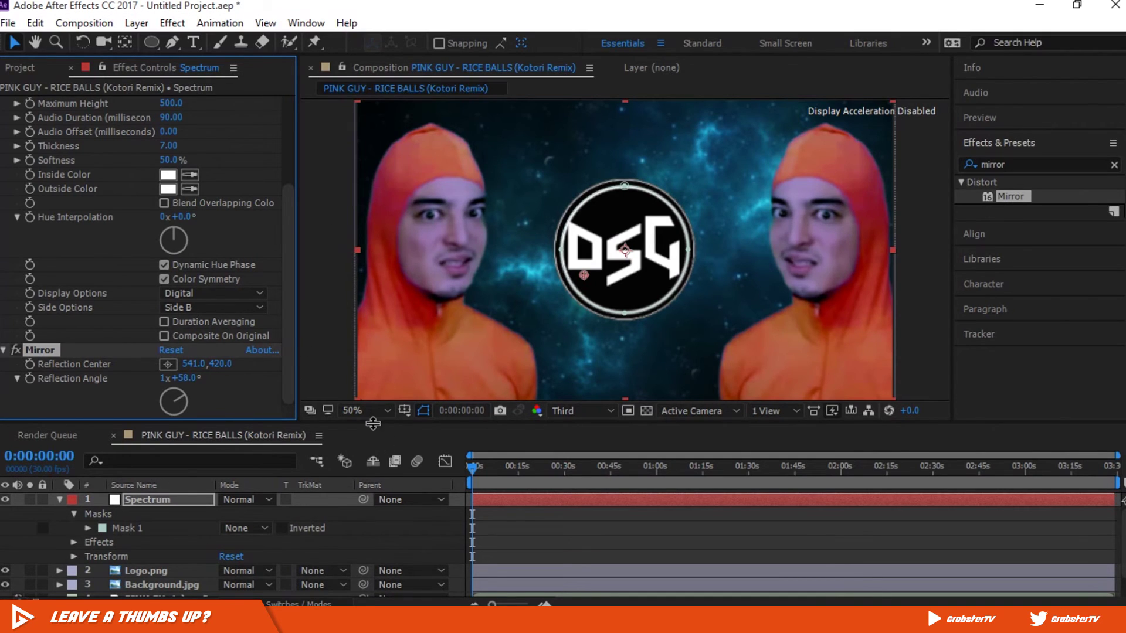
Collapse the Spectrum layer and move it below Logo.png in the layer stack
drag(367, 425, 365, 416)
click(60, 490)
drag(144, 490, 146, 505)
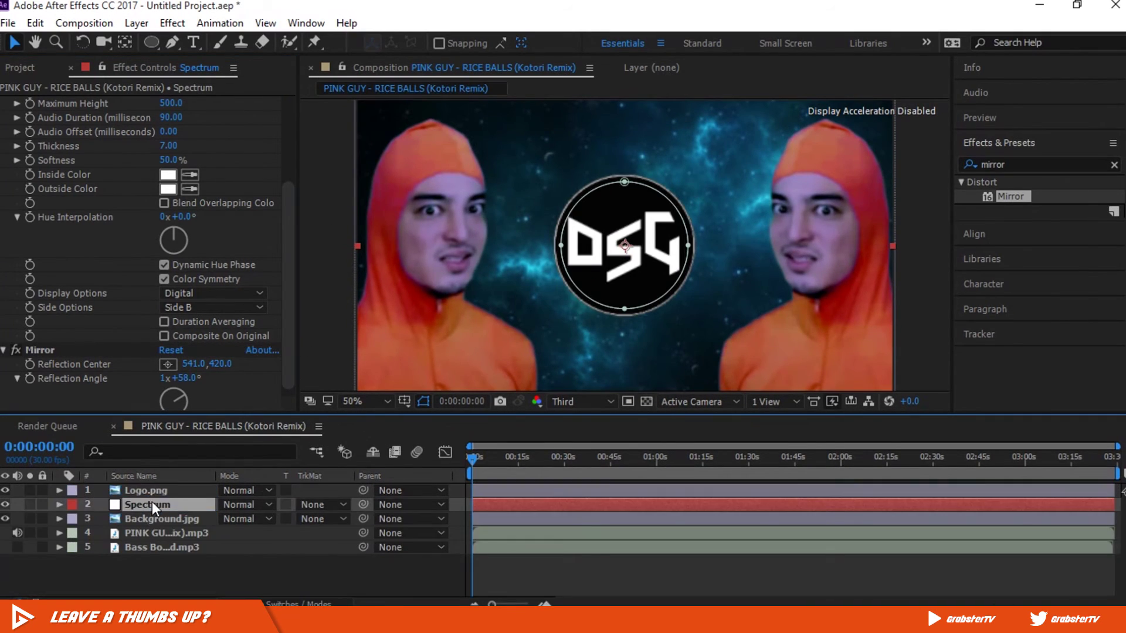
Preview the spectrum animation from the start and around the 32-second mark
key(space)
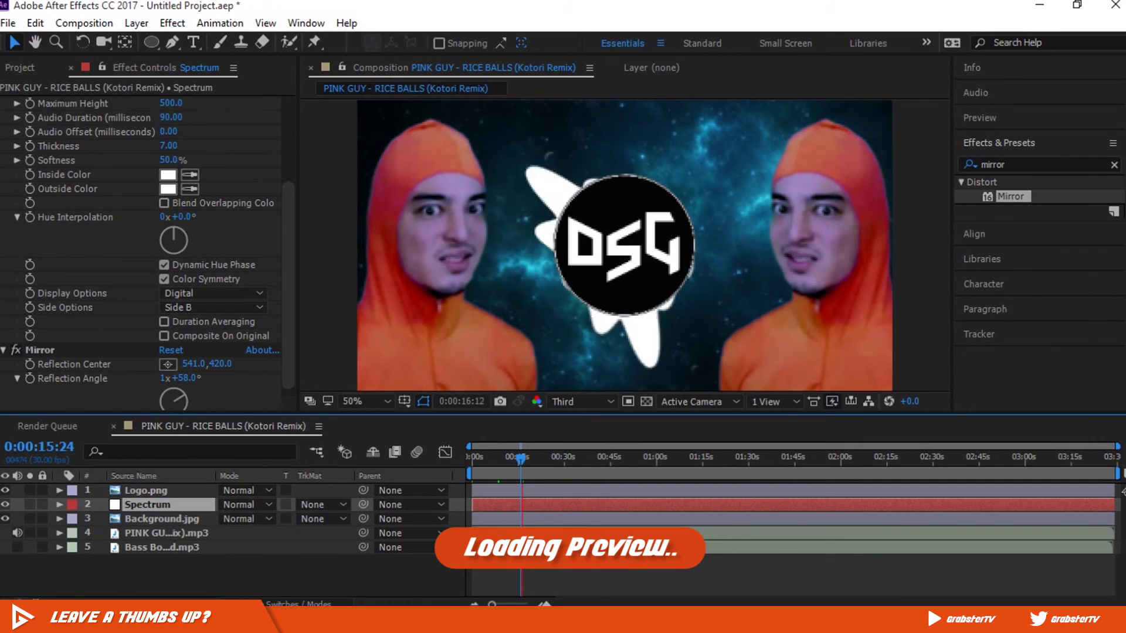
click(573, 457)
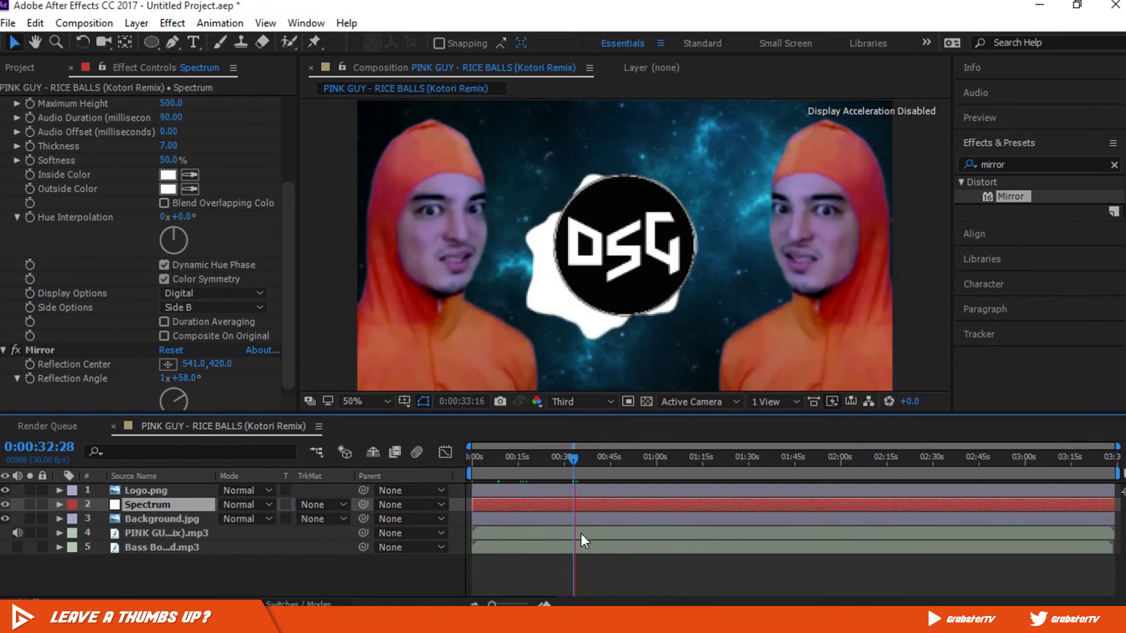
drag(576, 460, 572, 460)
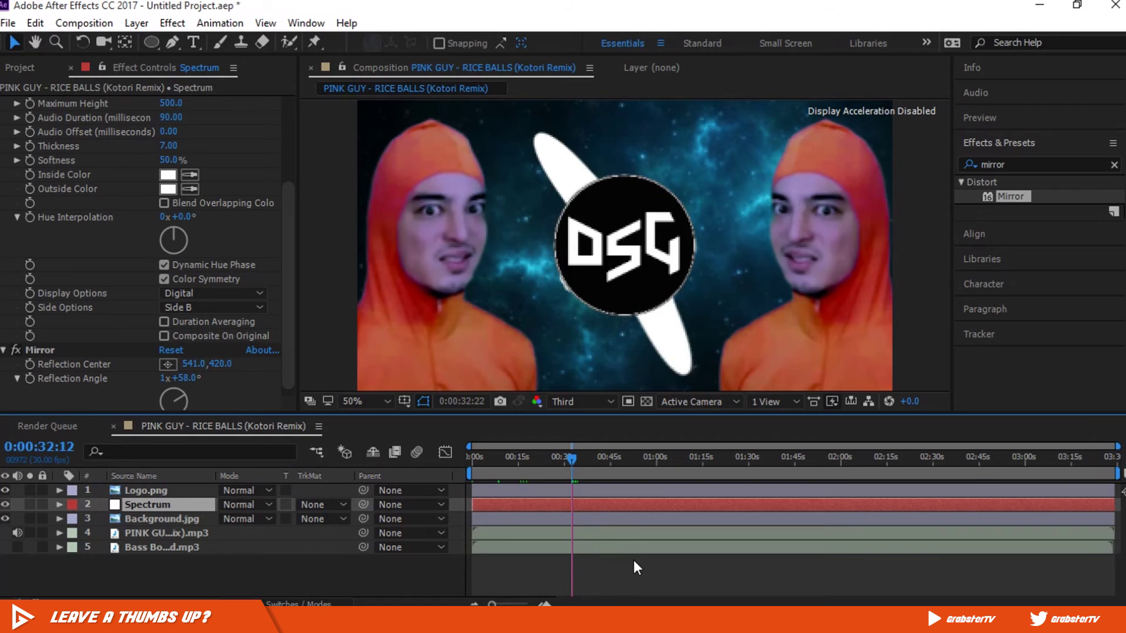
Lower the Audio Spectrum's Maximum Height to 400
scroll(243, 204, up, 4)
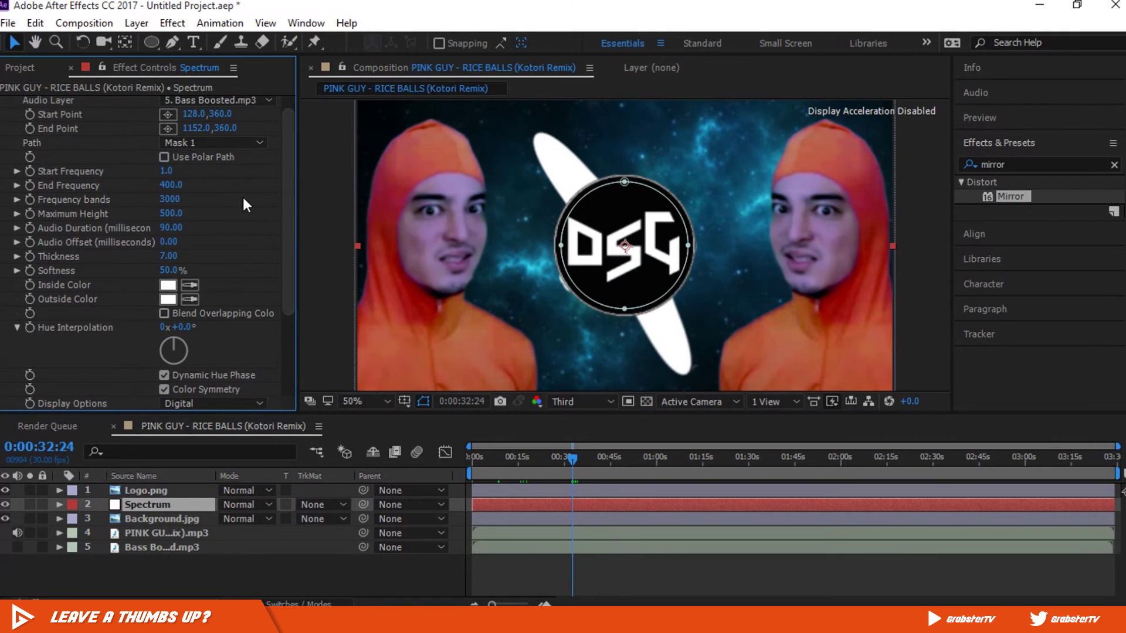
click(176, 214)
text(450)
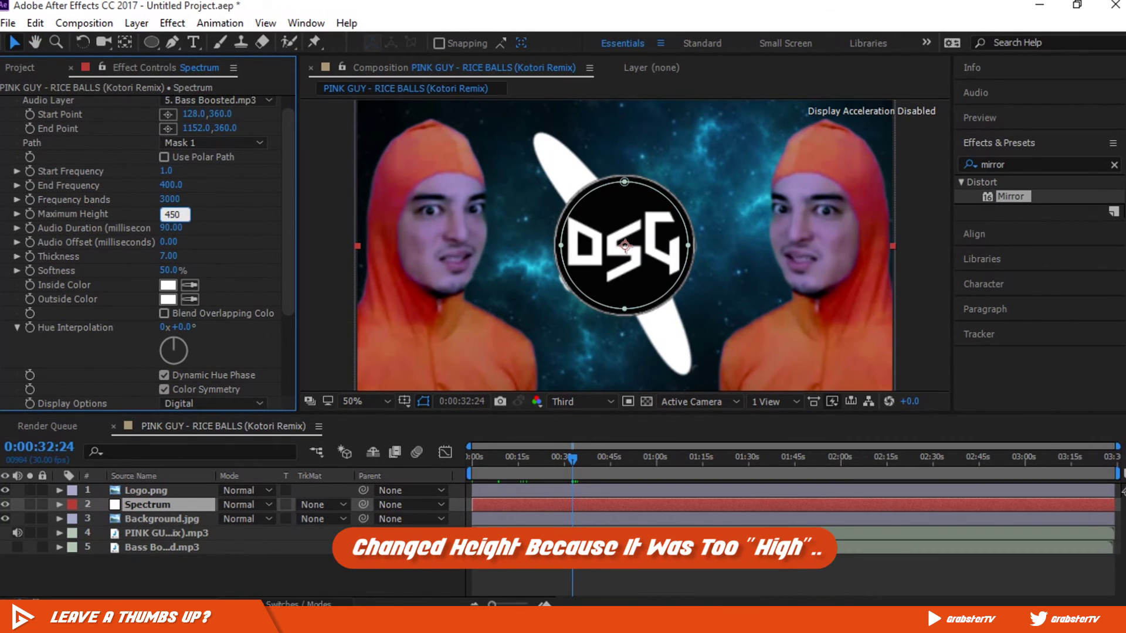
key(Return)
click(171, 214)
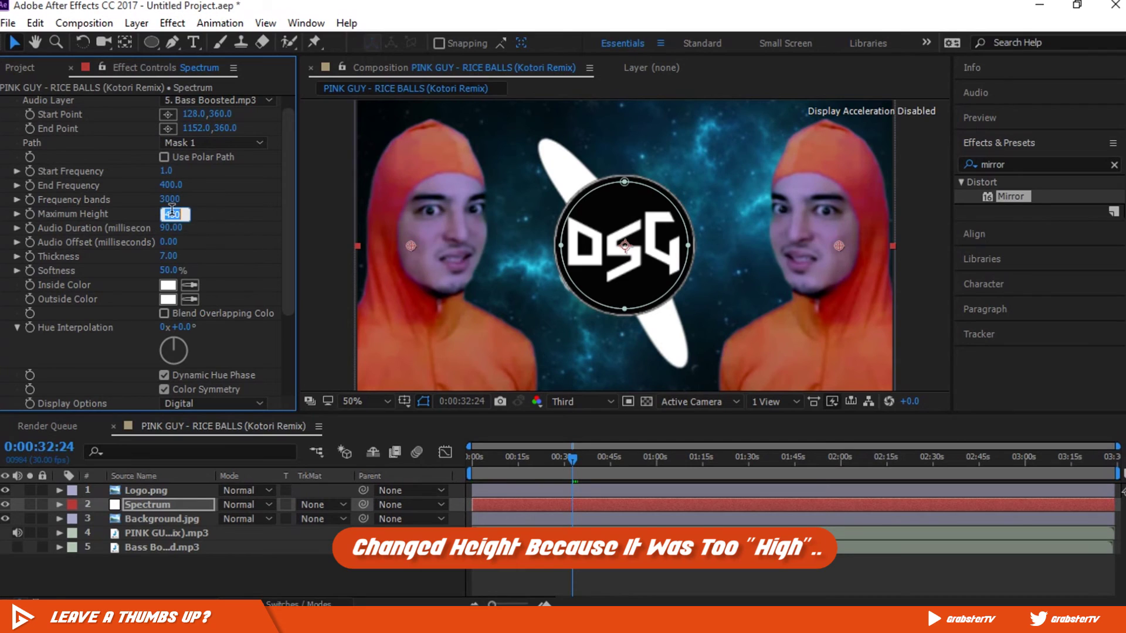
text(400)
key(Return)
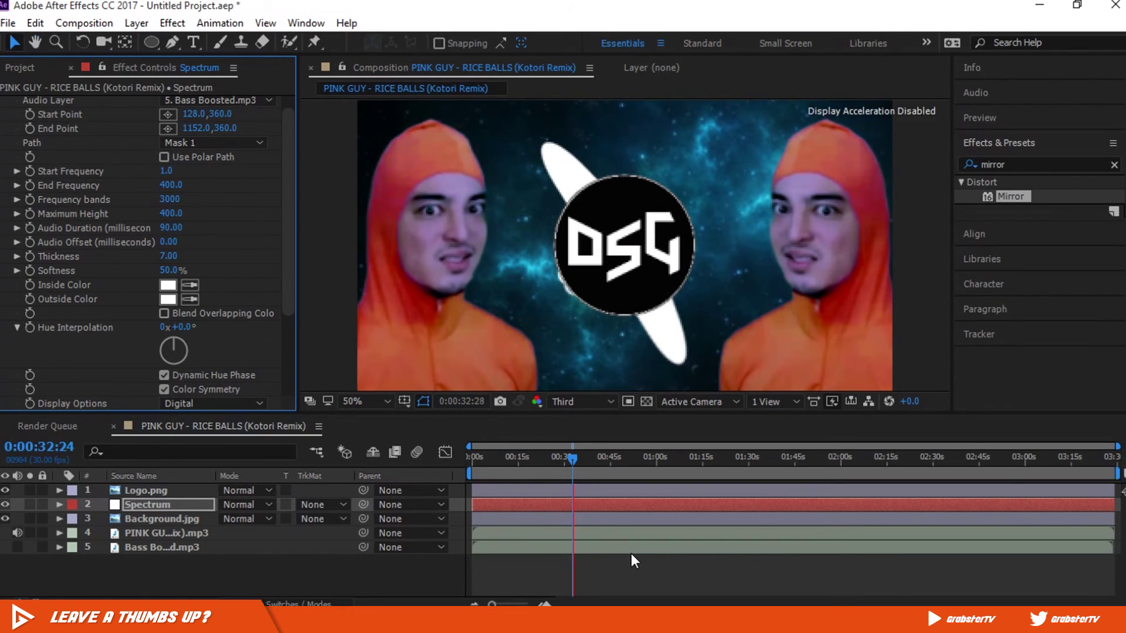
Preview the shortened spectrum again from about 32 seconds and stop the playback
click(573, 464)
drag(571, 461, 568, 459)
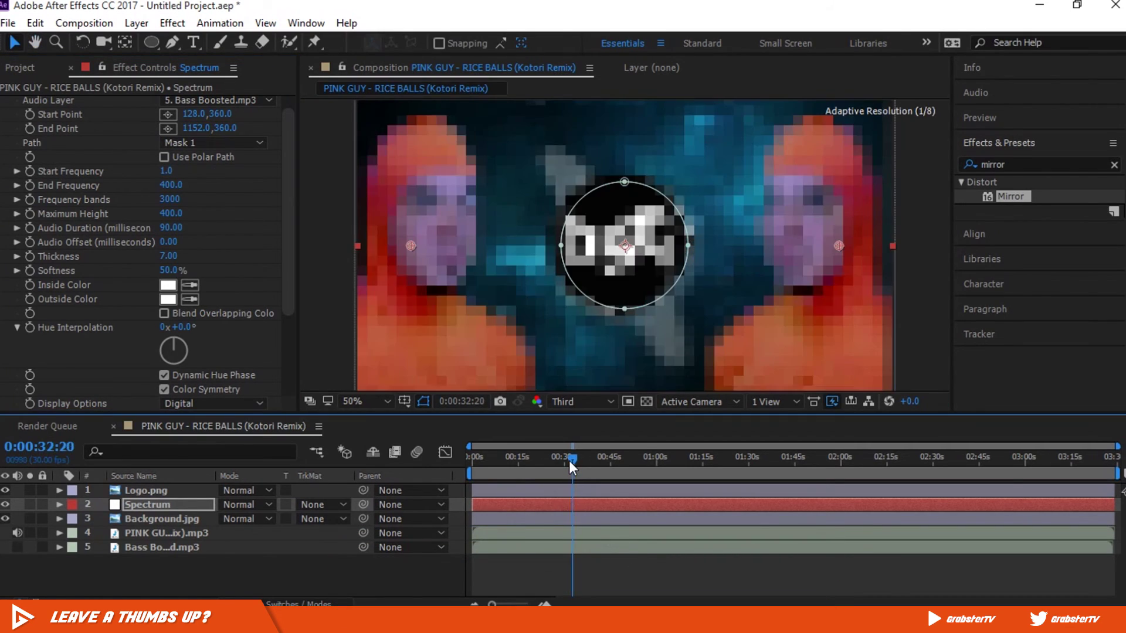
key(space)
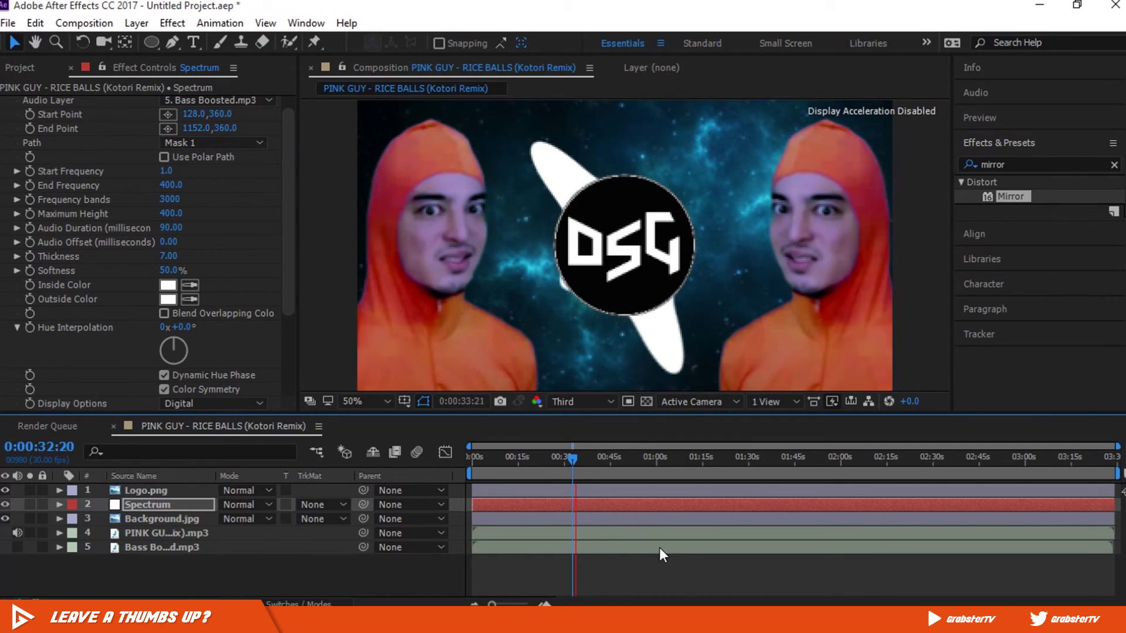
key(space)
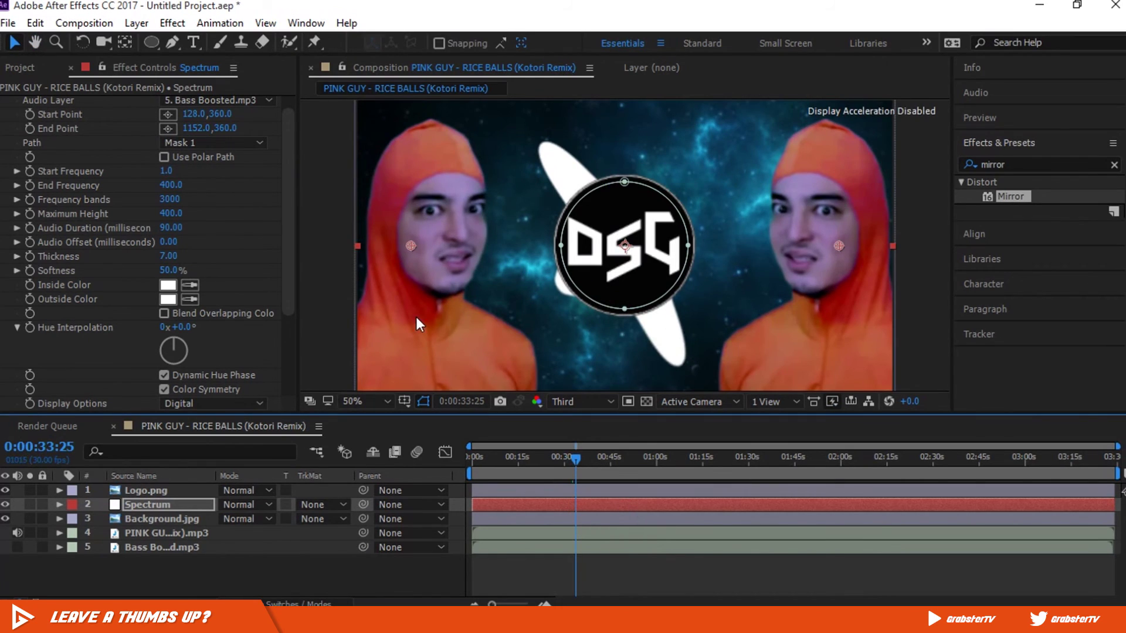
Convert the audio of the Bass Boosted.mp3 layer to keyframes
right_click(170, 544)
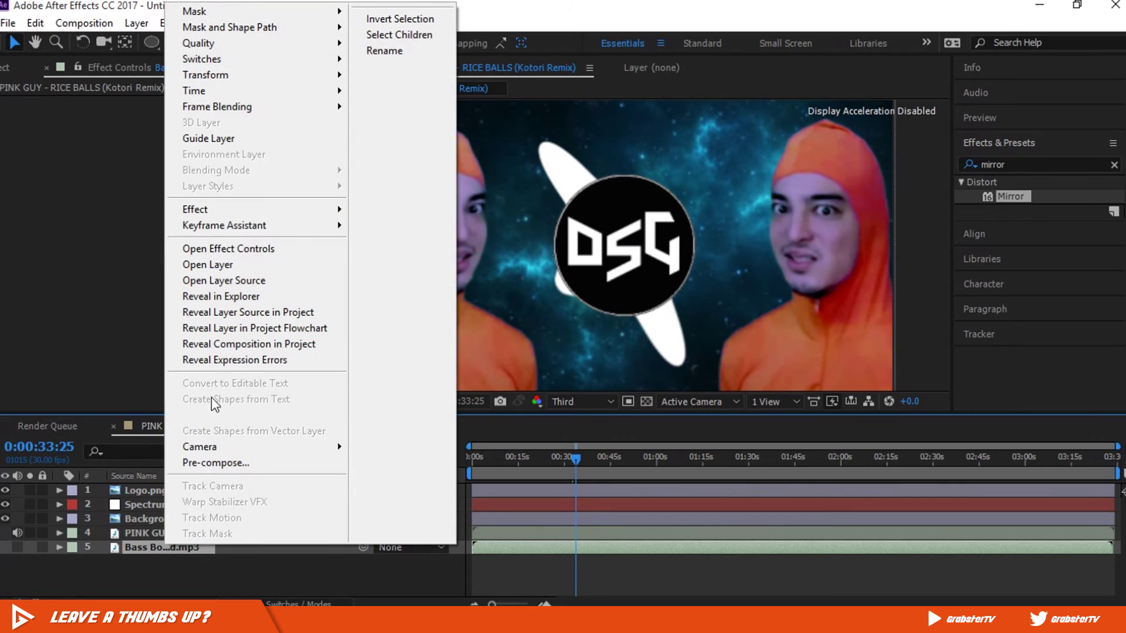
mouse_move(238, 229)
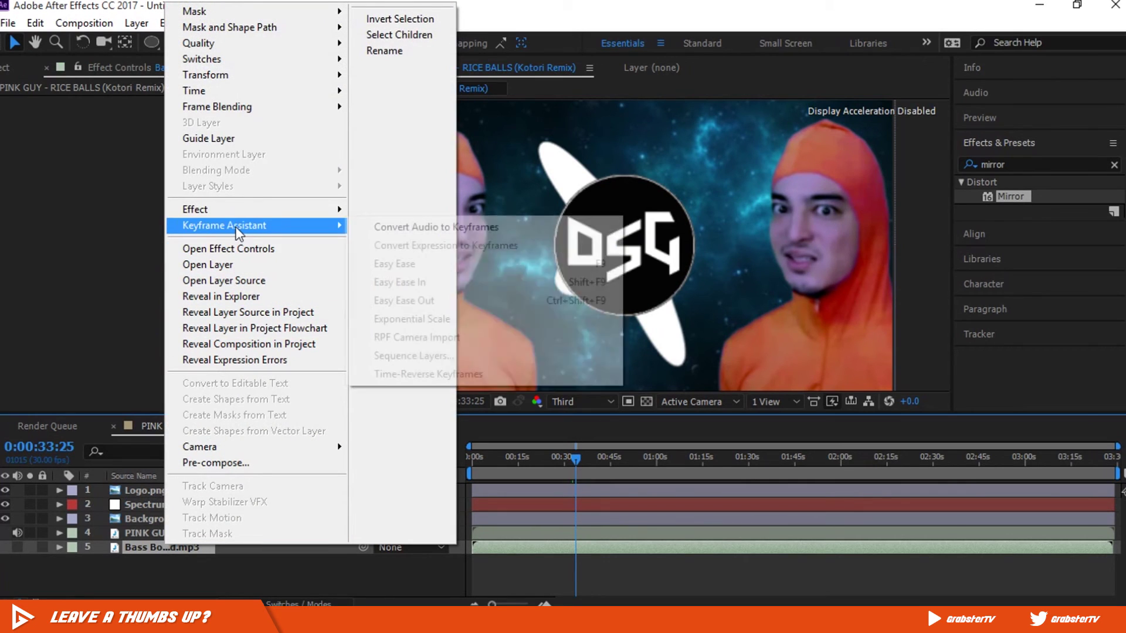
click(522, 229)
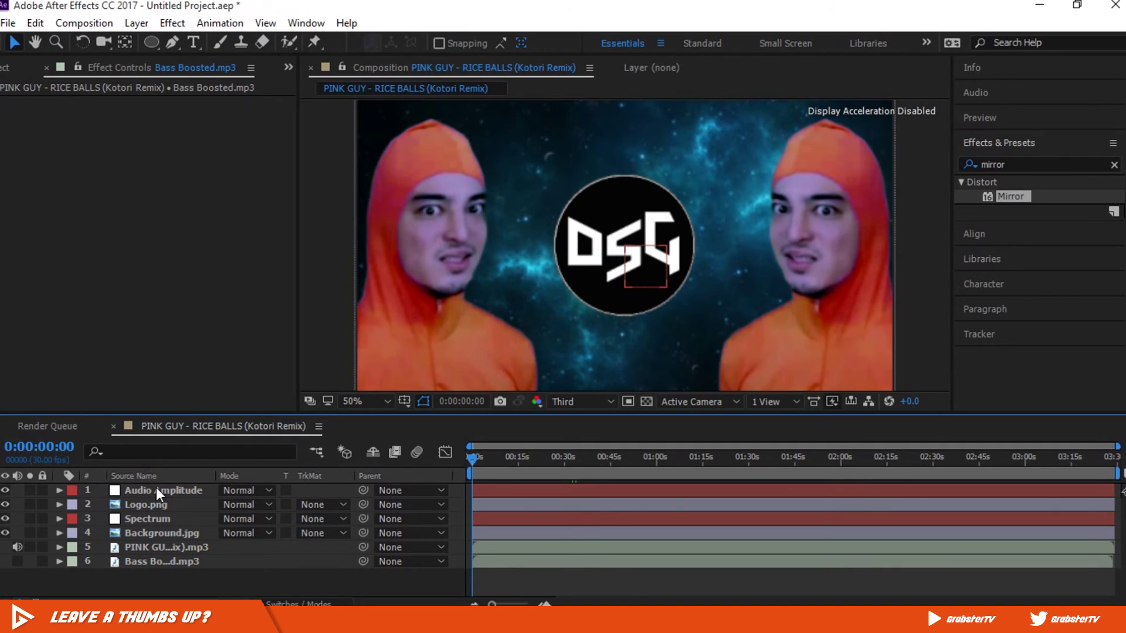
Delete the Left Channel and Right Channel effects from the Audio Amplitude layer, keeping only Both Channels
click(176, 491)
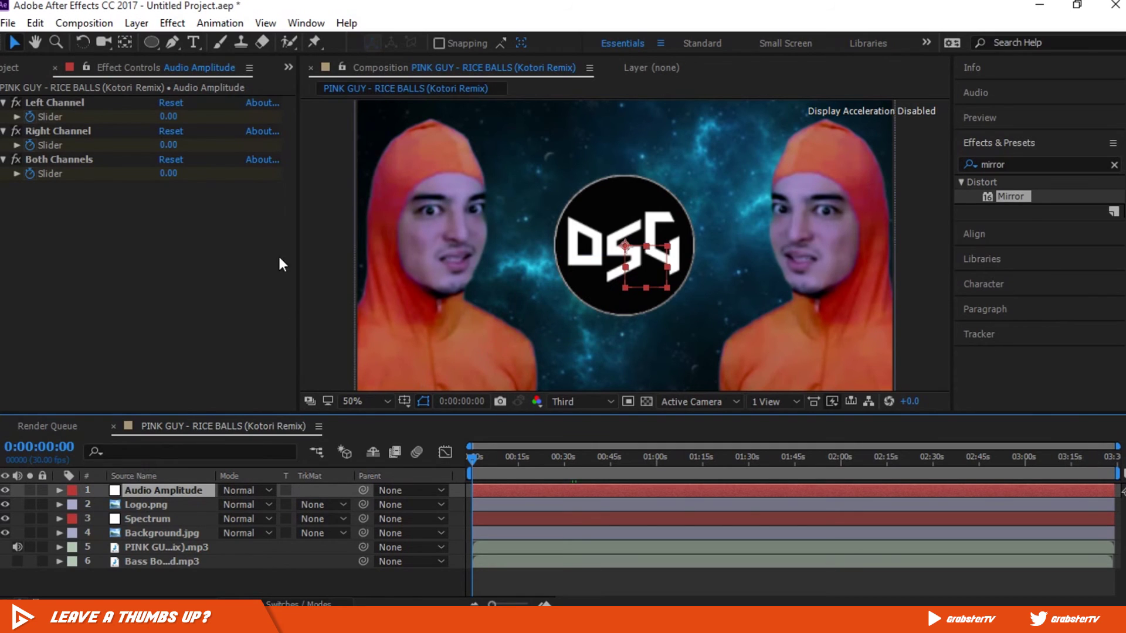
click(306, 22)
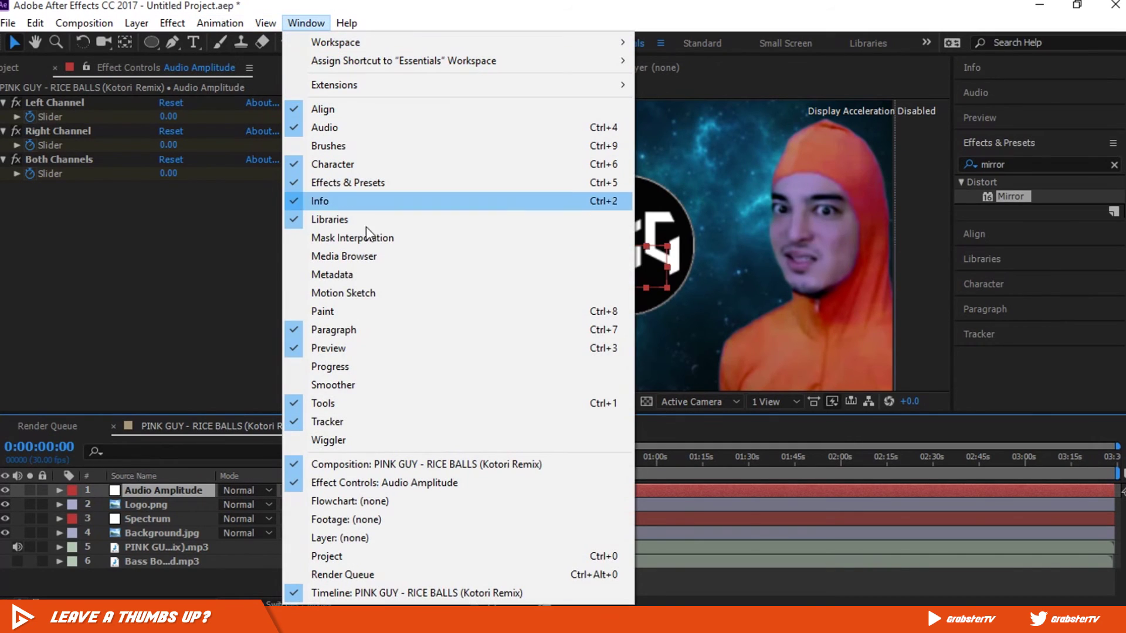
click(485, 488)
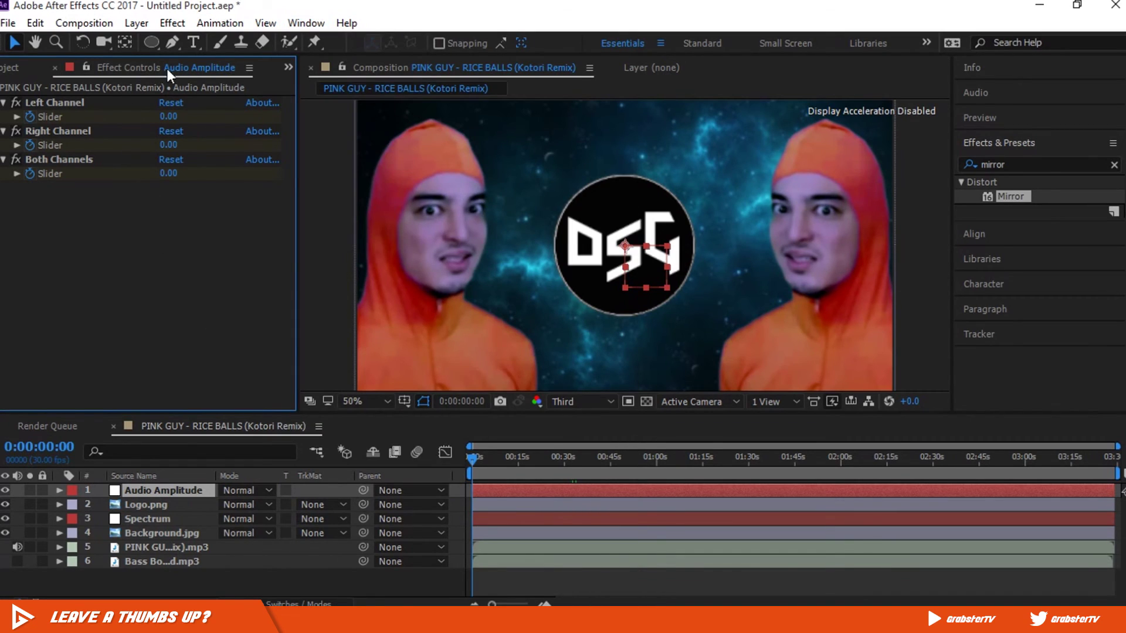
click(54, 103)
shift+click(59, 131)
key(Delete)
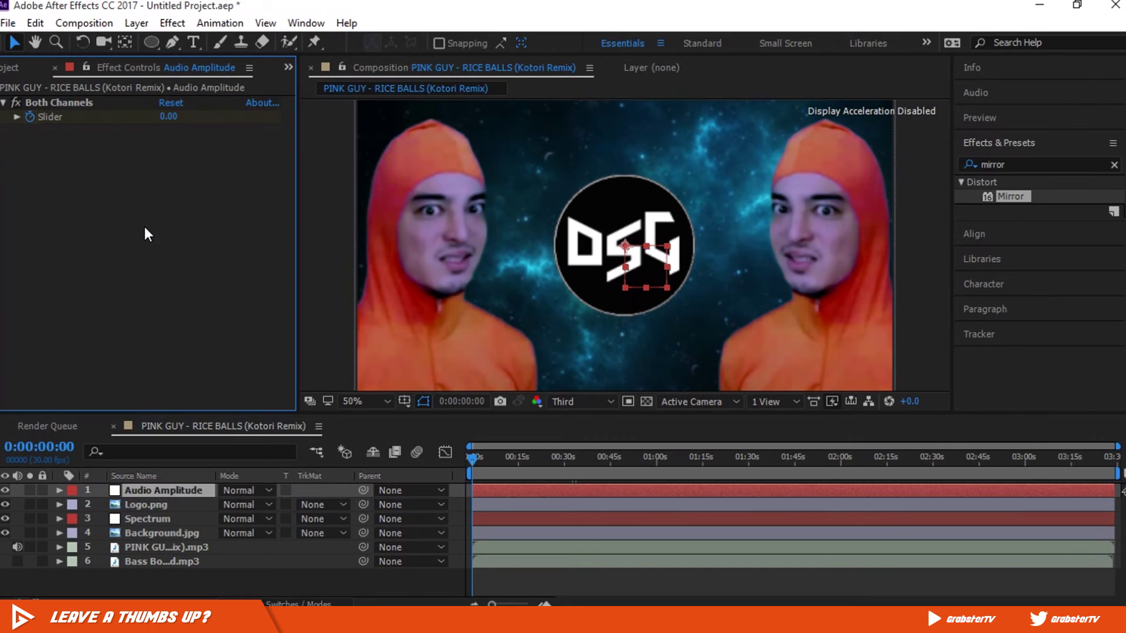
Reveal the Audio Amplitude layer's Both Channels Slider and display its keyframes in the Graph Editor
click(168, 489)
key(e)
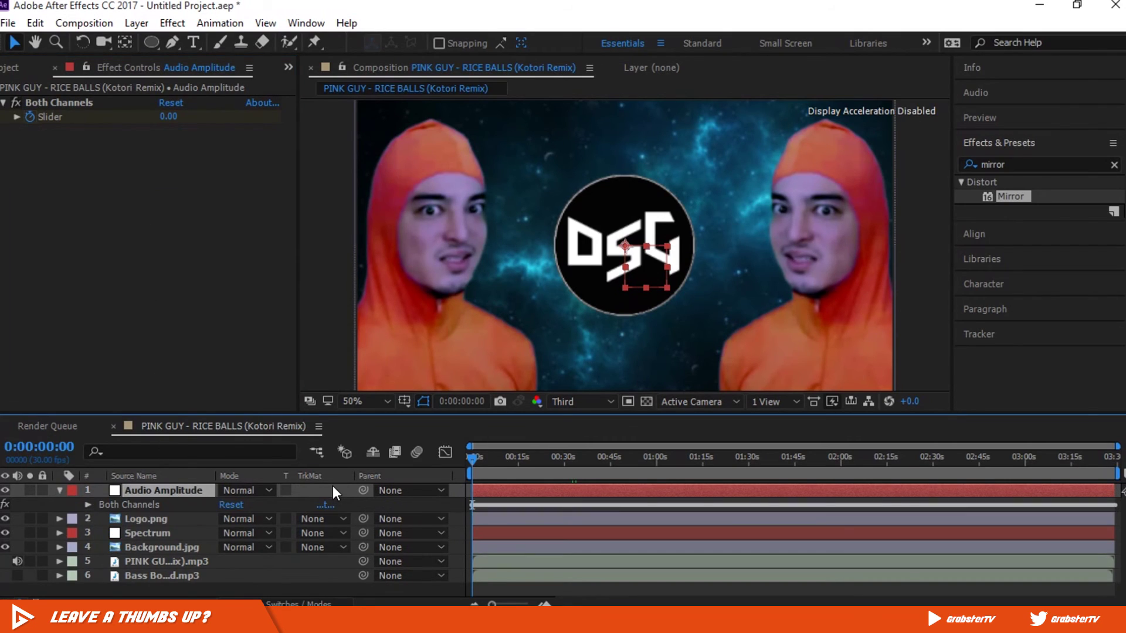
click(88, 504)
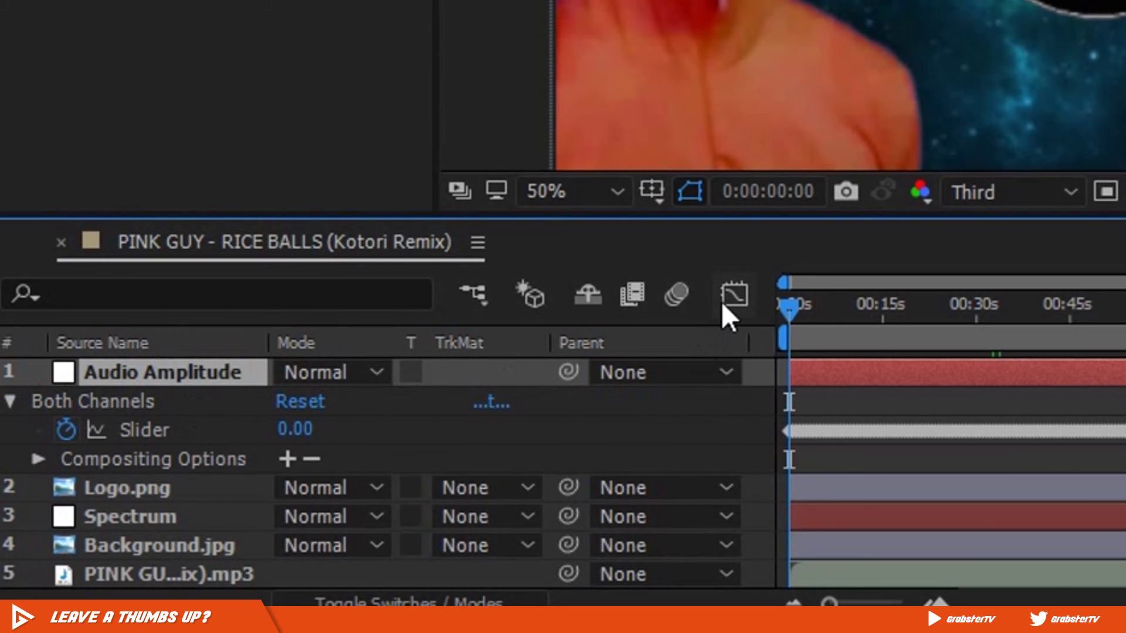
click(723, 304)
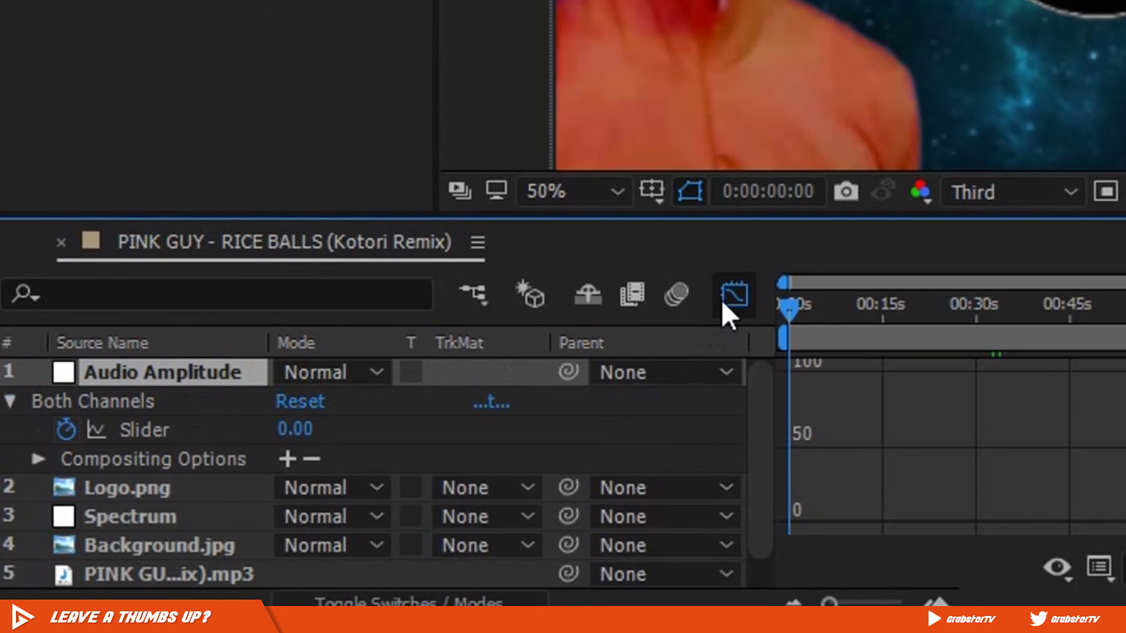
click(141, 432)
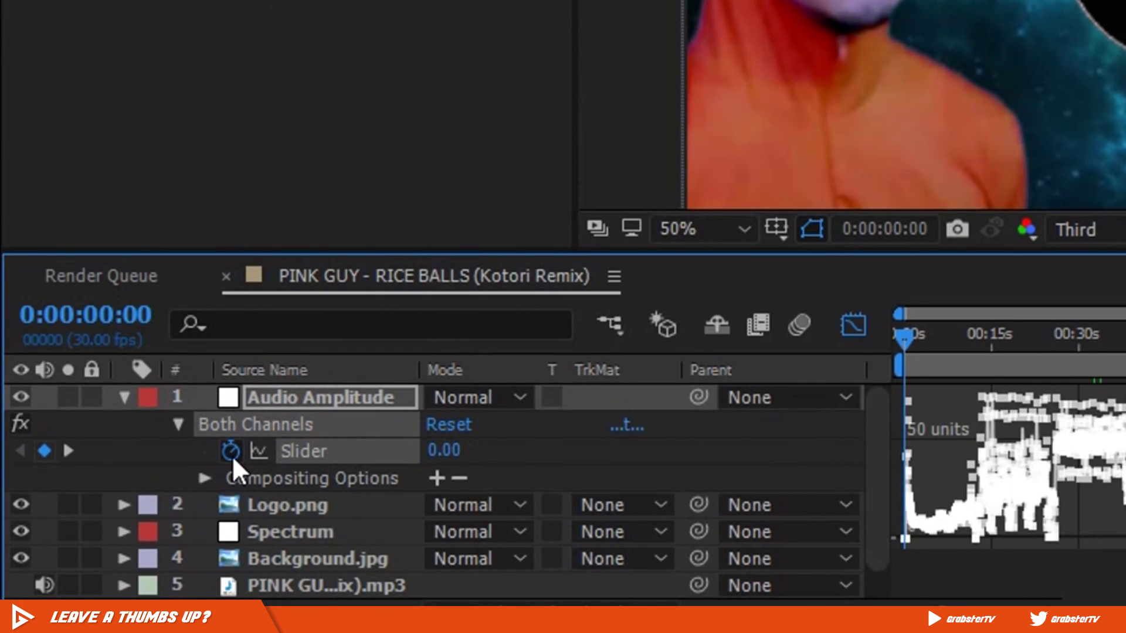
Add an expression to the Both Channels Slider and replace its default text with linear(value,0,0,0,0)
alt+click(232, 456)
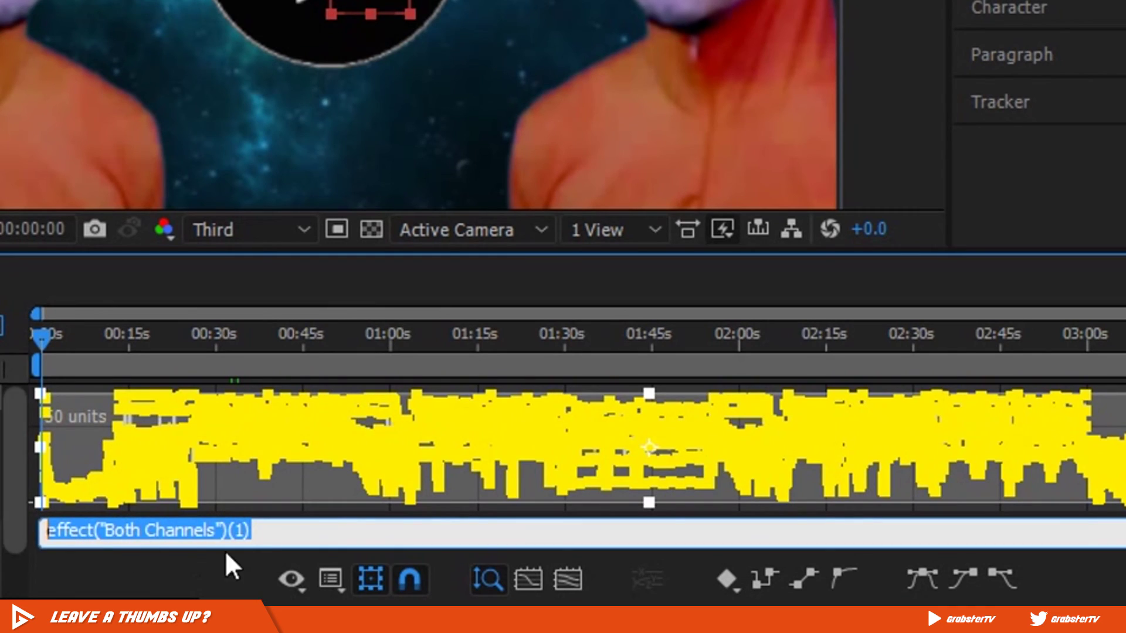
key(BackSpace)
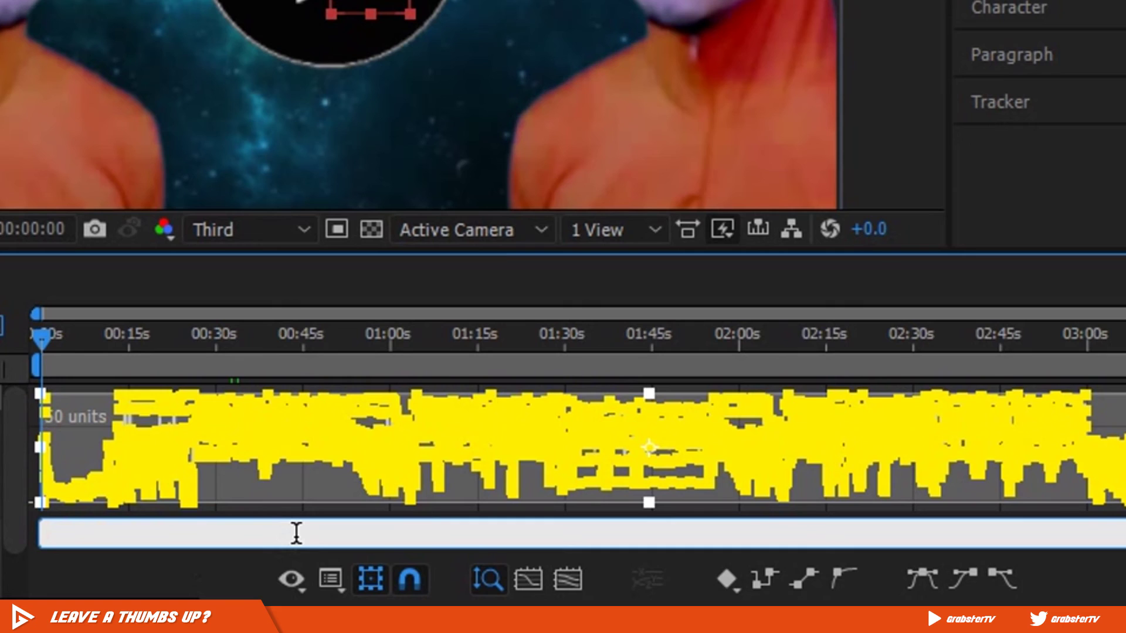
text(linear())
key(Left)
text(value,0,)
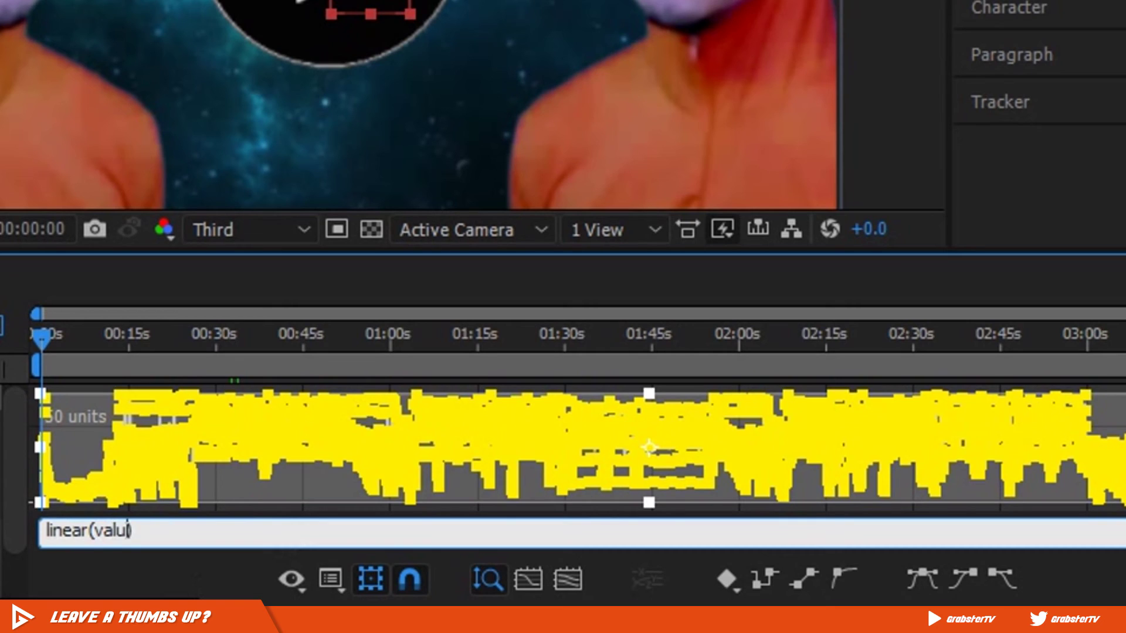
text(0,0,0)
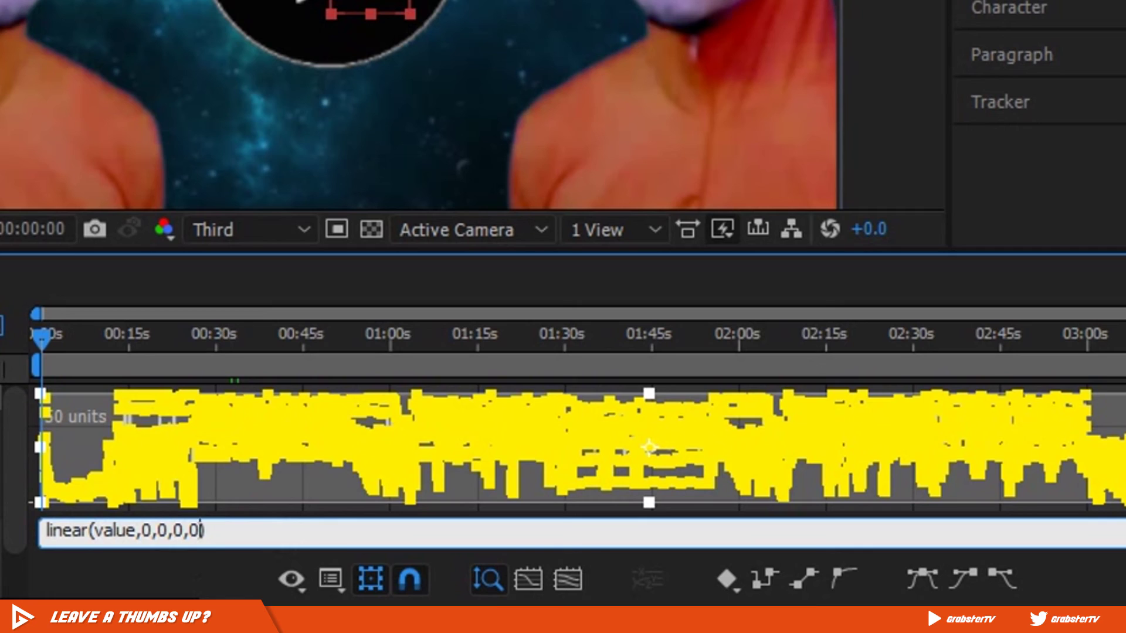
Set the first two numbers of the Slider's linear expression to 45 and 65
key(Left)
key(Left)
key(Left)
key(Left)
key(Left)
key(Left)
key(BackSpace)
text(45)
key(Right)
key(Delete)
key(Delete)
text(65,)
key(Right)
key(Right)
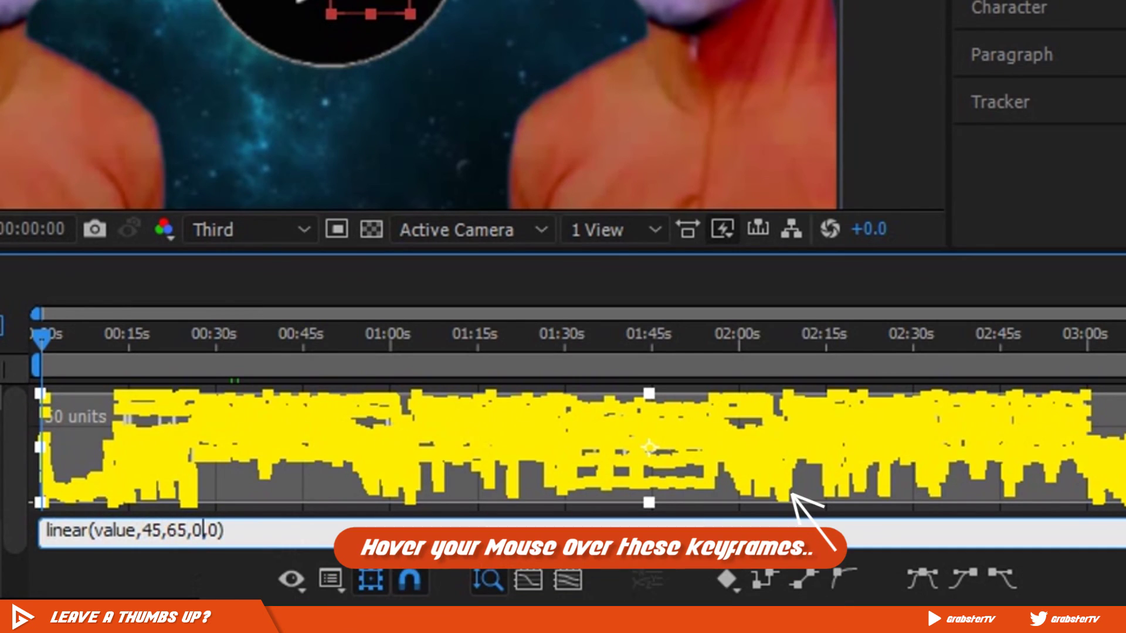
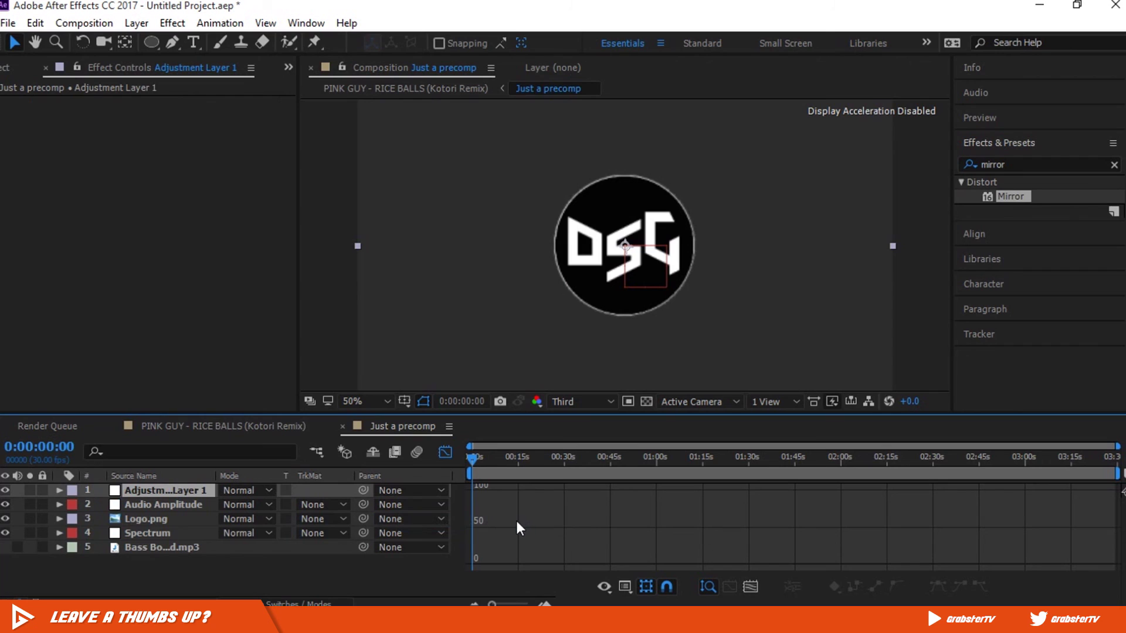
Apply the Bulge effect to Adjustment Layer 1 and enlarge it to radii of about 948 horizontally and 832 vertically
click(1008, 165)
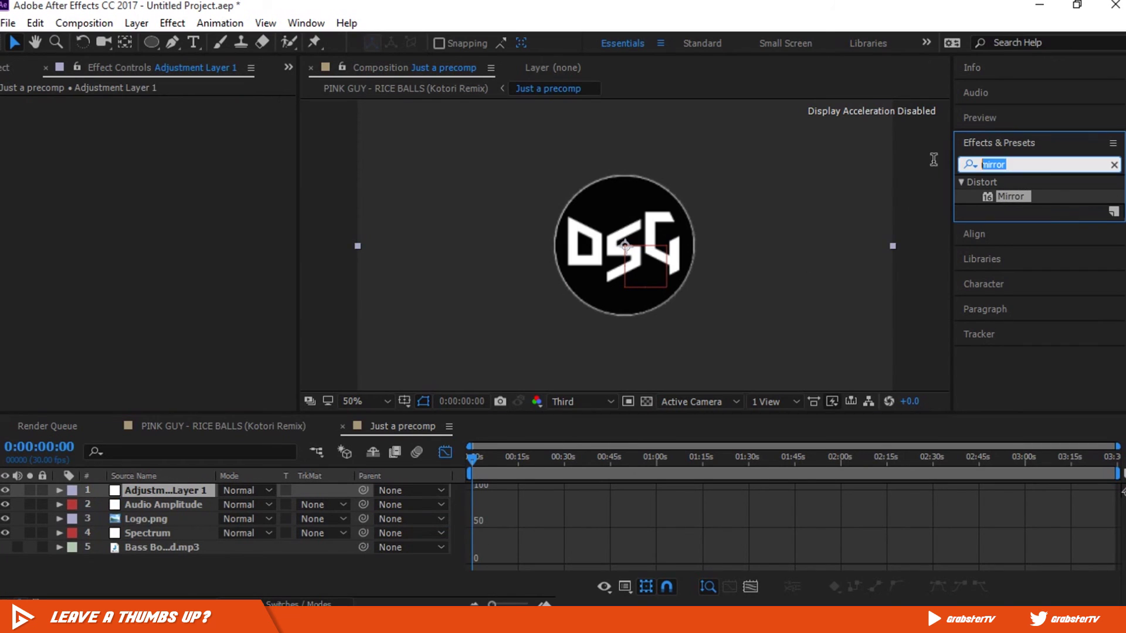
text(bulge)
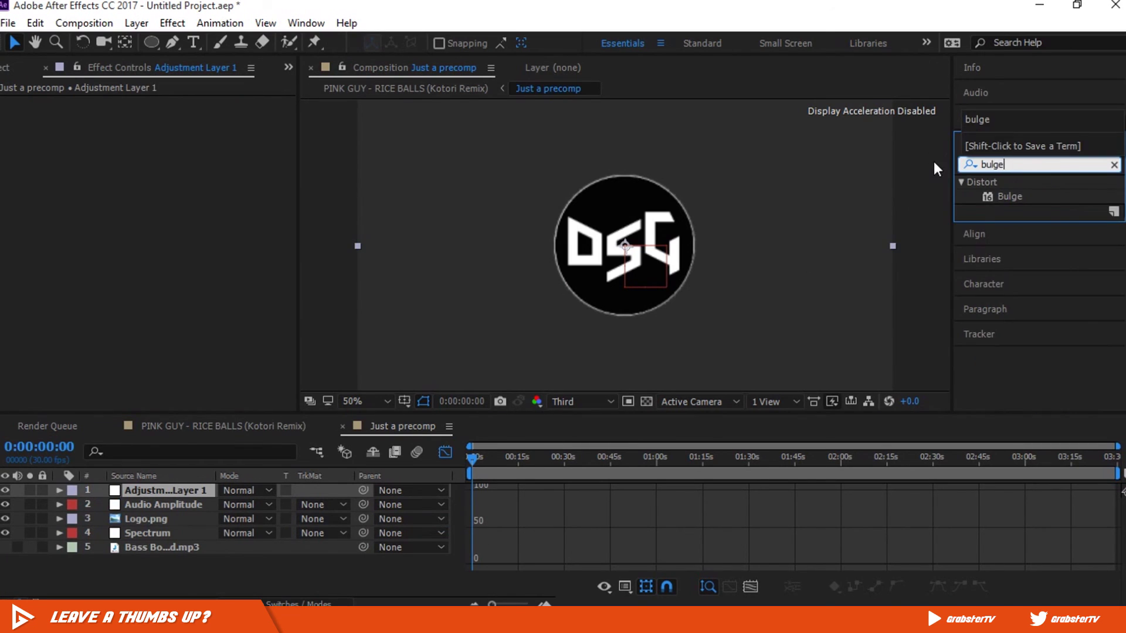
drag(1008, 196, 526, 283)
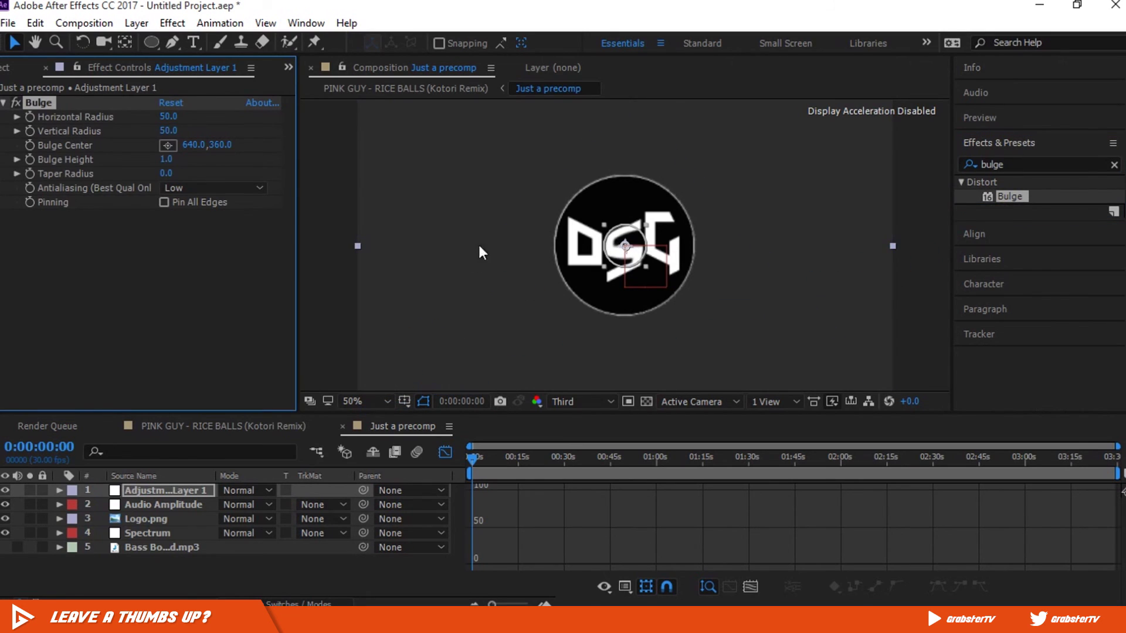
scroll(646, 266, down, 2)
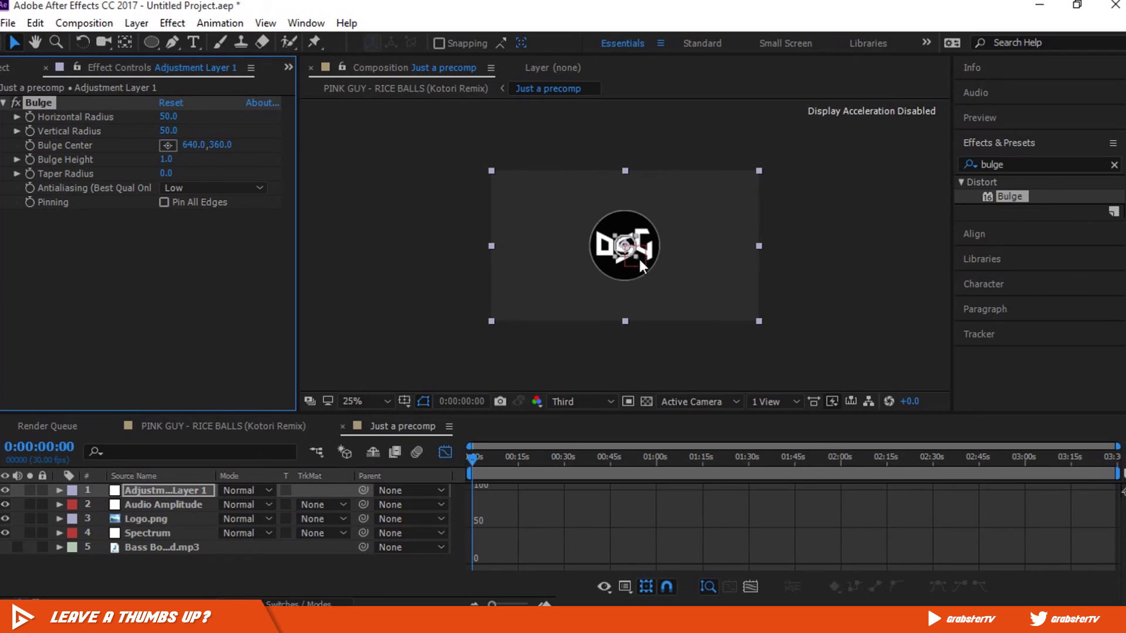
drag(635, 255, 822, 419)
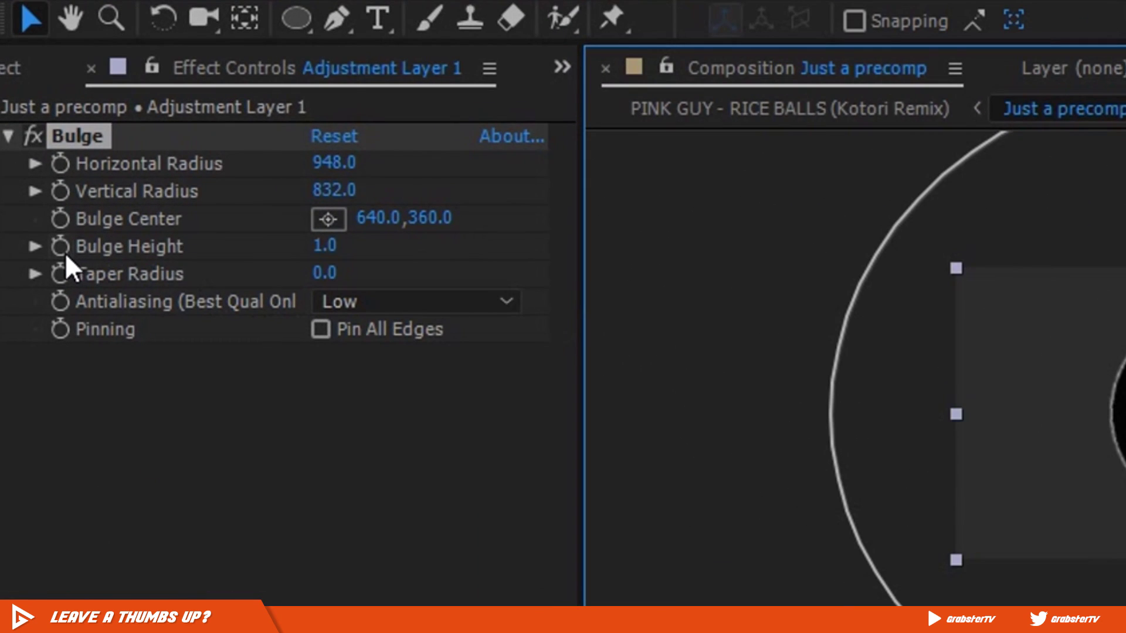
Add an expression to Bulge Height that links it to the Audio Amplitude layer's Both Channels Slider
alt+click(61, 247)
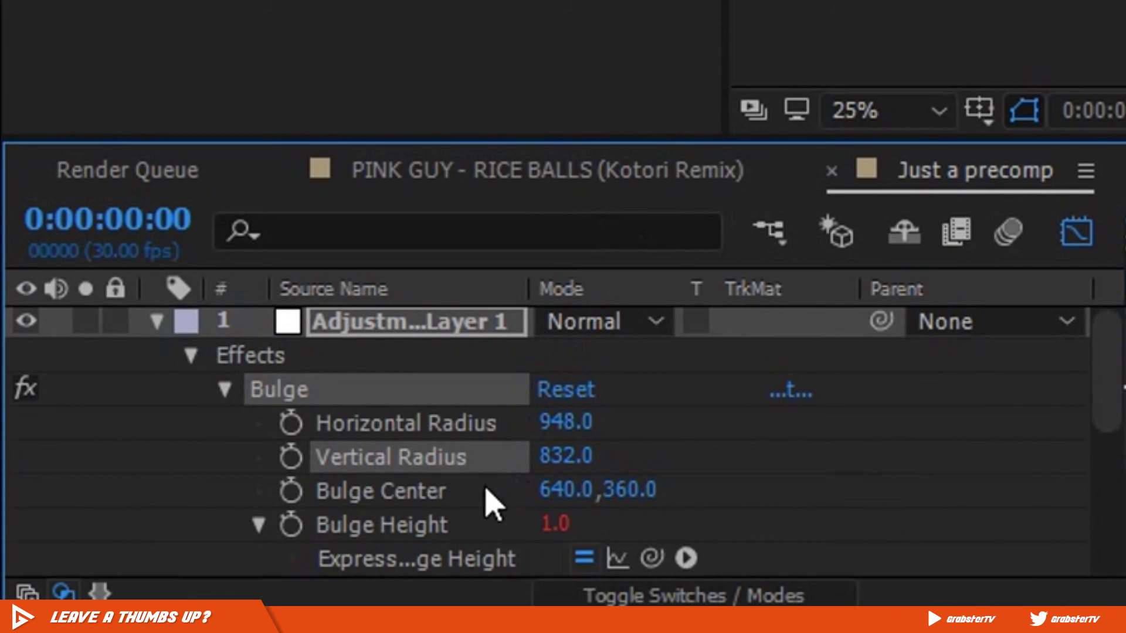
scroll(455, 504, down, 2)
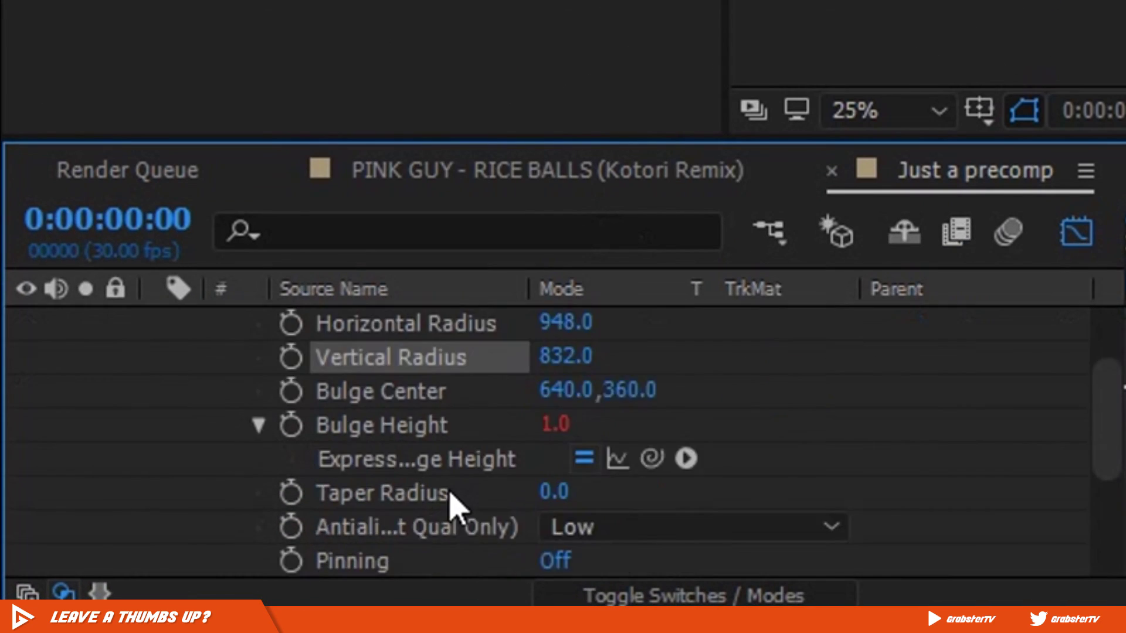
scroll(451, 502, down, 3)
click(156, 456)
scroll(352, 458, down, 1)
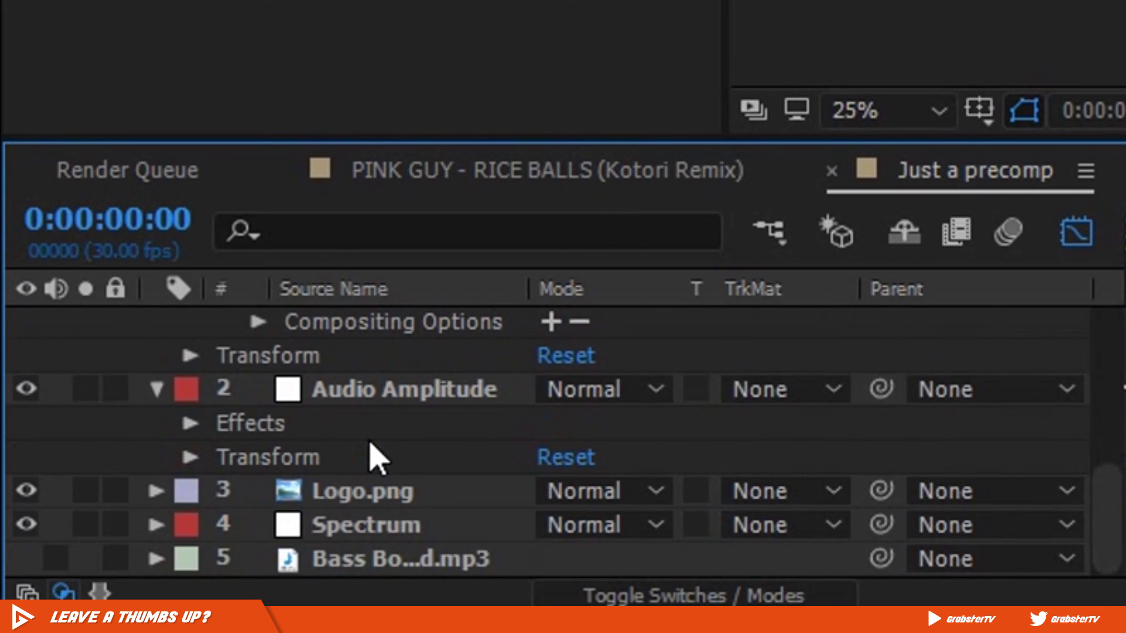
click(155, 390)
click(367, 463)
key(e)
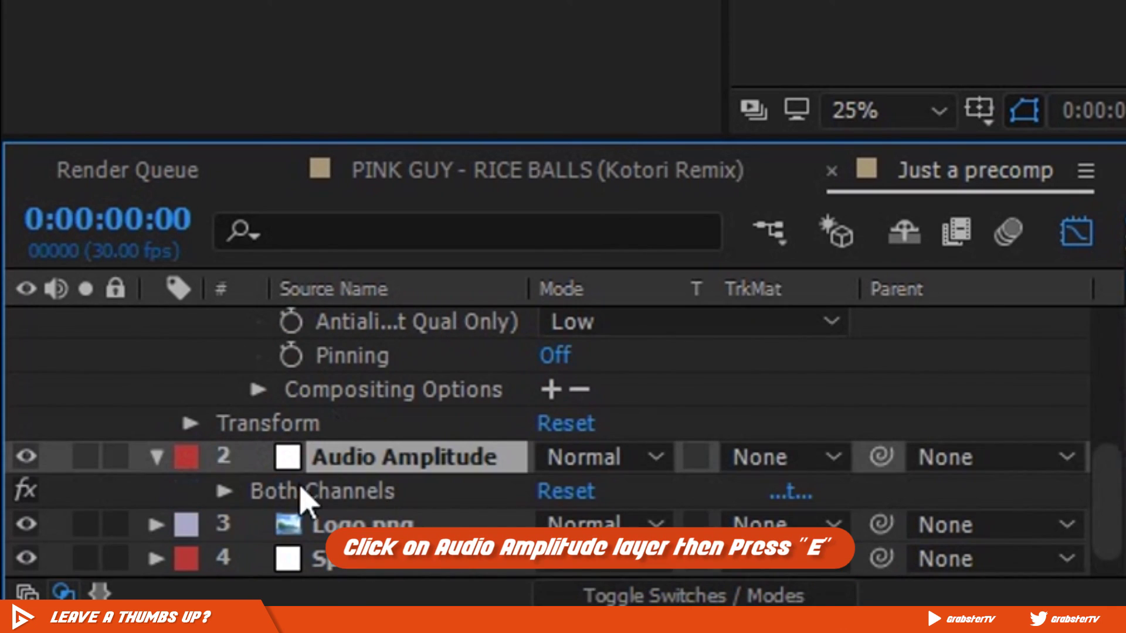
click(225, 493)
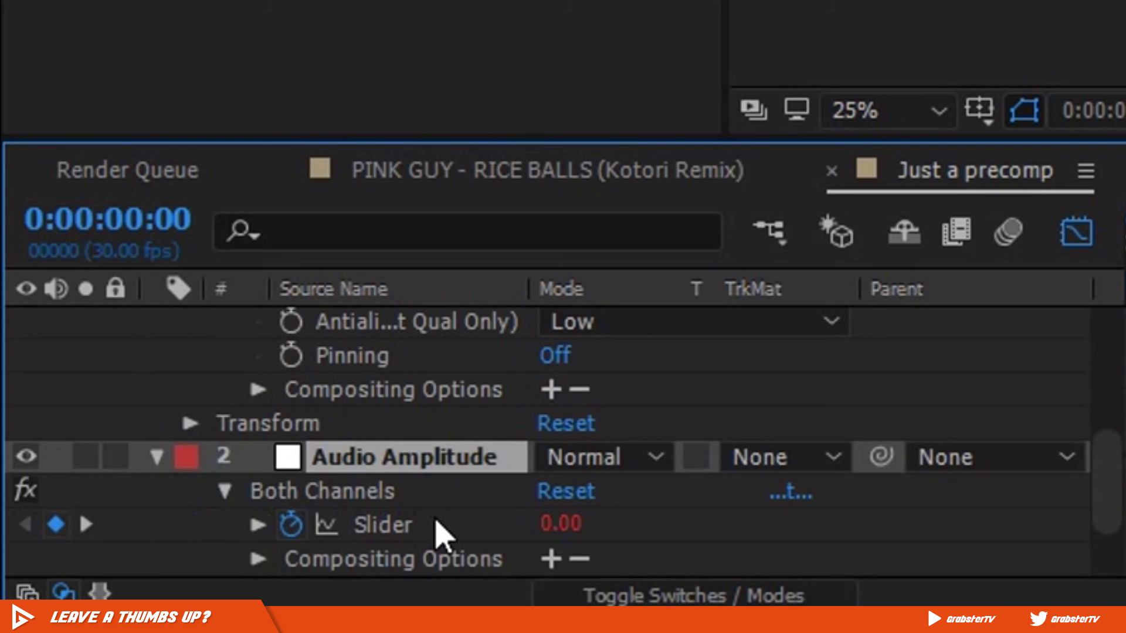
scroll(440, 535, up, 3)
scroll(434, 535, down, 1)
drag(649, 457, 420, 427)
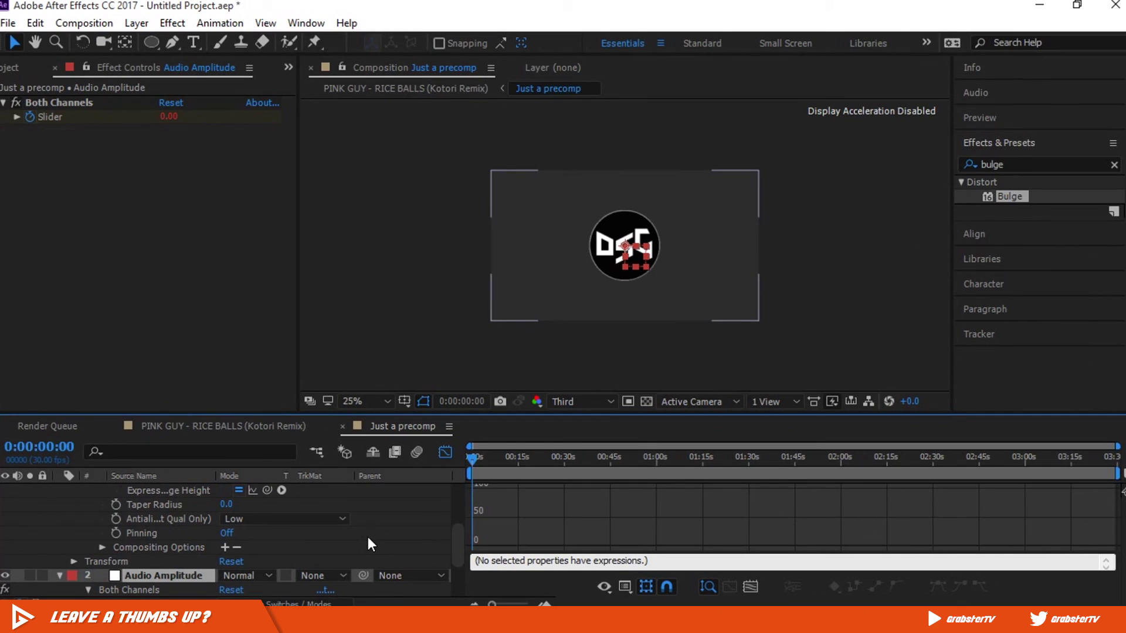
Scrub through the precomp to about 55 seconds to check how the bulge reacts to the audio
drag(613, 420, 642, 419)
drag(499, 462, 641, 462)
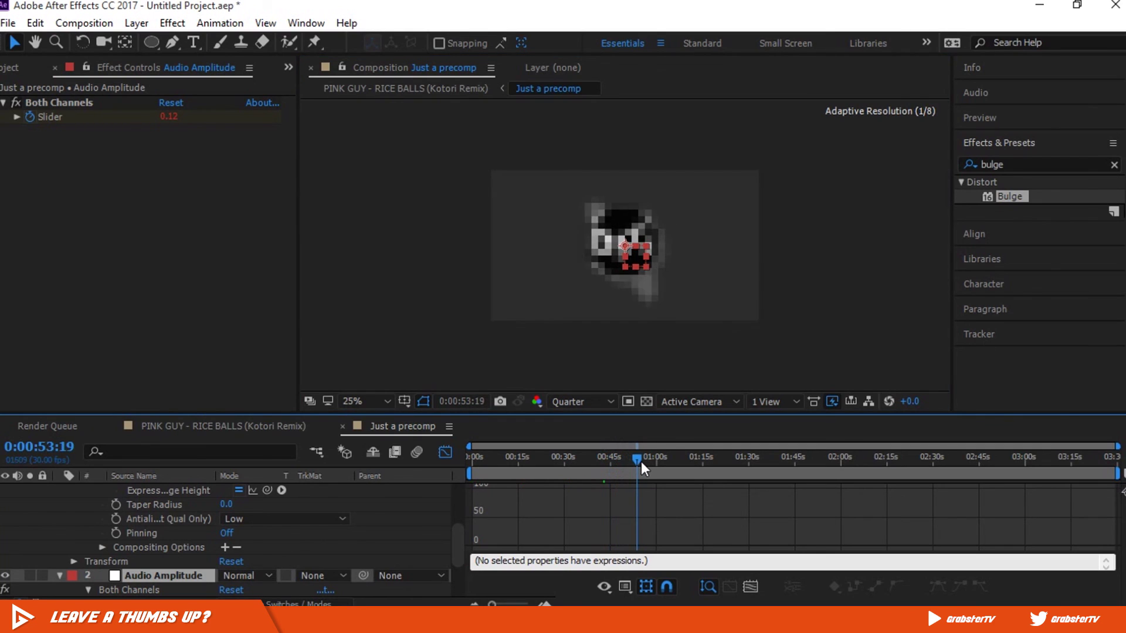
Apply the Magnify distort effect to Adjustment Layer 1 and set its Size to 1100
double_click(1012, 169)
text(magnify)
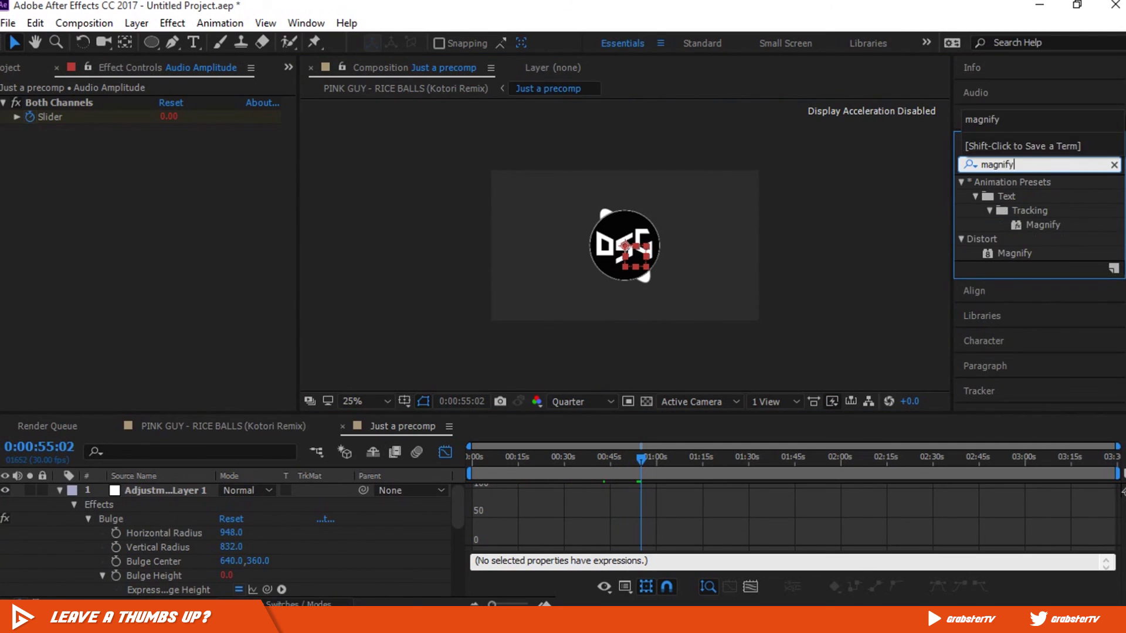
drag(1017, 253, 659, 250)
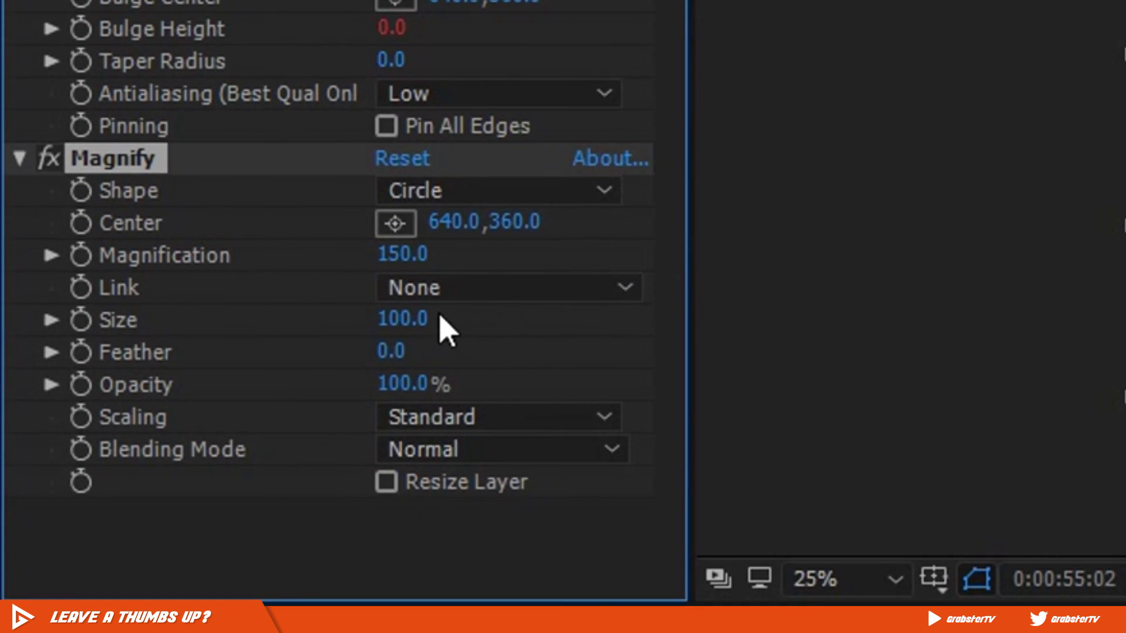
click(172, 286)
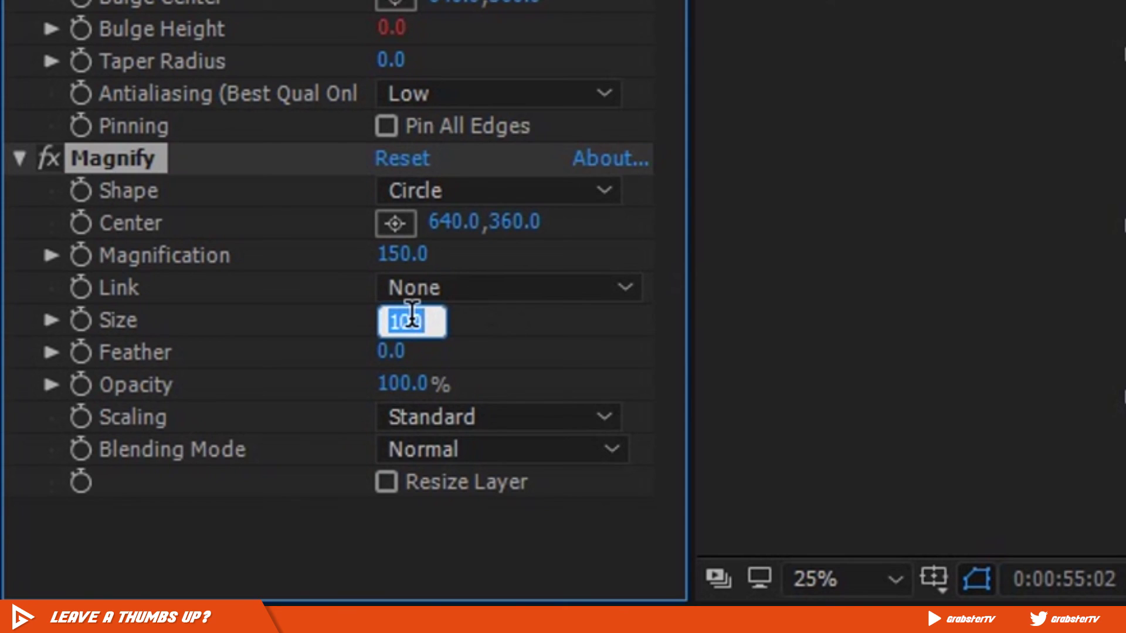
text(11)
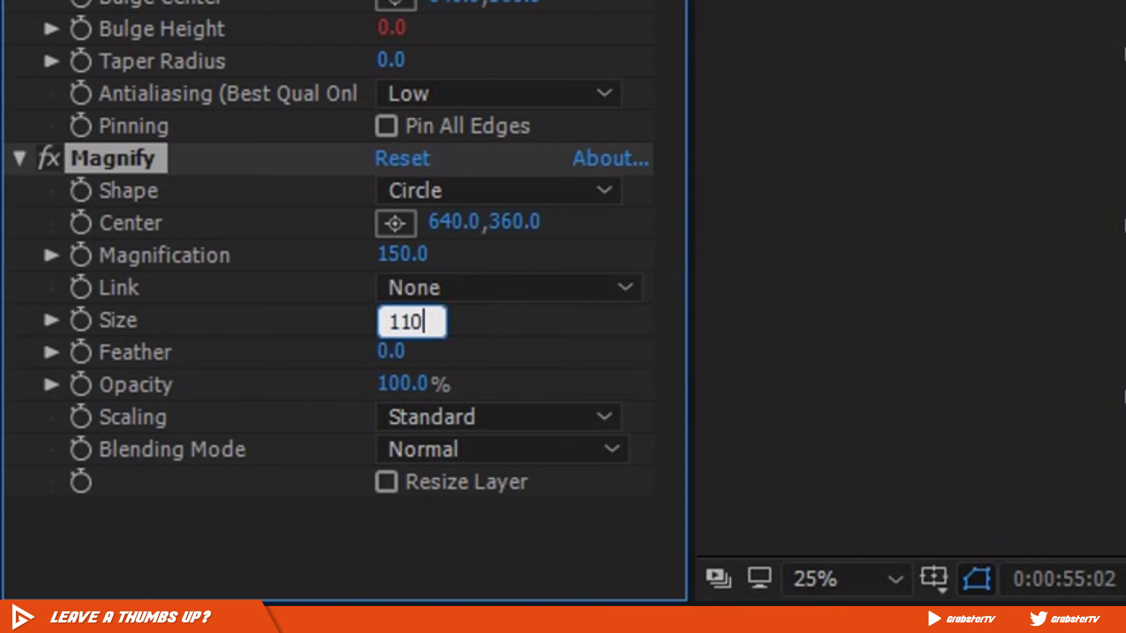
key(Return)
click(661, 360)
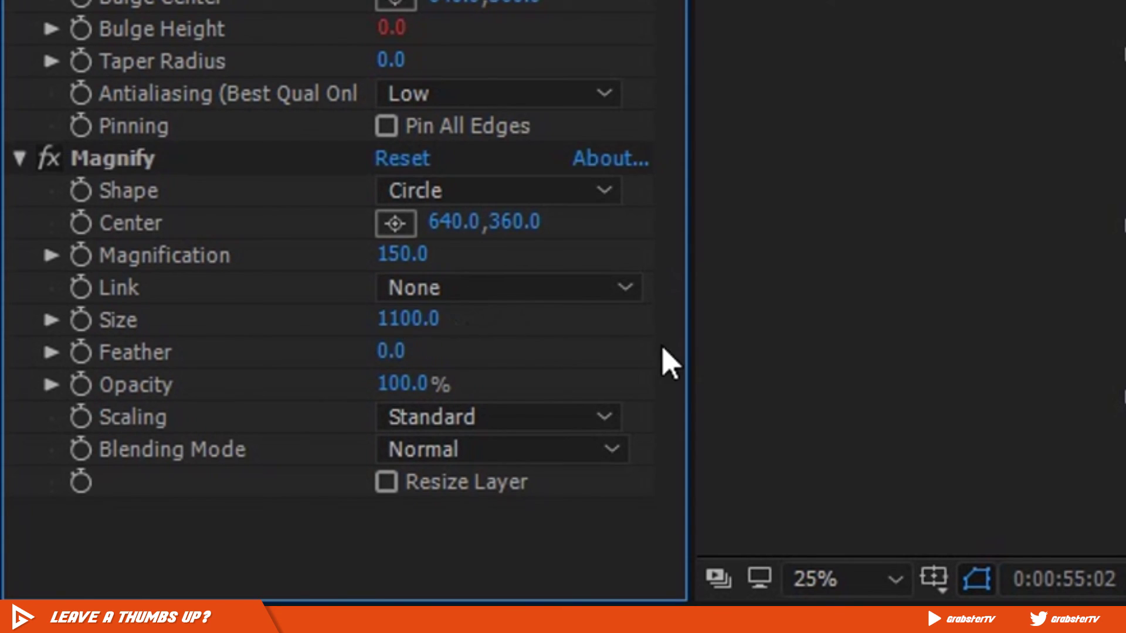
Add an expression to the adjustment layer's Magnify Magnification that links it to the Audio Amplitude layer's Both Channels Slider
alt+click(82, 258)
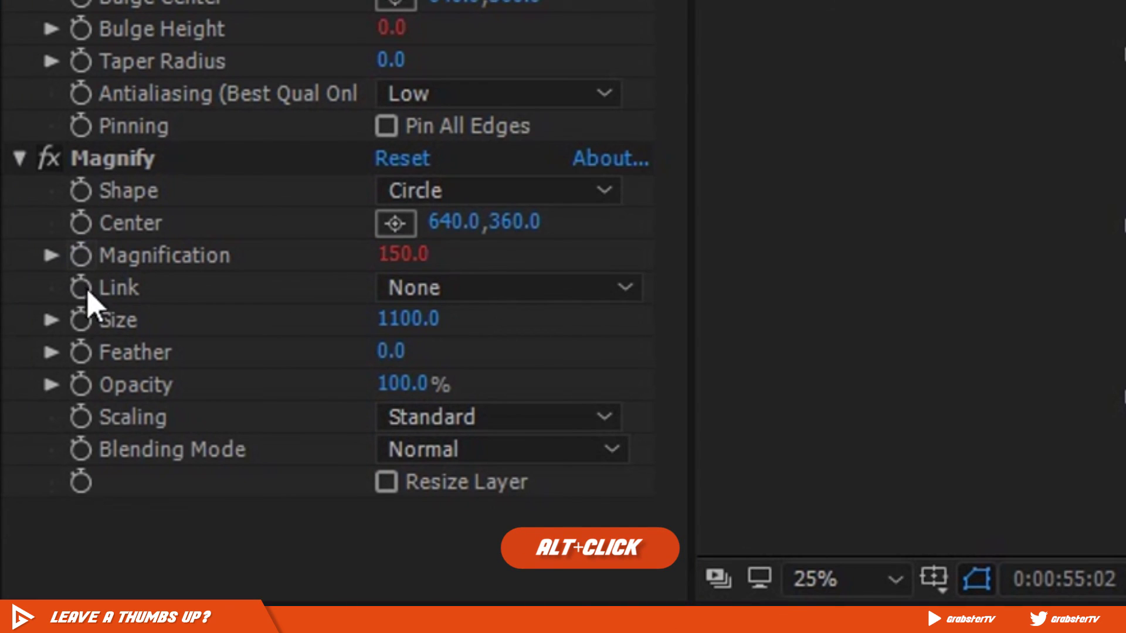
drag(621, 571, 368, 450)
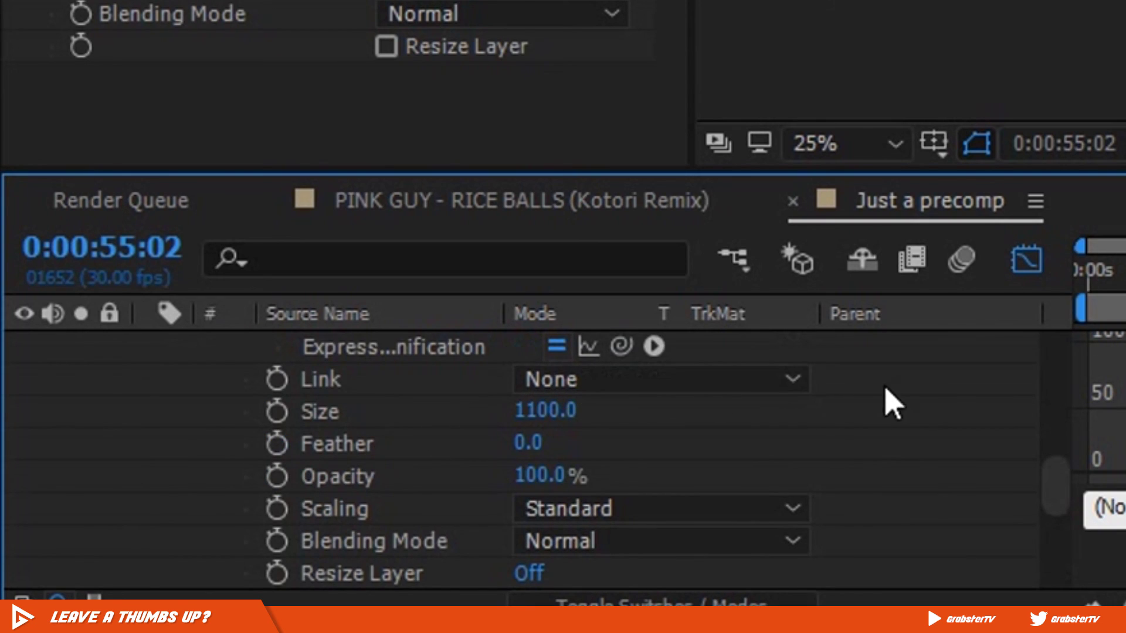
scroll(911, 492, up, 3)
scroll(919, 535, up, 3)
scroll(920, 535, down, 3)
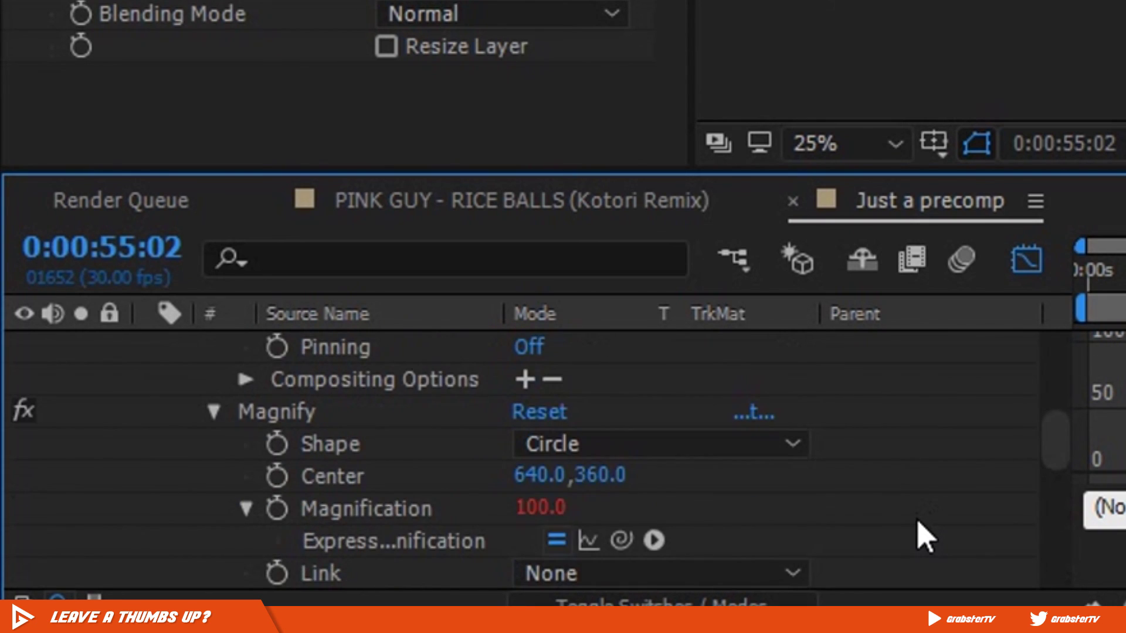
Prefix the Magnification expression with 100+ so the audio slider value is added to a base of 100
click(375, 509)
click(1115, 509)
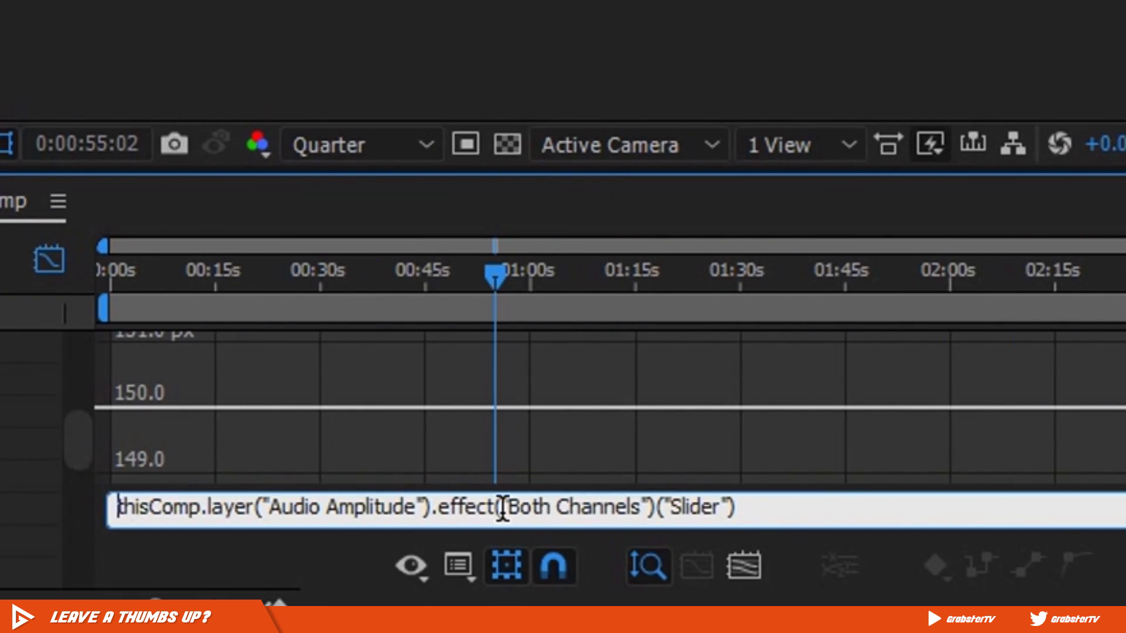
text(100+1)
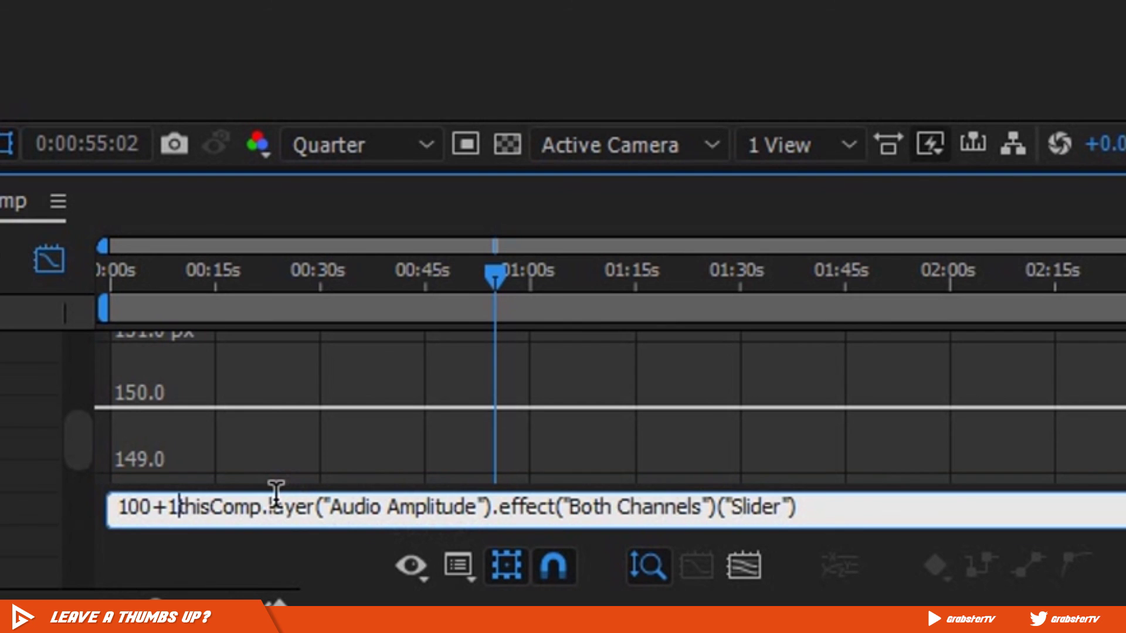
key(BackSpace)
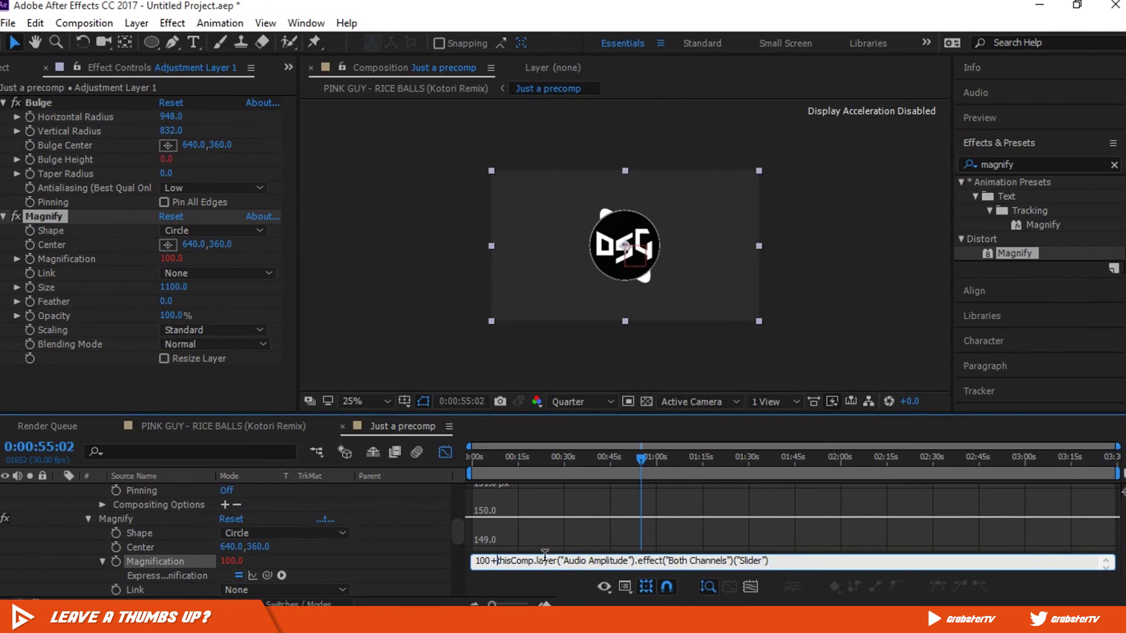
click(323, 454)
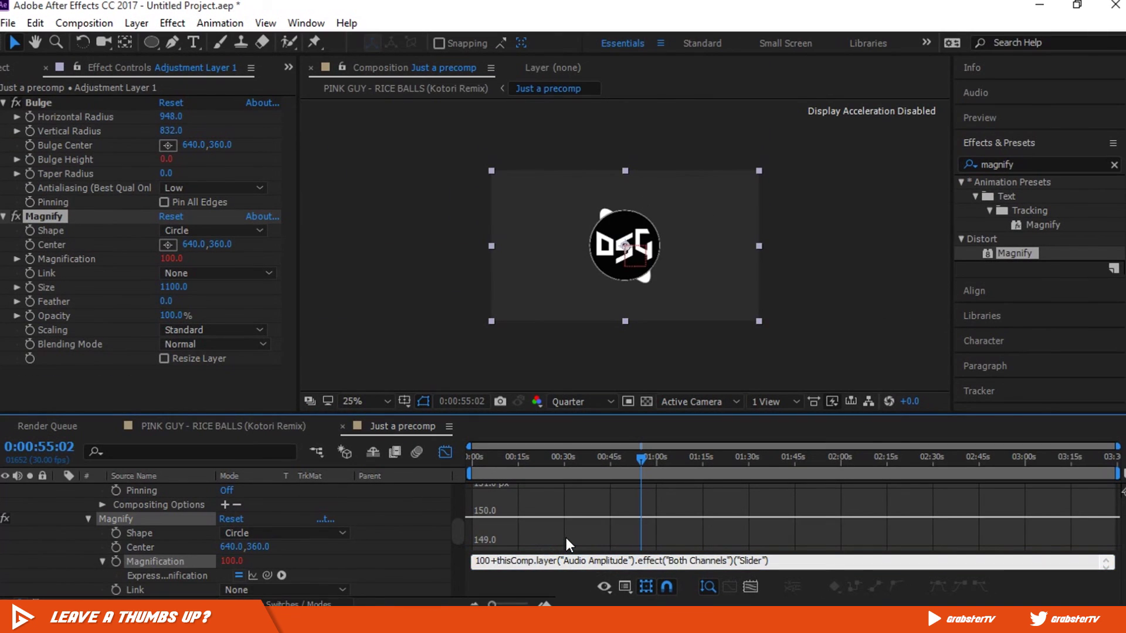
In the PINK GUY - RICE BALLS (Kotori Remix) composition, convert the audio of the Bass Boosted.mp3 layer to keyframes
click(238, 426)
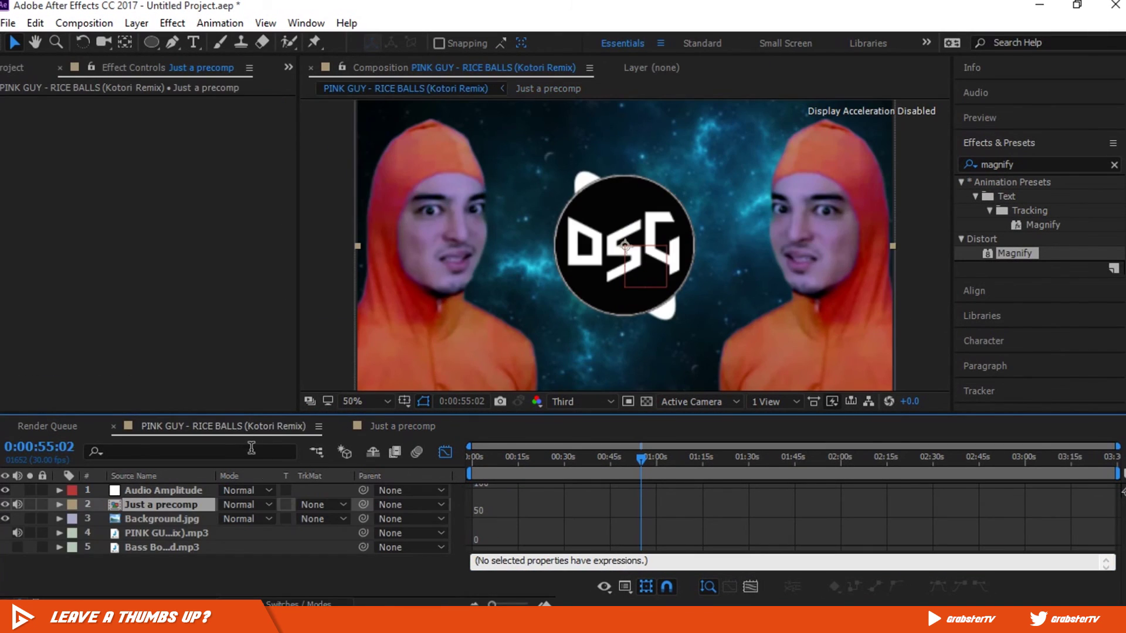
right_click(122, 546)
mouse_move(276, 227)
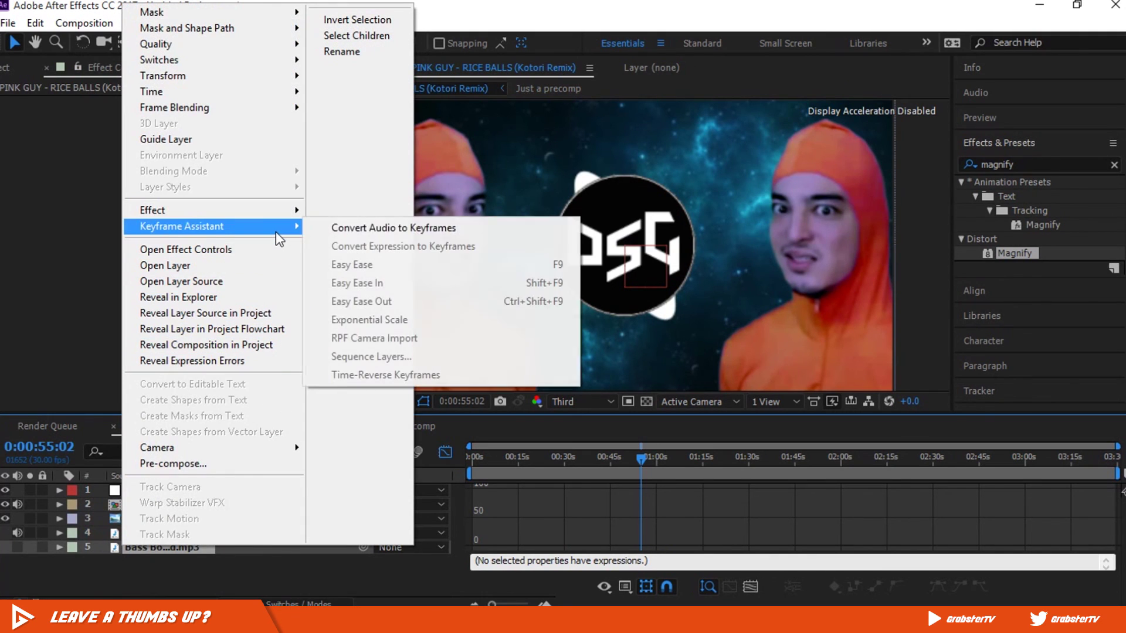
click(488, 229)
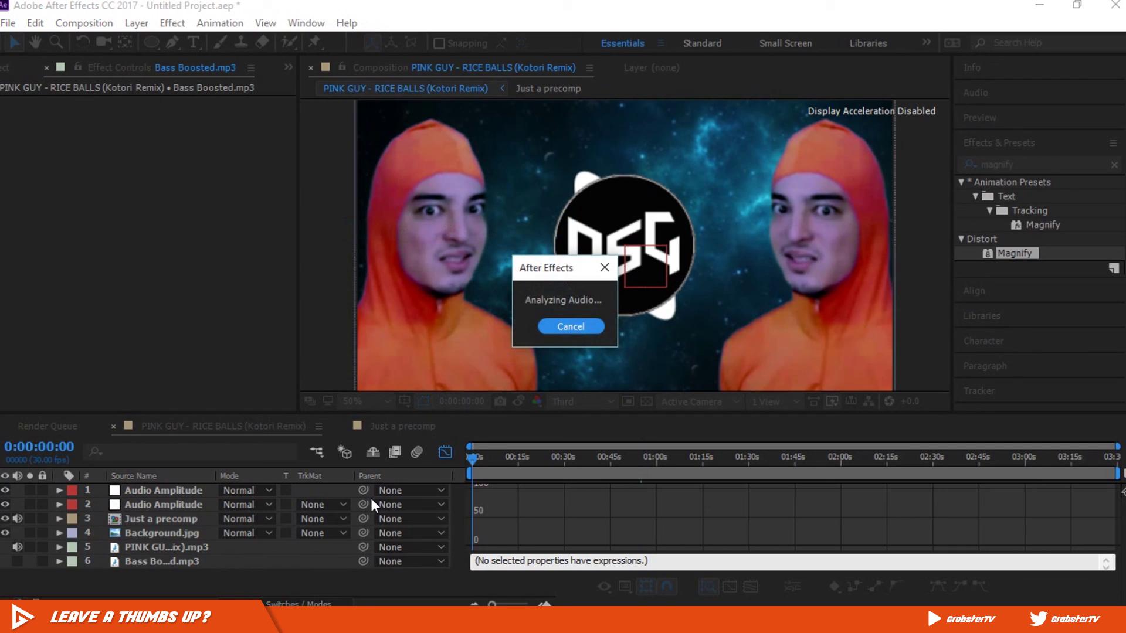
Delete the Left Channel and Right Channel effects from the topmost Audio Amplitude layer
click(182, 493)
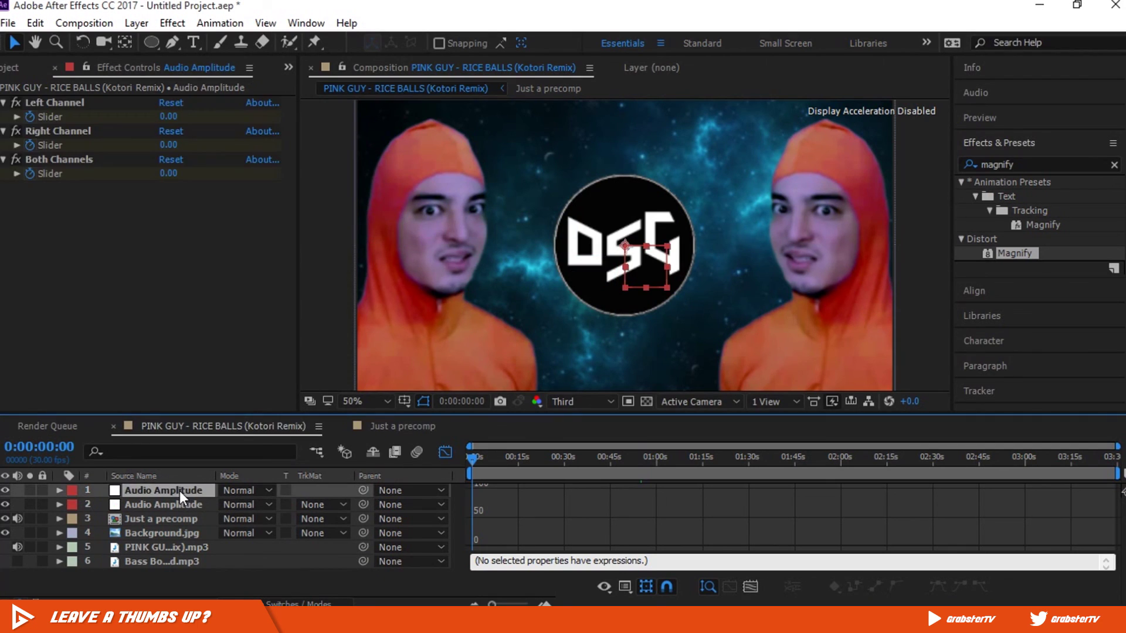
click(82, 104)
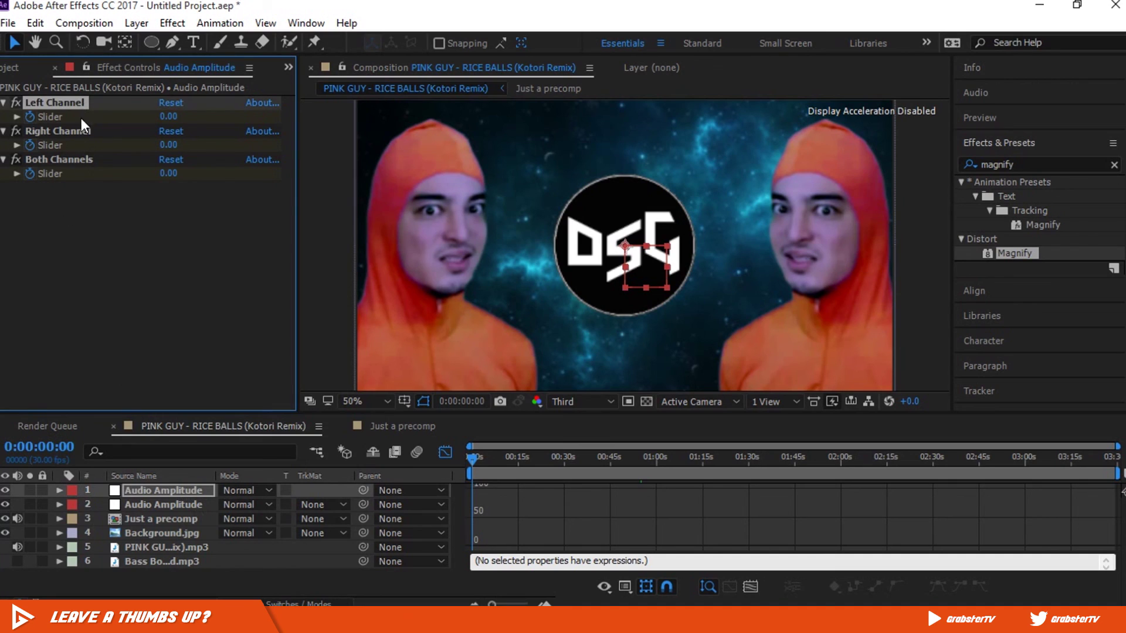
shift+click(80, 131)
key(Delete)
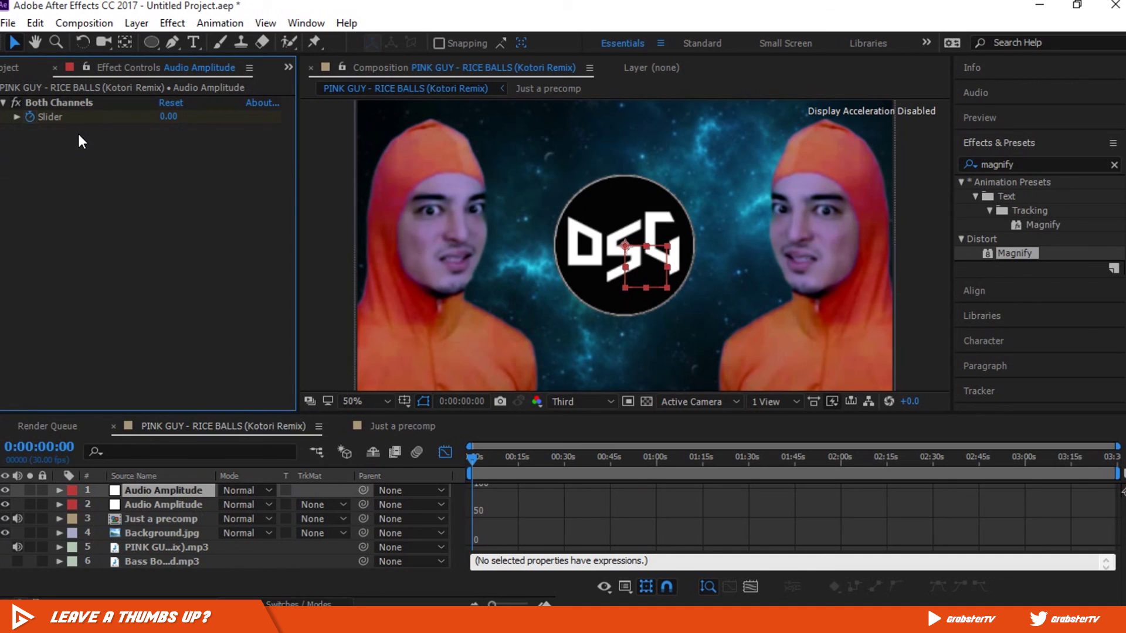
Give the topmost Audio Amplitude layer's Both Channels Slider the expression linear(value,55,65,0,5)
key(e)
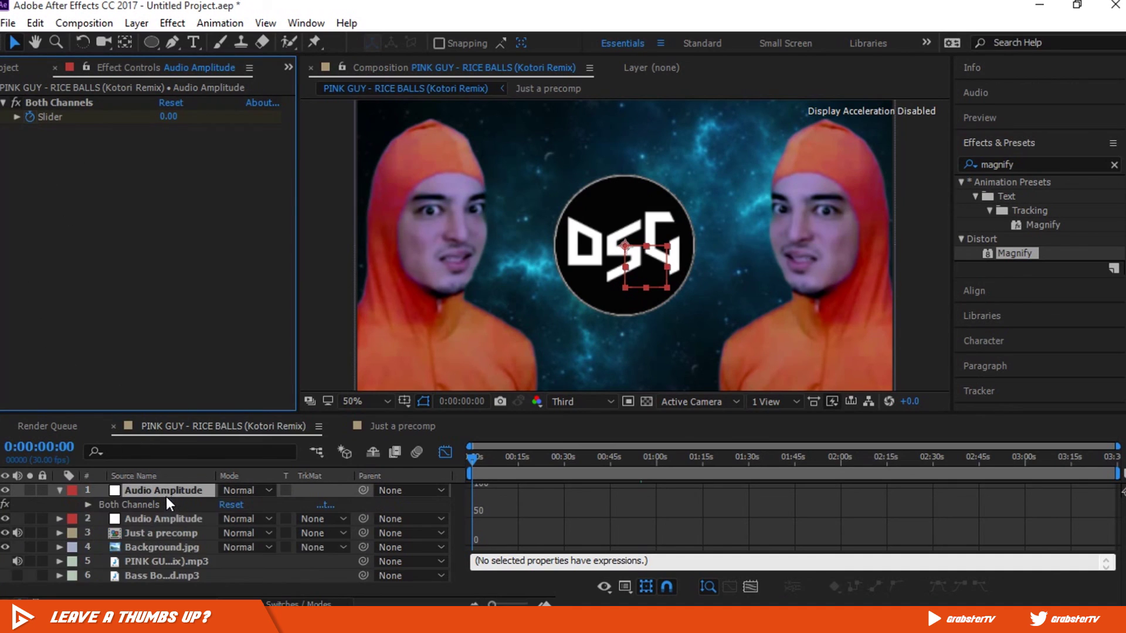
click(88, 504)
alt+click(116, 518)
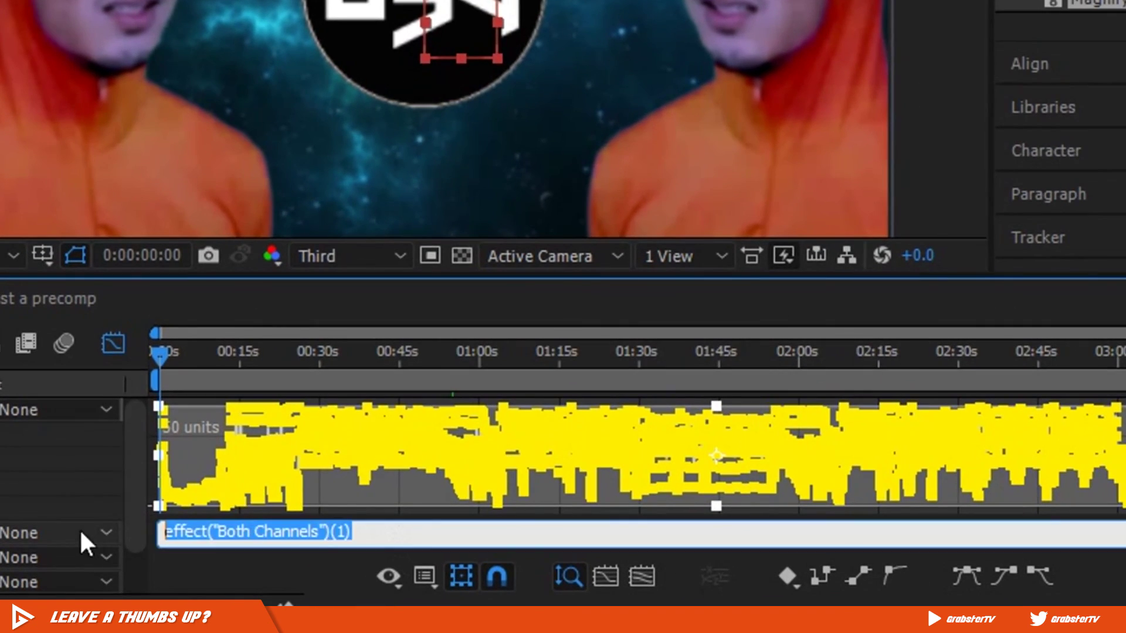
text(linear)
text((value)
text(,0,0,0,0))
click(267, 532)
key(BackSpace)
text(55,6)
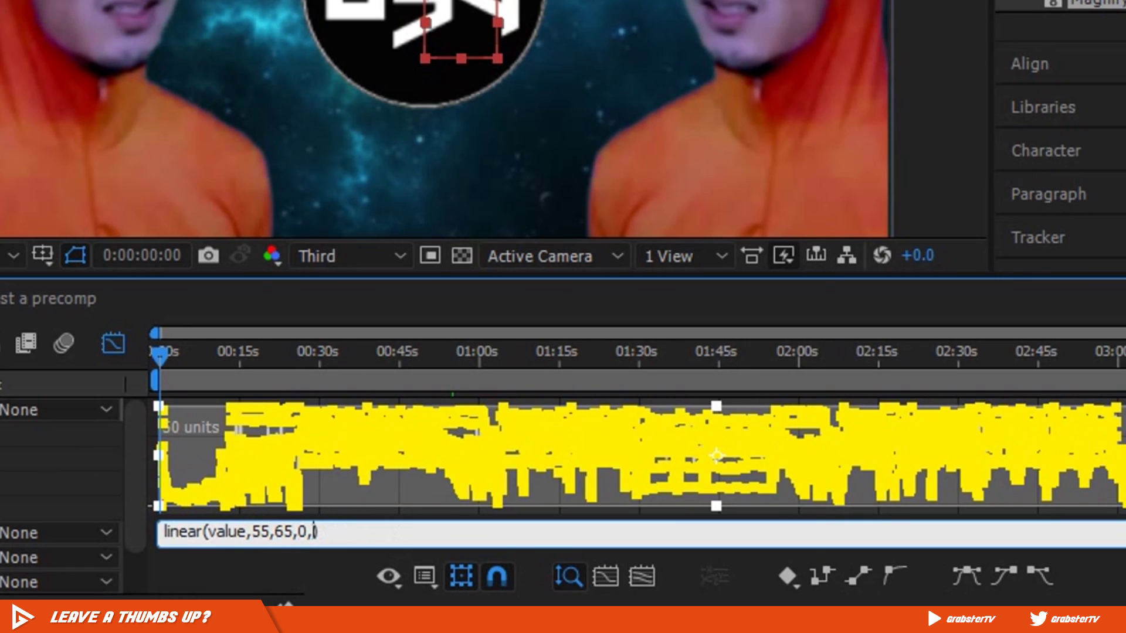
text(5)
click(343, 428)
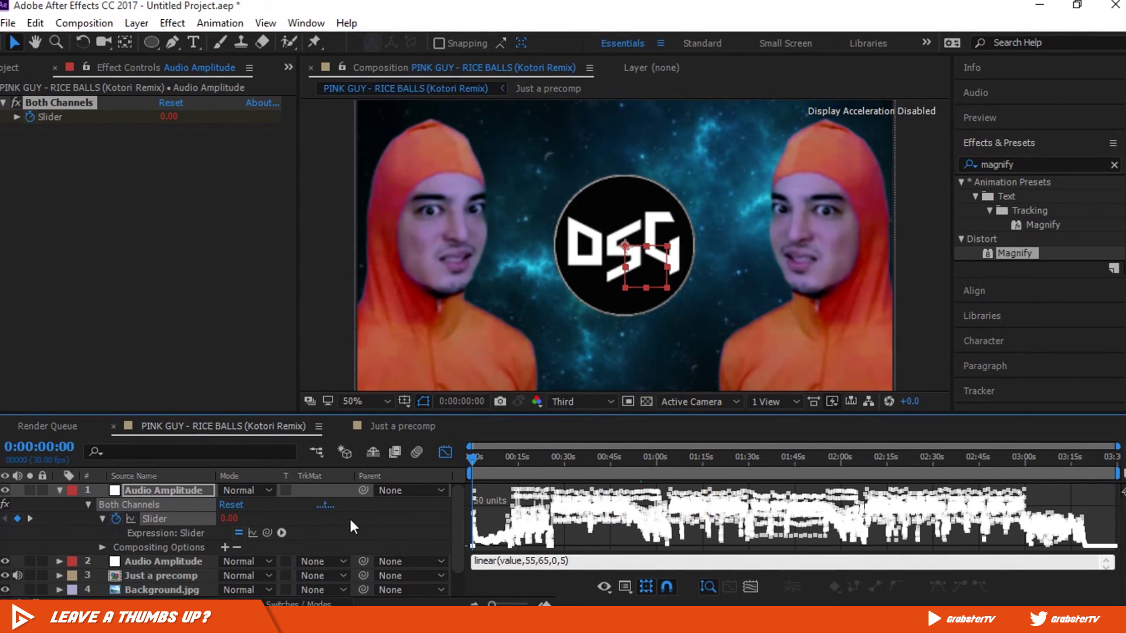
Apply the Magnify distort effect to the Just a precomp layer and set its Size to 1100
click(136, 588)
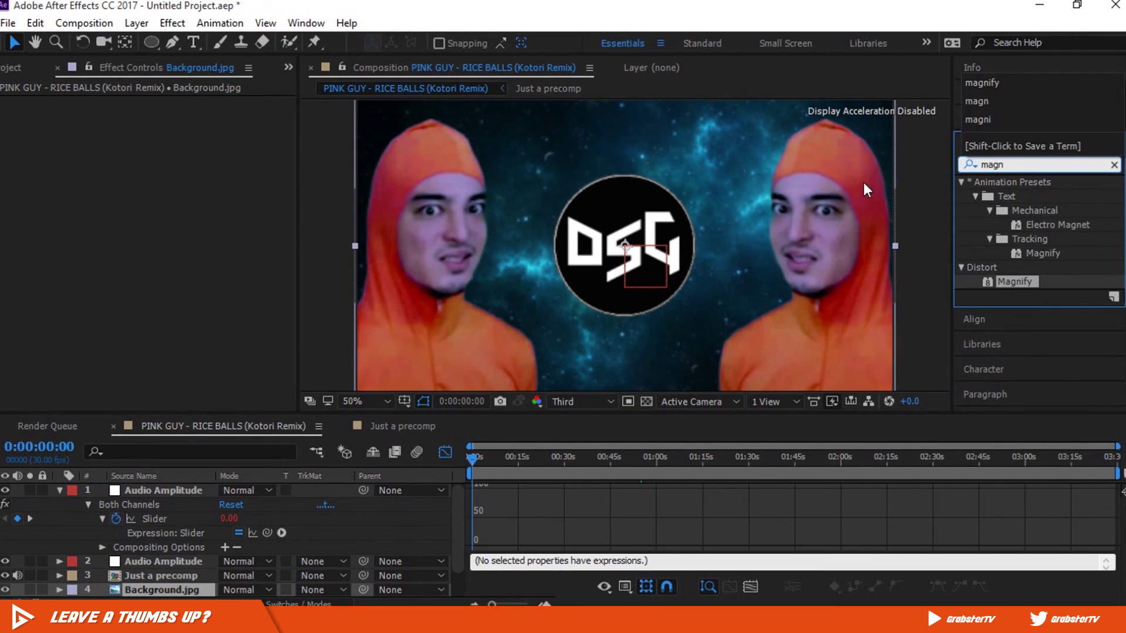
drag(1022, 282, 810, 275)
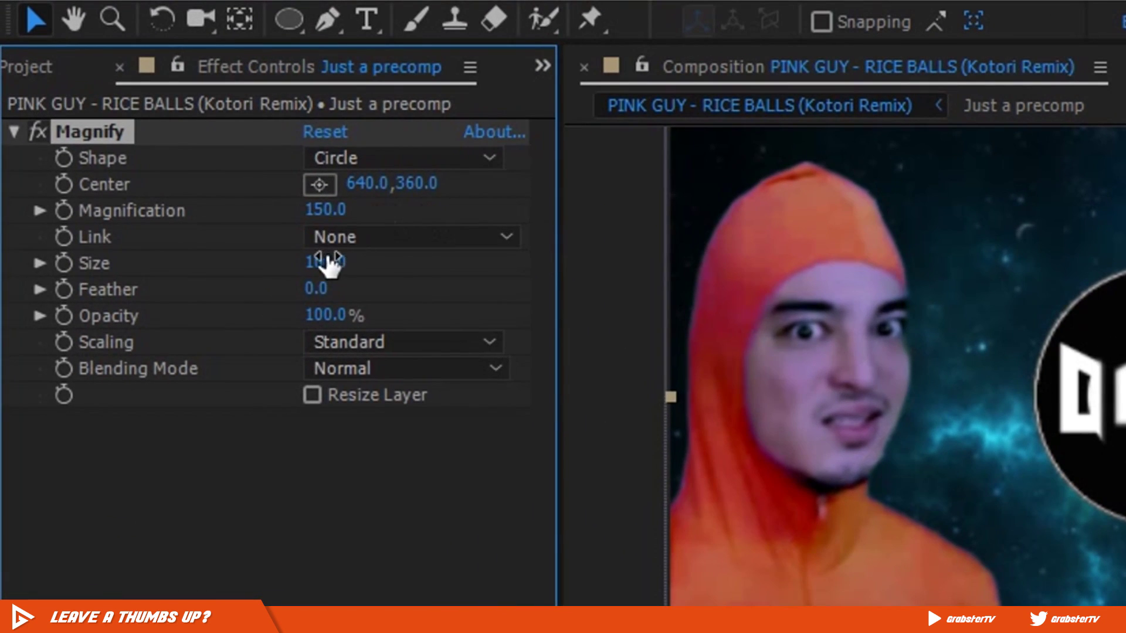
click(326, 263)
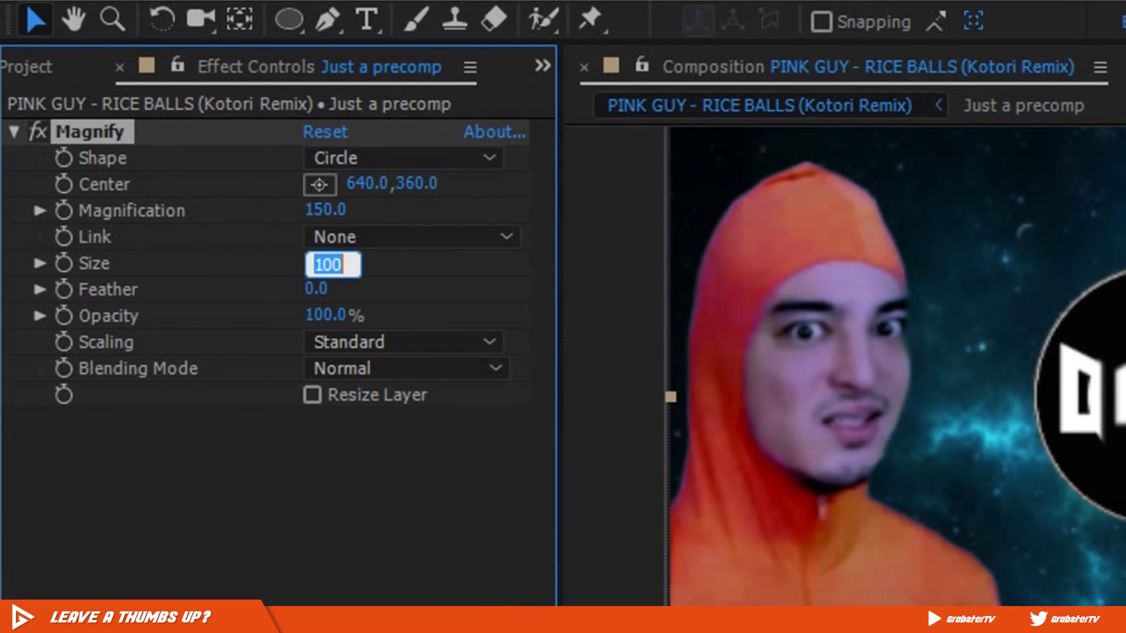
key(Return)
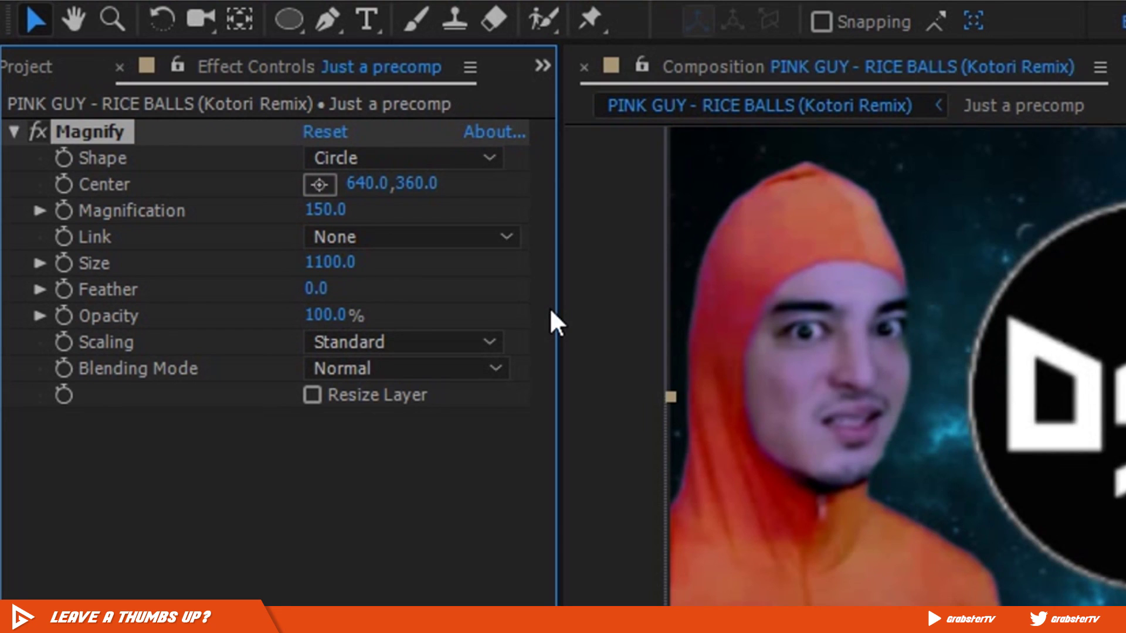
Add an expression to the precomp layer's Magnification that links it to the topmost Audio Amplitude layer's Both Channels Slider
alt+click(65, 213)
scroll(369, 483, down, 3)
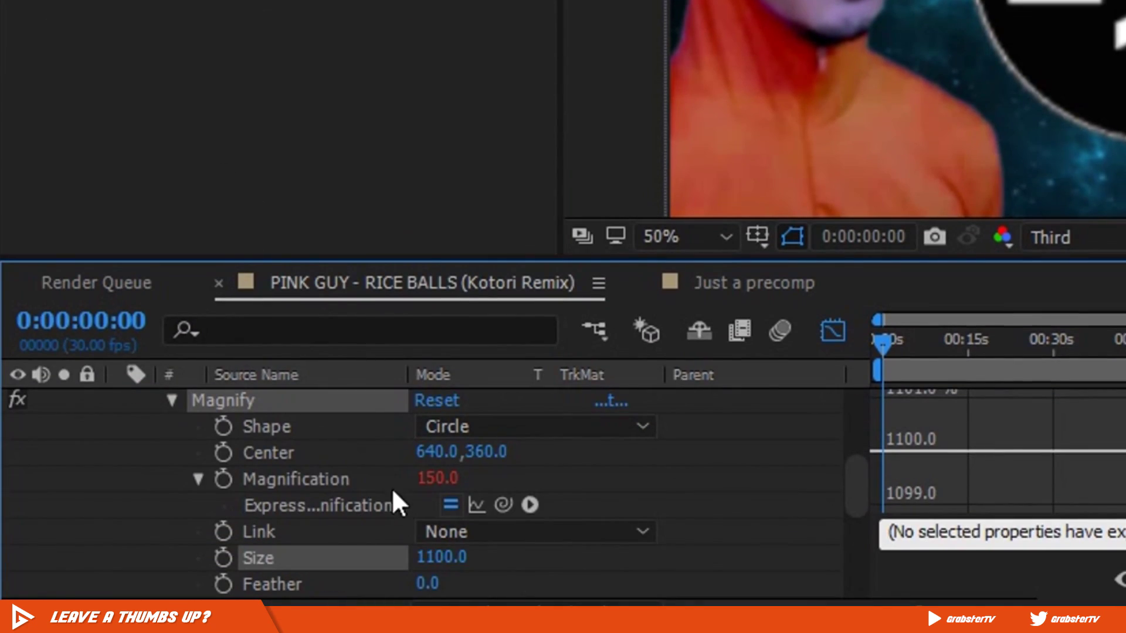
drag(502, 508, 337, 460)
scroll(337, 461, down, 3)
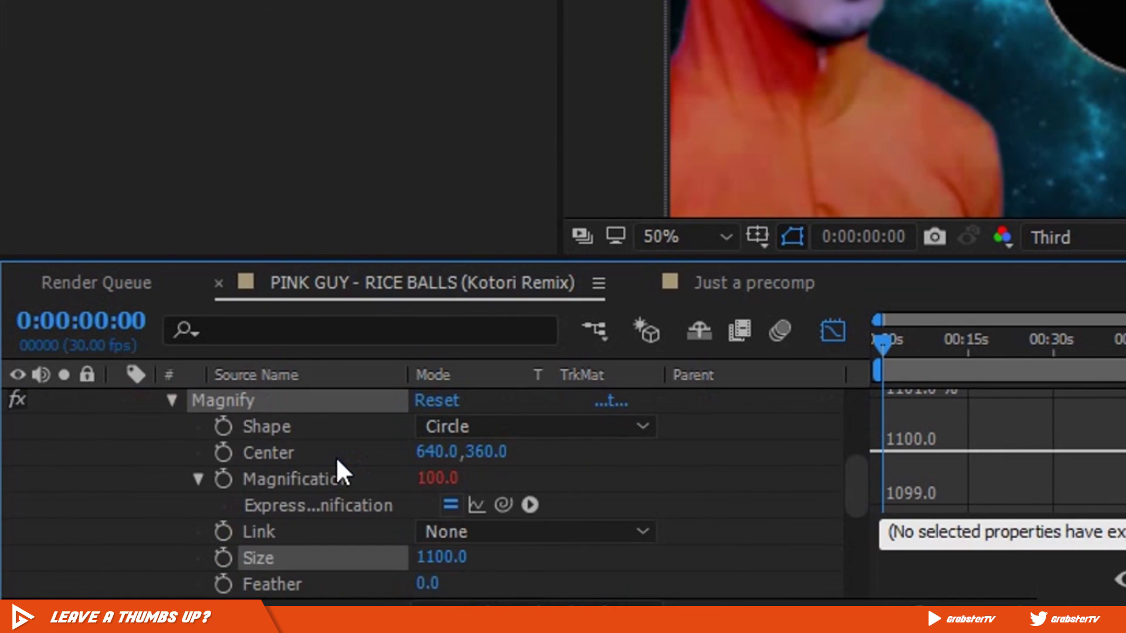
Prefix the precomp layer's Magnification expression with 100+ and collapse the Just a precomp layer
click(304, 478)
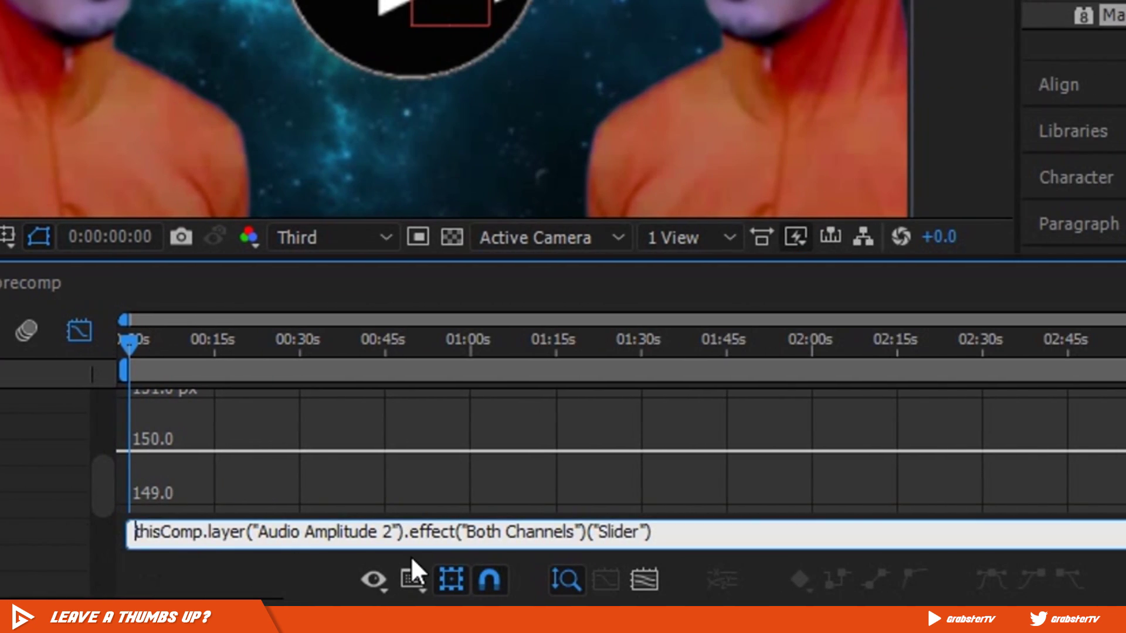
click(1123, 545)
text(100+thisComp.layer("Audio Amplitude 2").effect("Both Channels")("Slider)
click(77, 505)
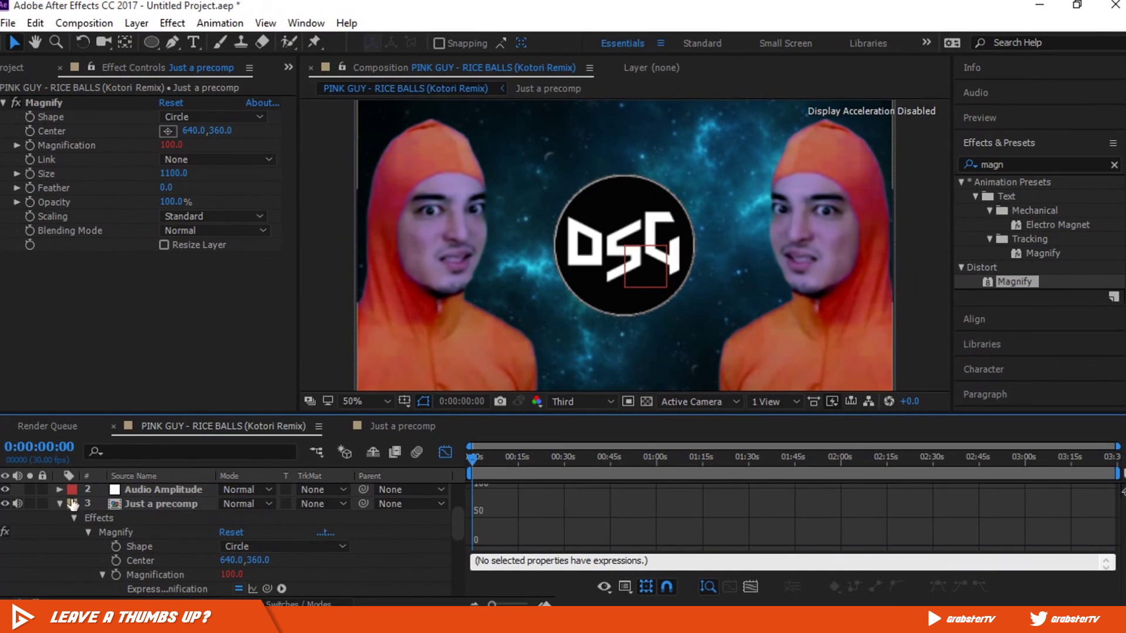
click(60, 503)
Add the expression wiggle(15,5) to the Position of the Background.jpg layer
click(58, 561)
click(71, 562)
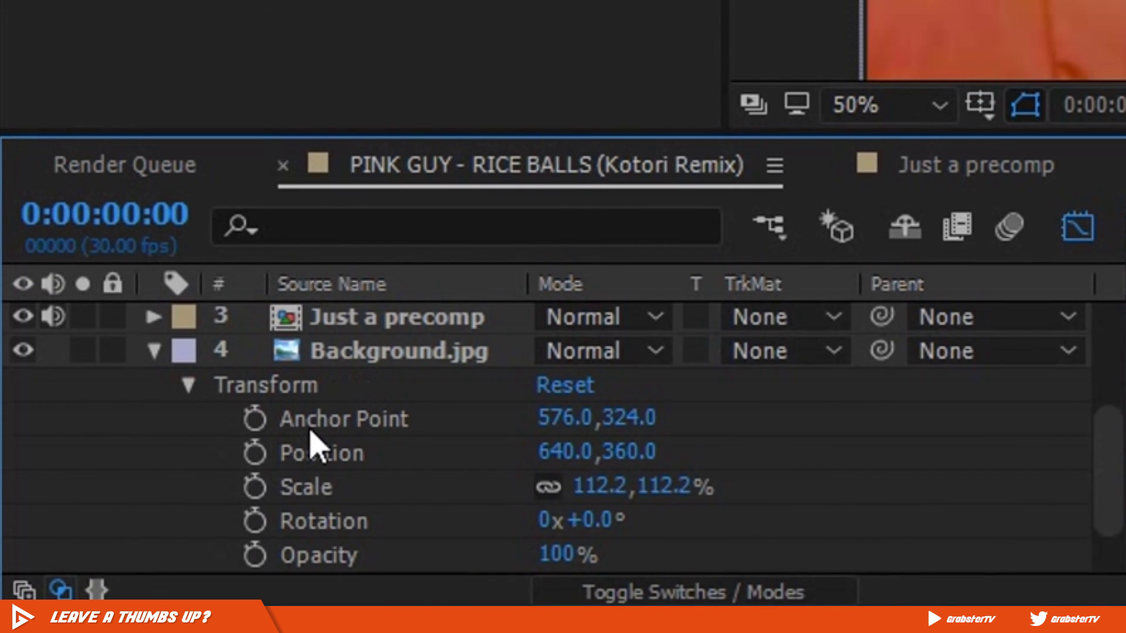
scroll(310, 445, down, 2)
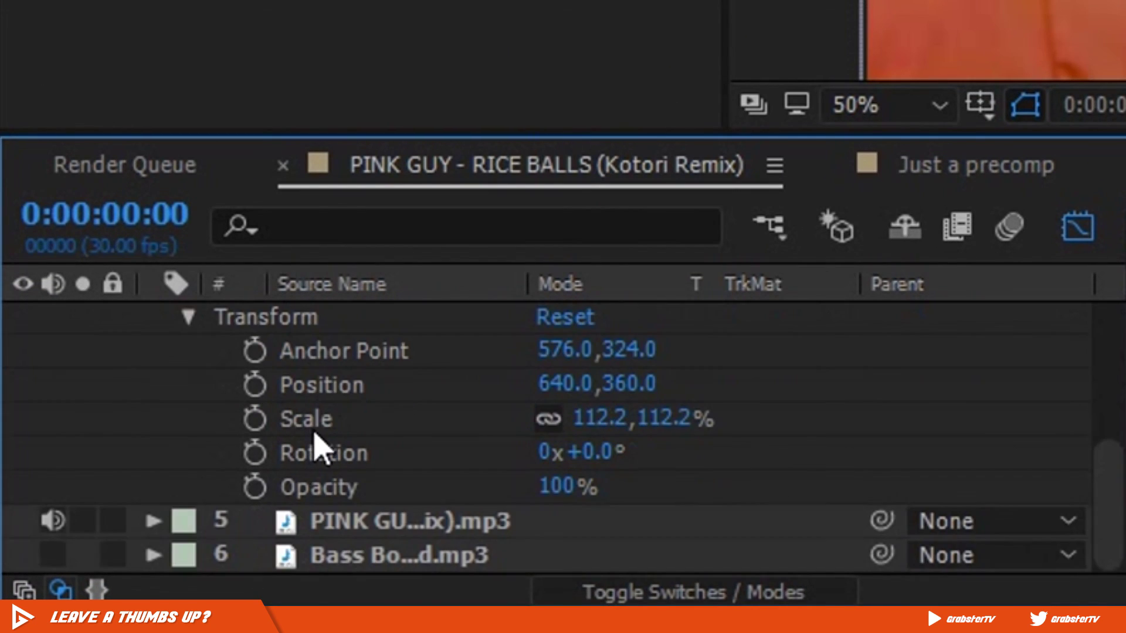
alt+click(249, 387)
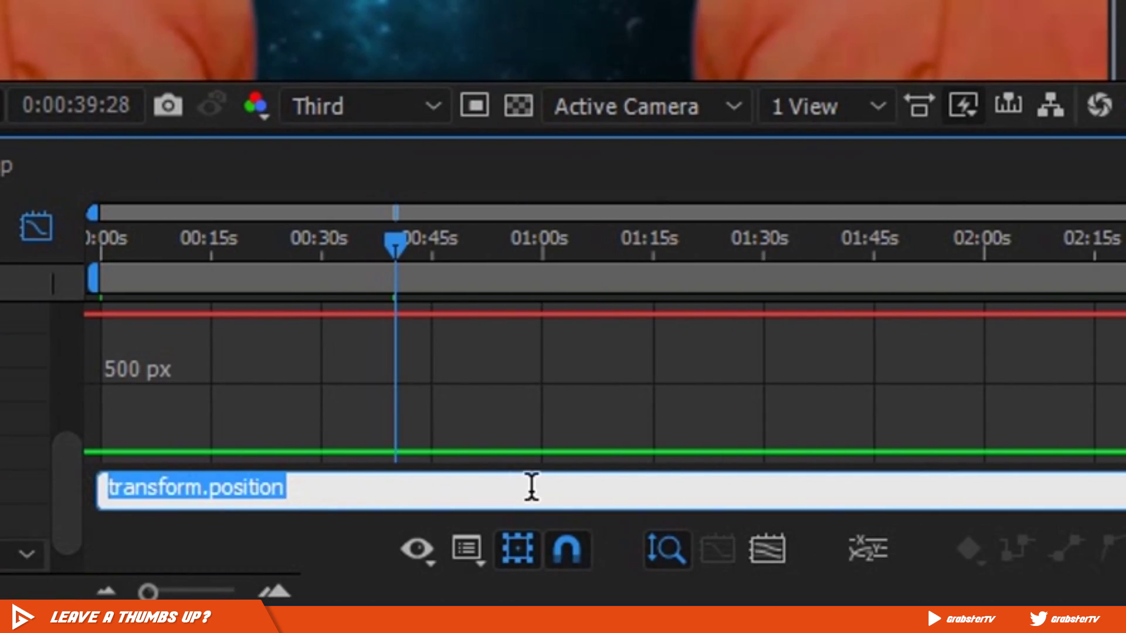
key(BackSpace)
text(wiggle()
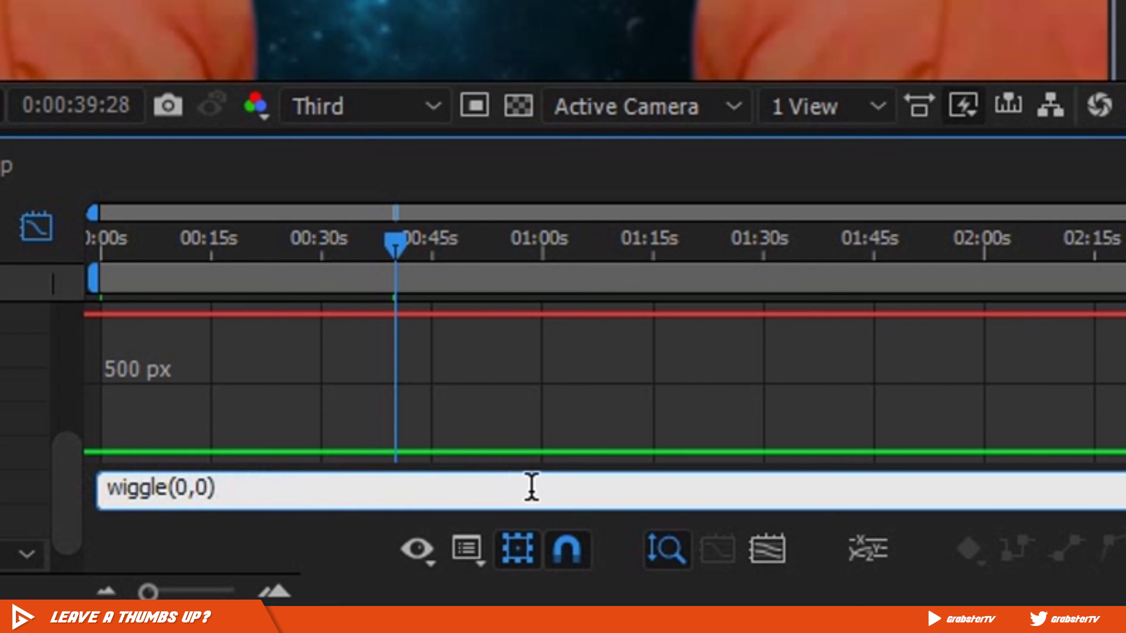
text(15,0)
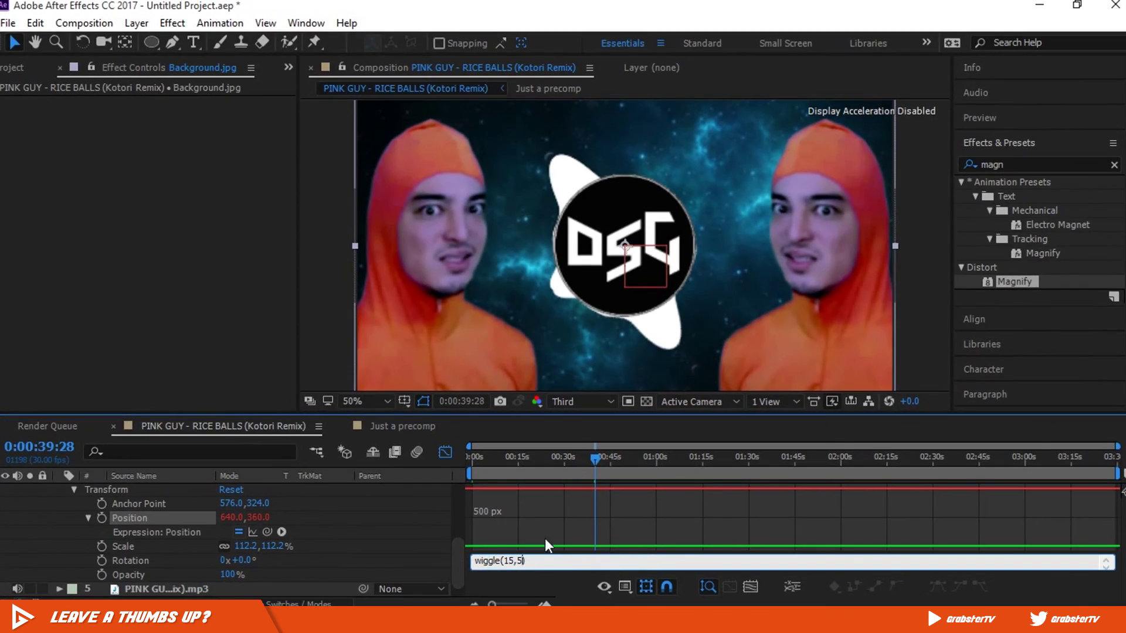
click(431, 544)
Play back the composition from about 35 seconds to check the background wiggle and logo magnification
drag(595, 461, 580, 462)
key(space)
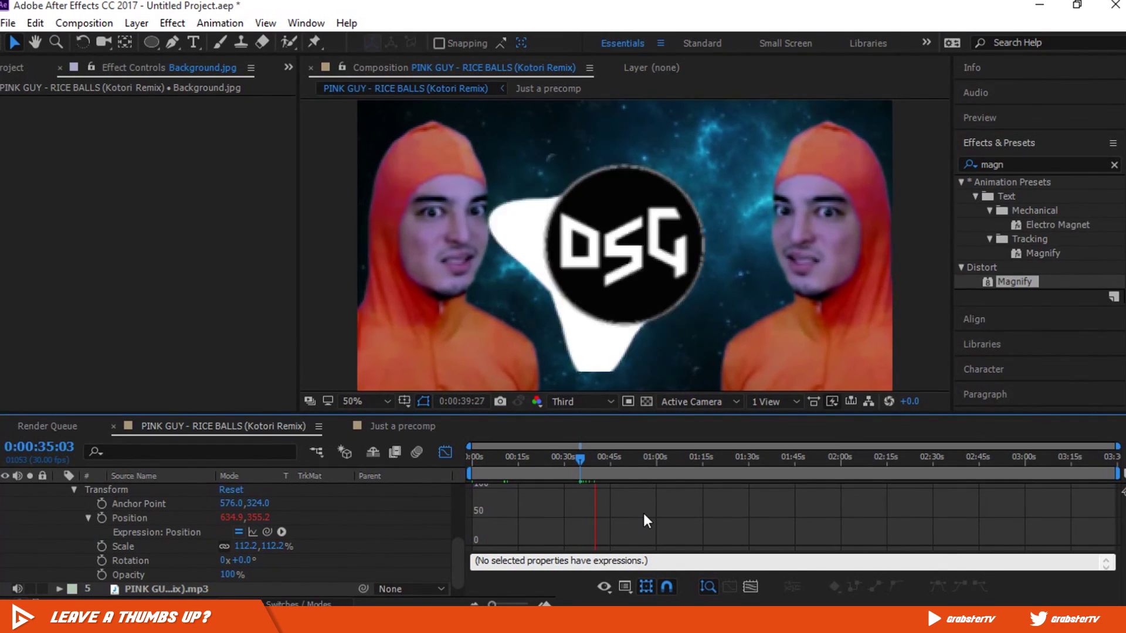
scroll(619, 337, down, 2)
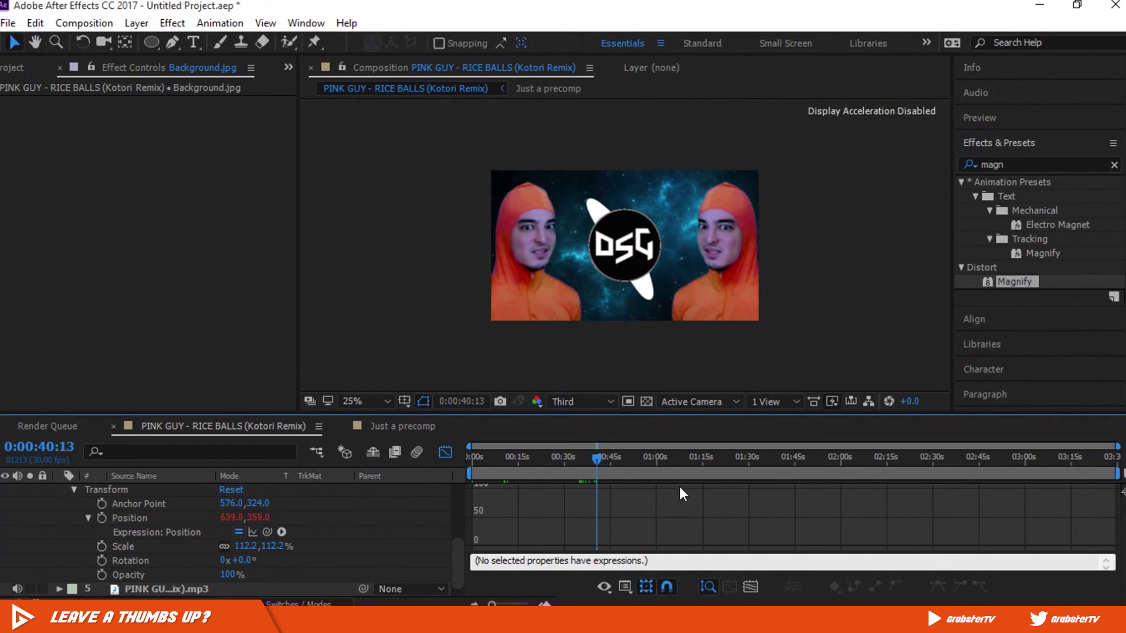
drag(595, 459, 586, 458)
key(space)
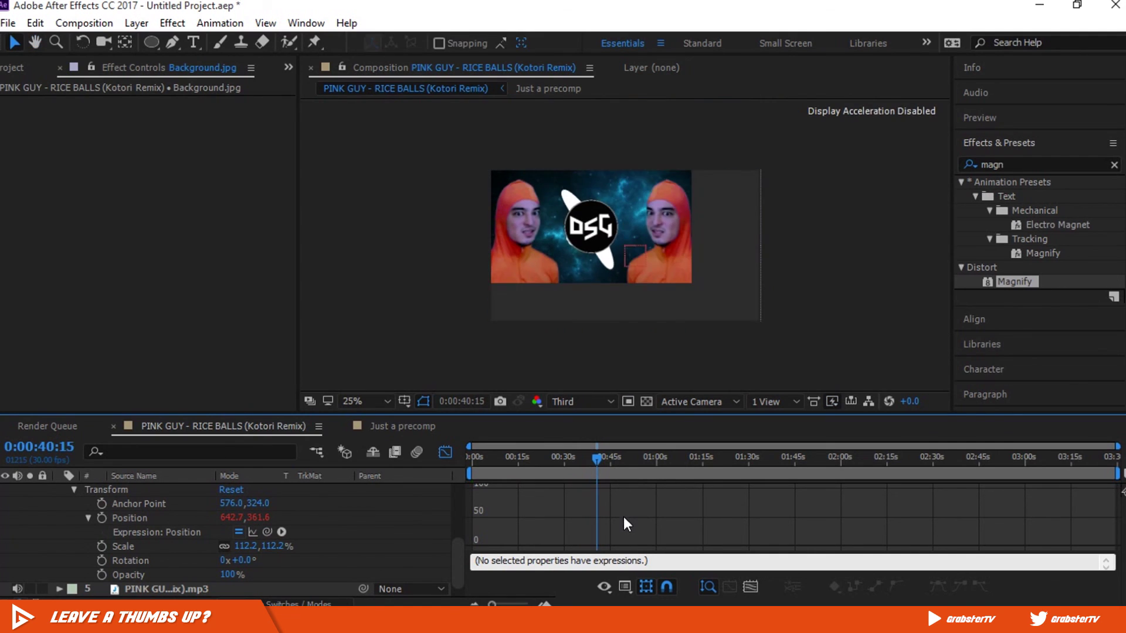
Collapse the Background.jpg layer and convert the Bass Boosted.mp3 layer's audio to keyframes
scroll(105, 540, up, 1)
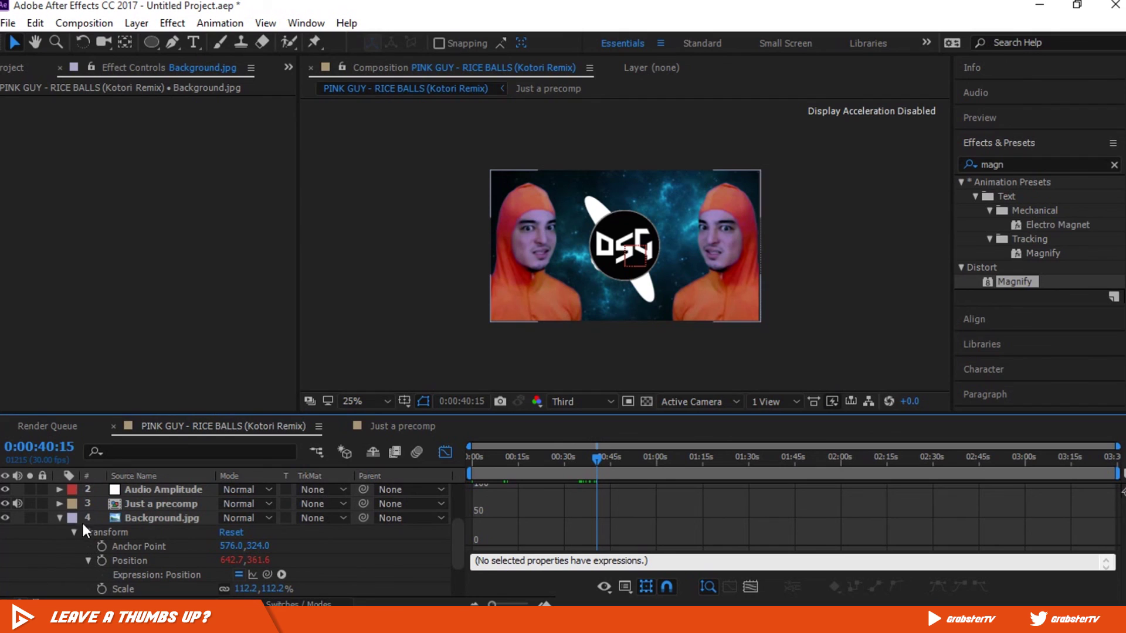
click(58, 518)
right_click(178, 588)
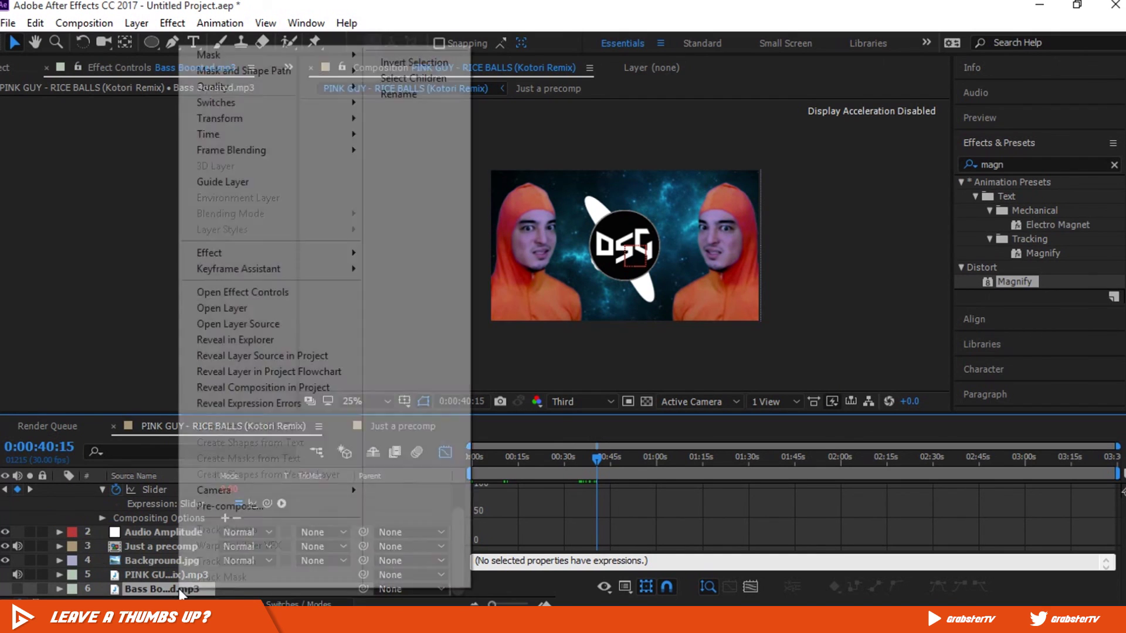
mouse_move(328, 268)
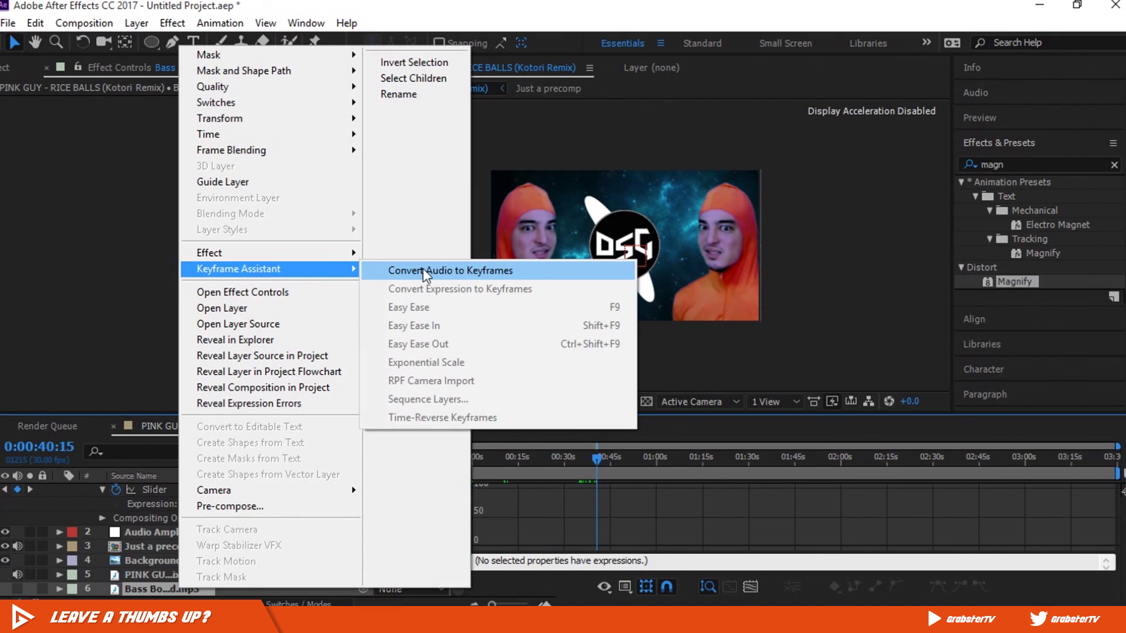
click(423, 270)
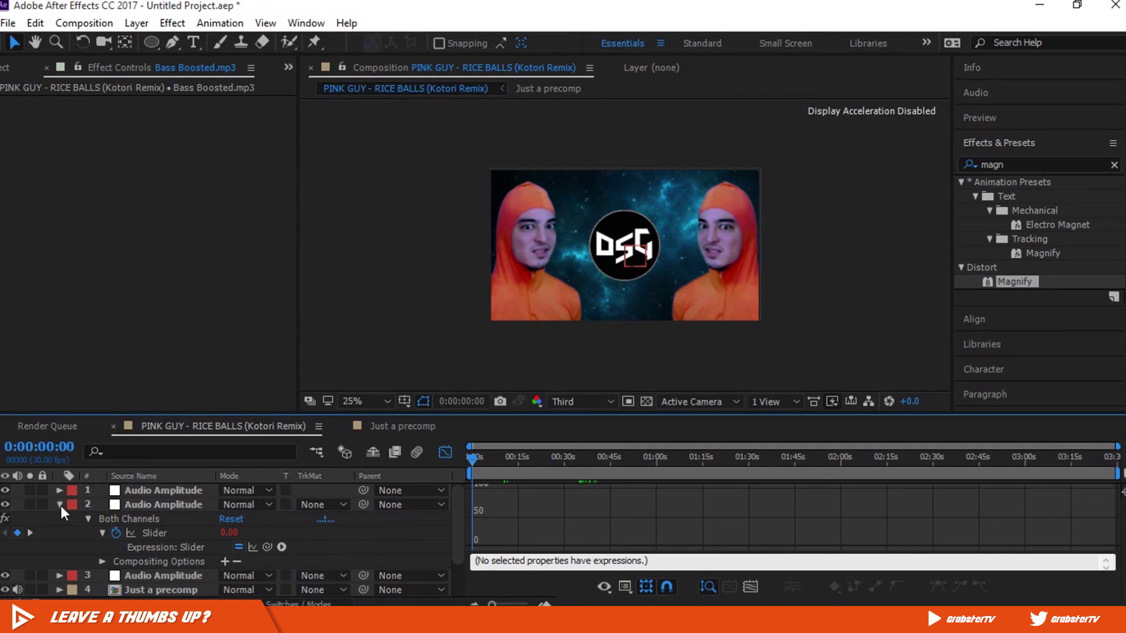
Collapse the second Audio Amplitude layer, then label the third Audio Amplitude layer Blue and the second one Sandstone
click(60, 504)
click(91, 489)
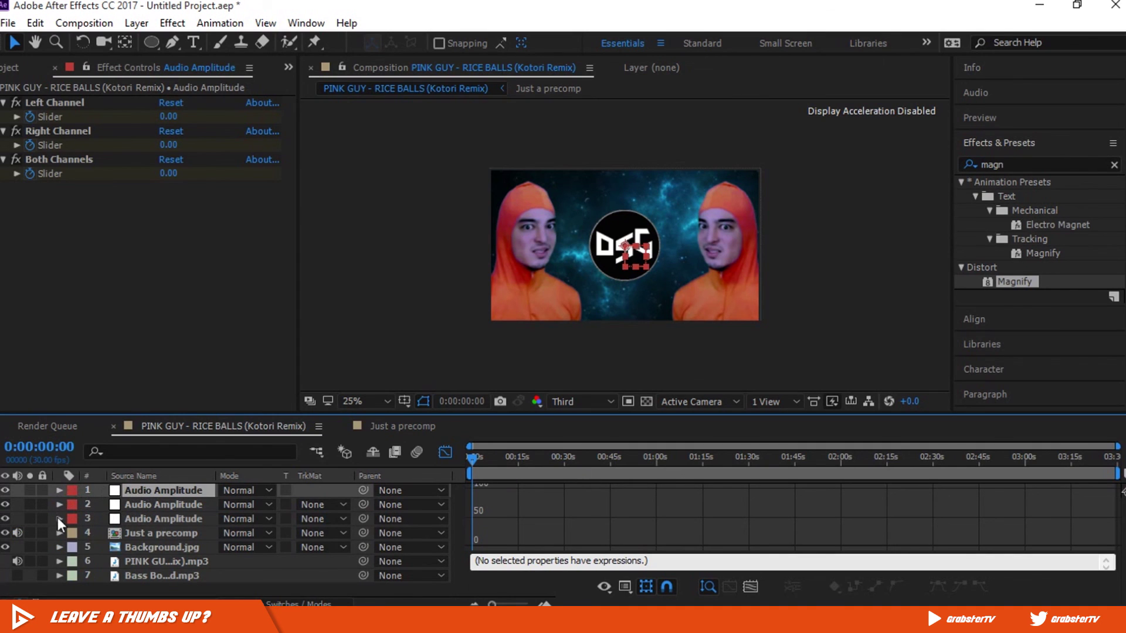
click(71, 518)
click(106, 365)
click(71, 504)
click(117, 481)
click(71, 489)
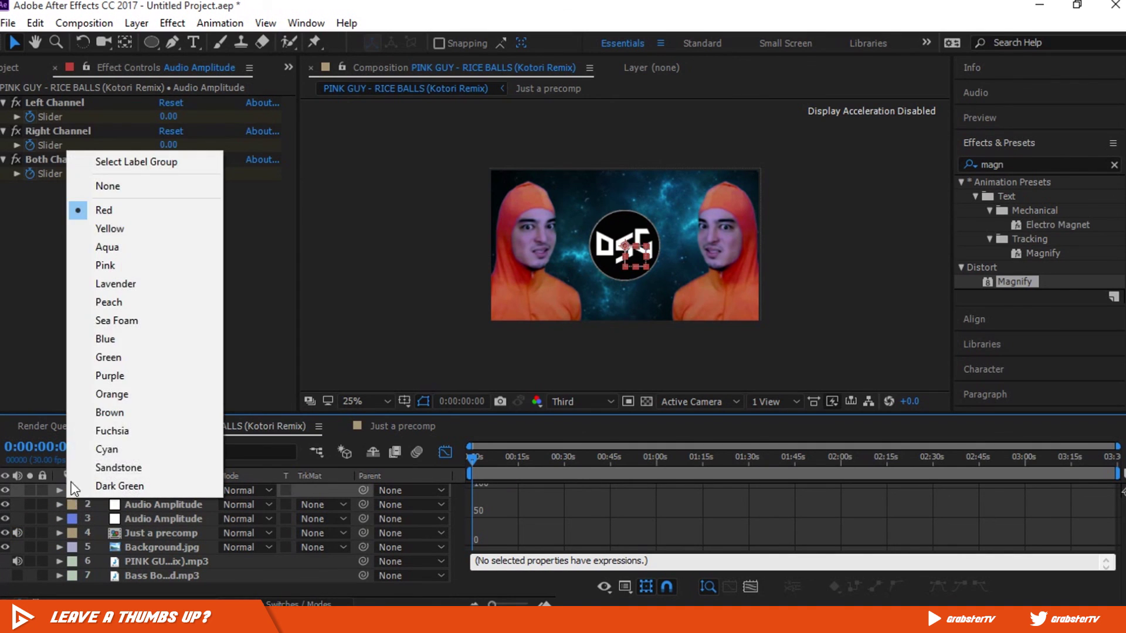
click(112, 302)
click(71, 489)
click(117, 210)
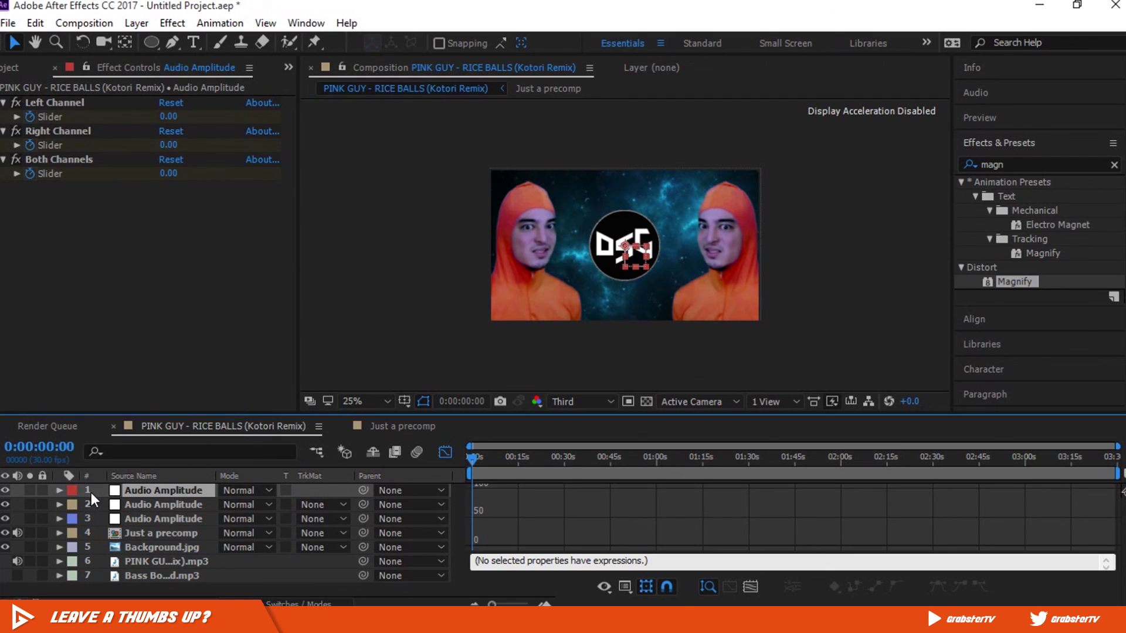
Delete the Left Channel and Right Channel effects from the topmost Audio Amplitude layer
click(59, 489)
click(48, 105)
ctrl+click(61, 131)
key(Delete)
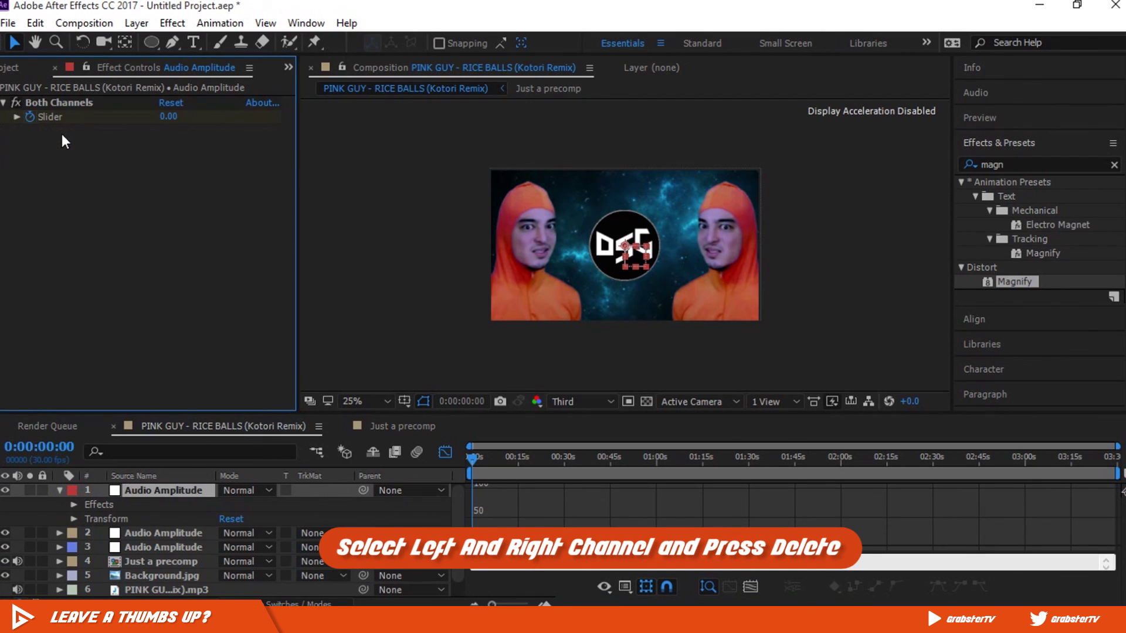
Add the expression linear(value,45,55,0,30) to the Both Channels Slider of the topmost Audio Amplitude layer
key(e)
click(88, 504)
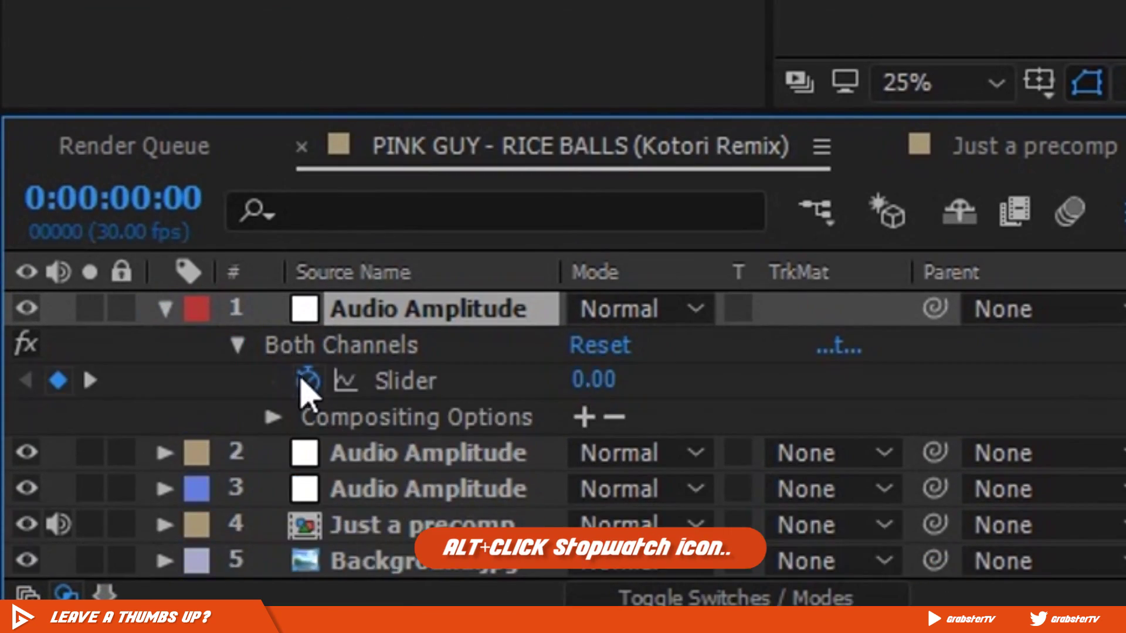
alt+click(307, 379)
key(BackSpace)
text(linear(value,0,0,0,0)
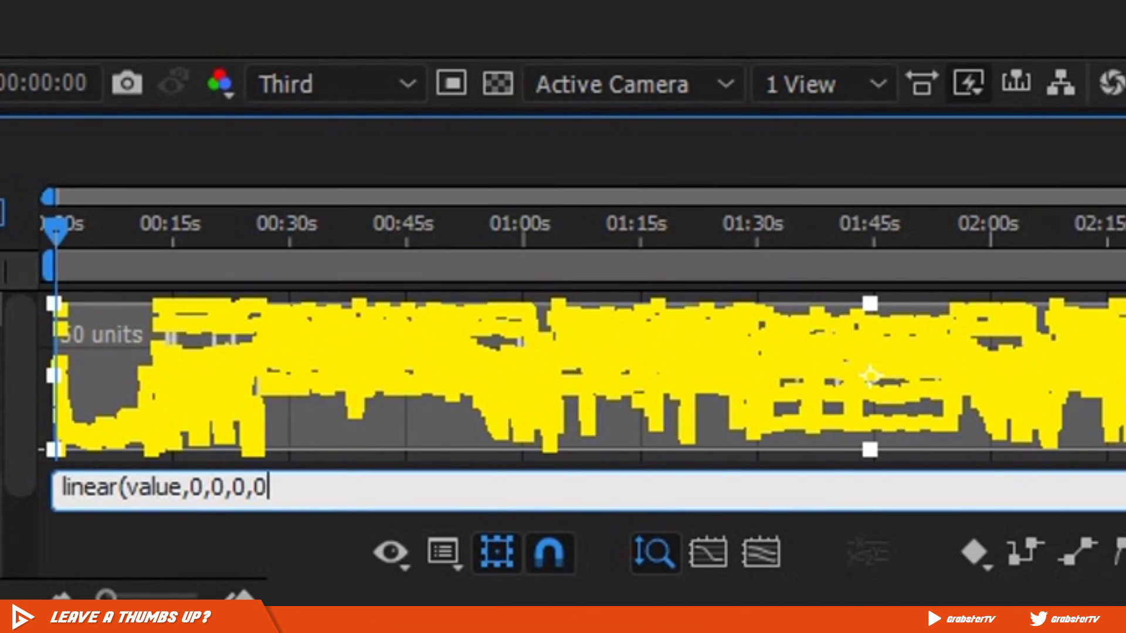
text(1)
click(196, 486)
key(BackSpace)
text(45)
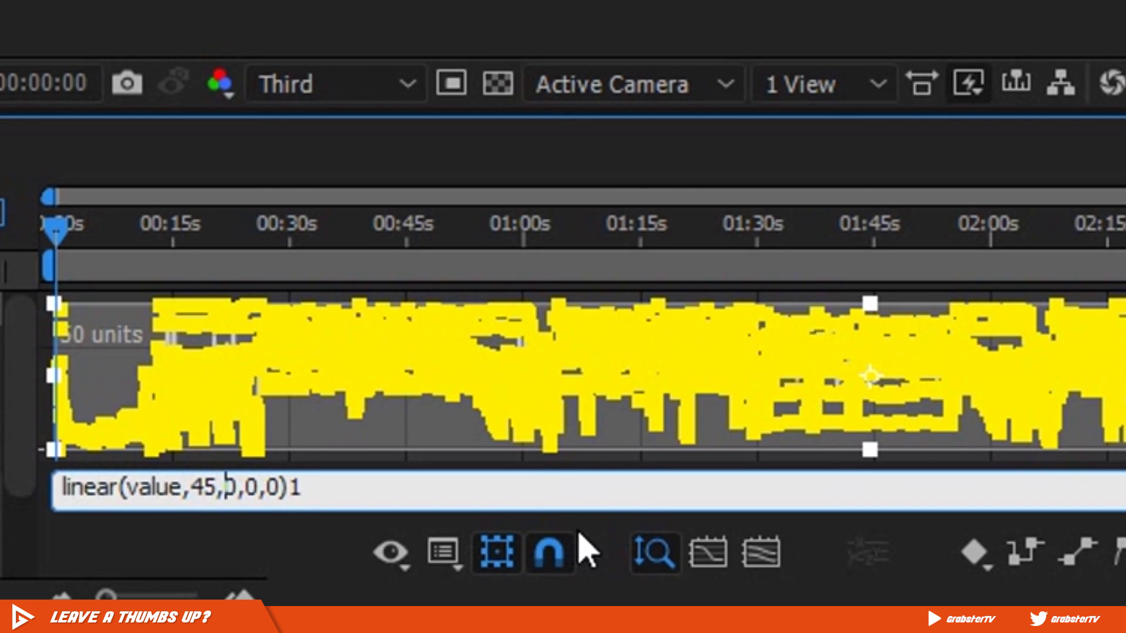
click(226, 485)
key(BackSpace)
text(55)
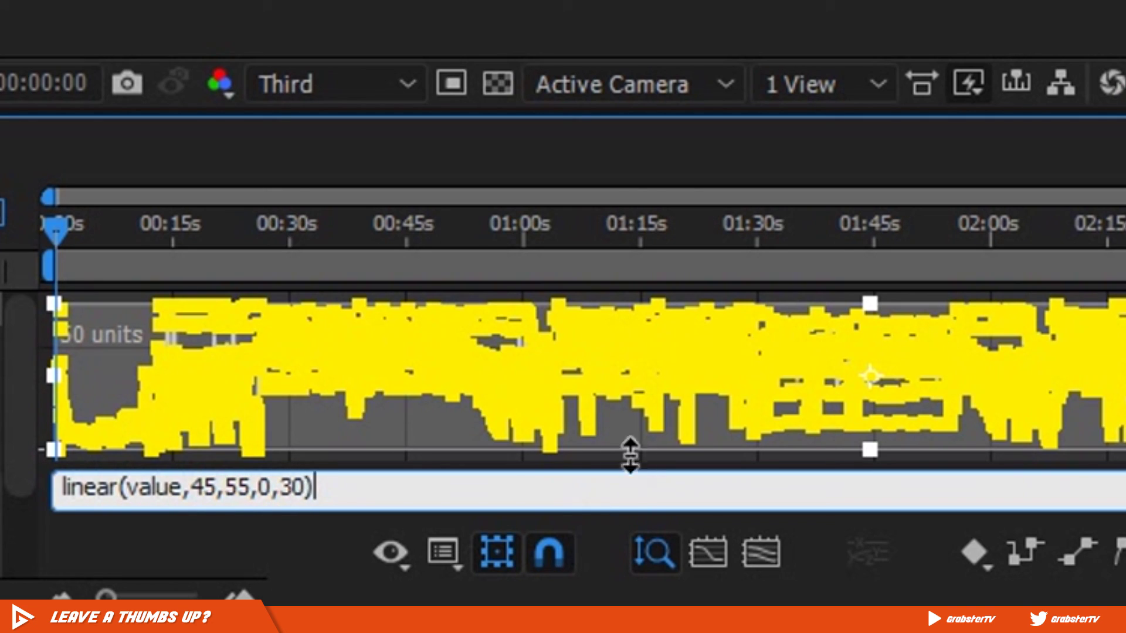
key(F2)
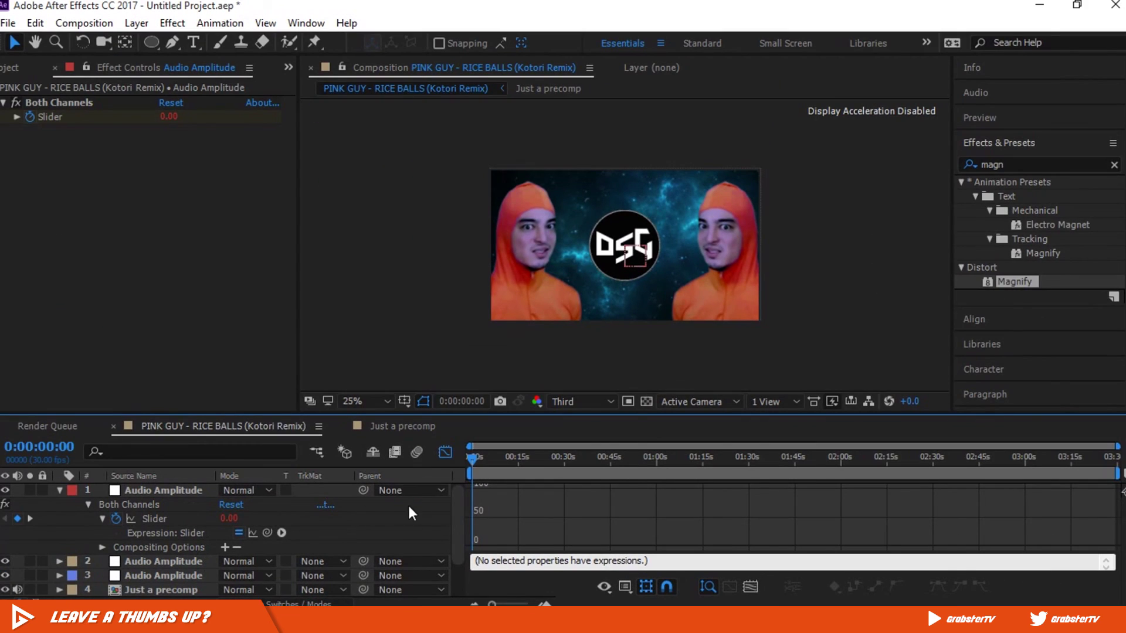
Create a white 1280 x 720 px solid layer named Flashes
right_click(430, 522)
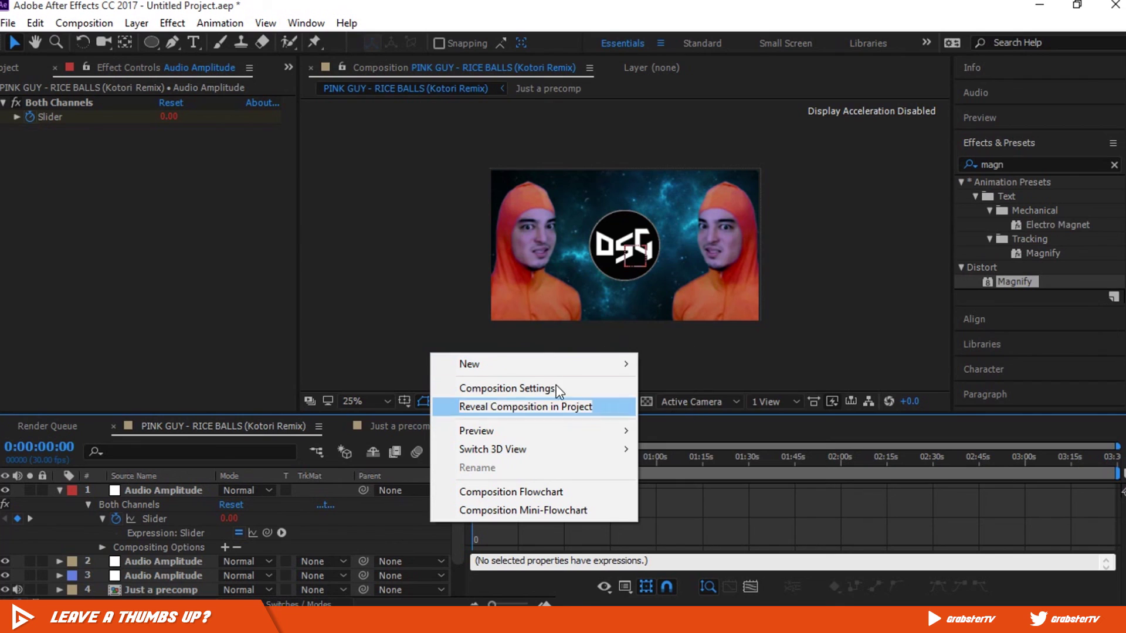
mouse_move(615, 364)
click(742, 410)
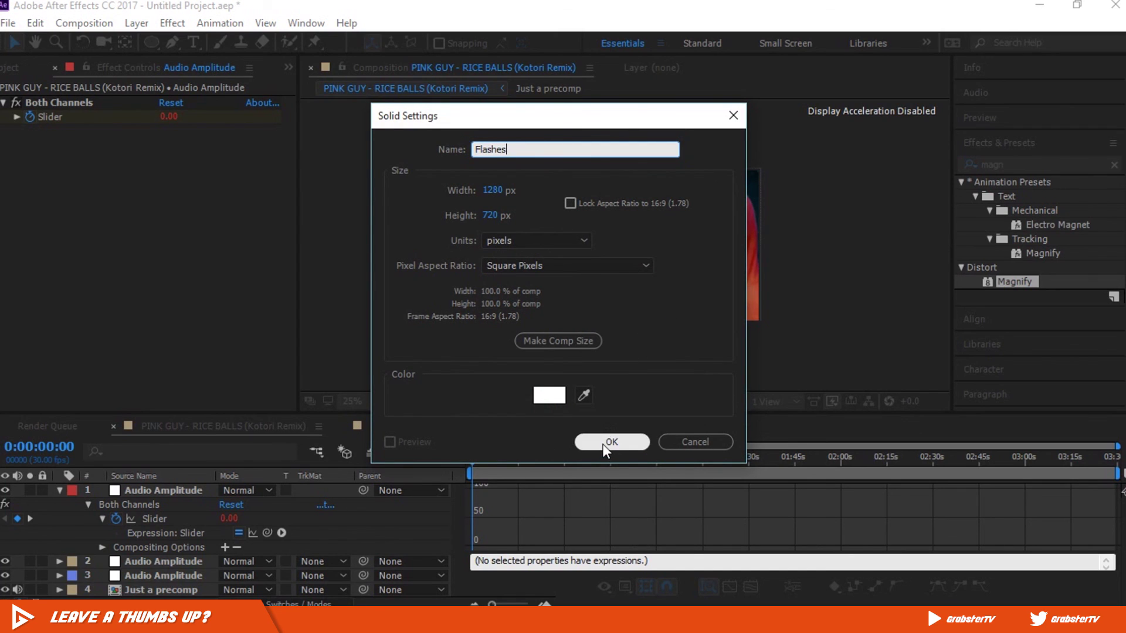
click(560, 401)
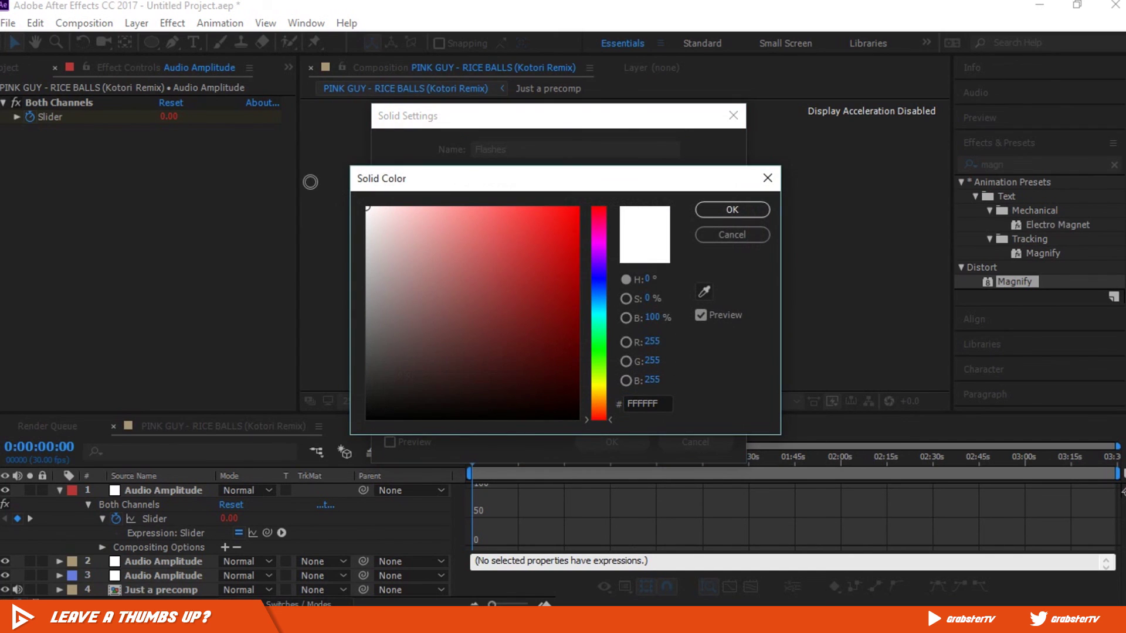
click(730, 208)
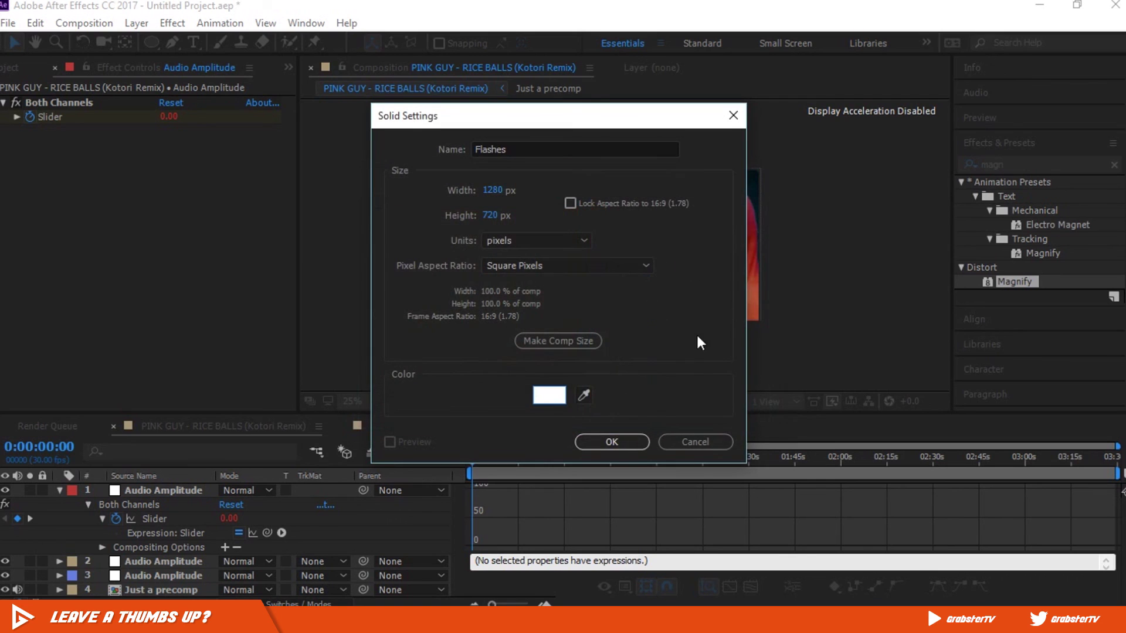
click(611, 442)
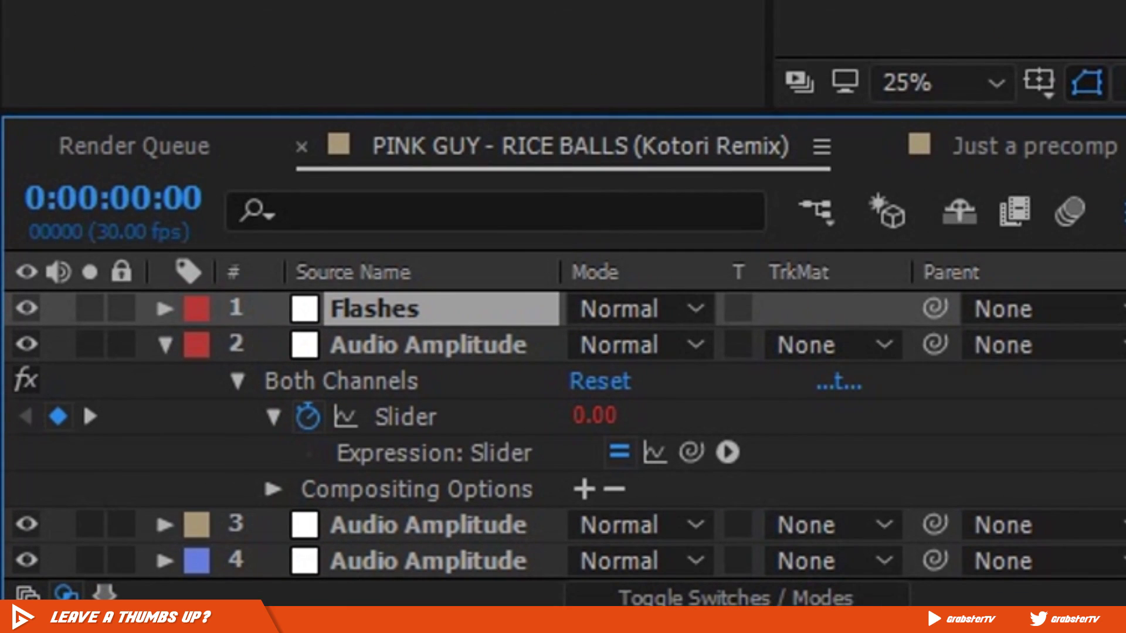
Add an expression to the Flashes layer's Opacity that links it to the red-labelled Audio Amplitude layer's Both Channels Slider
click(164, 309)
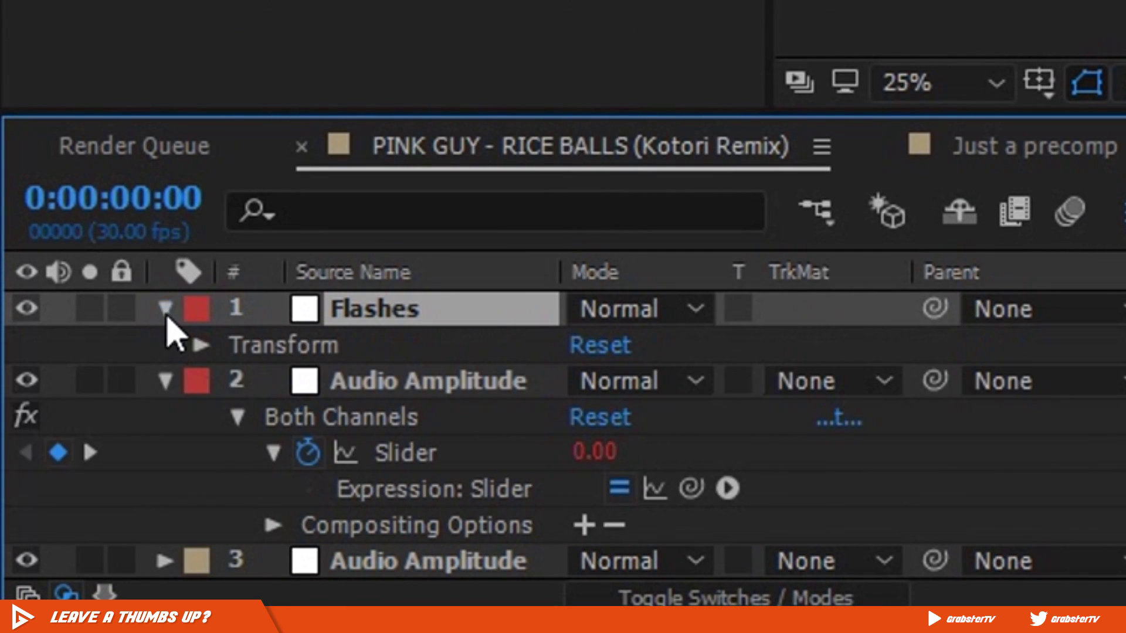
click(201, 344)
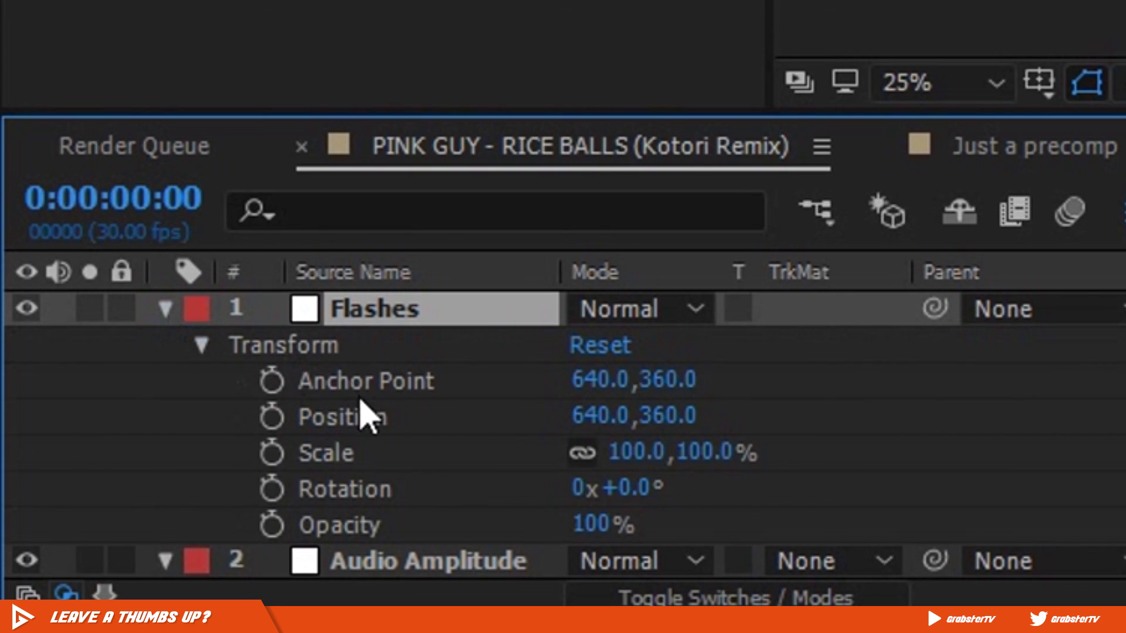
alt+click(278, 522)
scroll(858, 433, down, 3)
drag(691, 341, 430, 459)
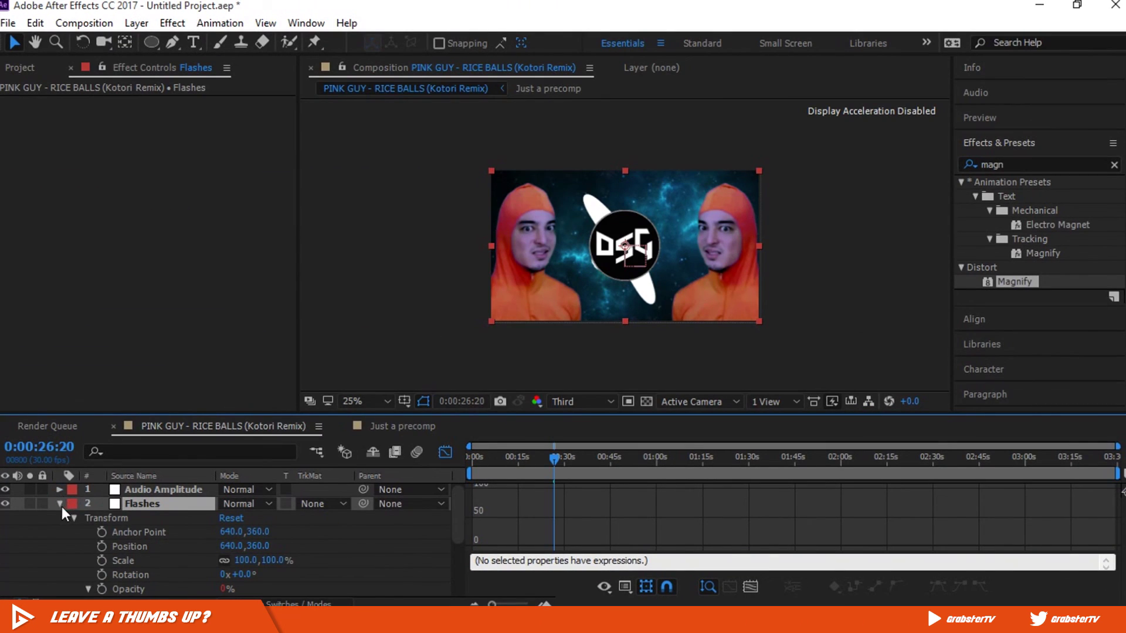
Collapse the Flashes layer, move it between Just a precomp and Background.jpg, and check the flashes slightly further along the timeline
click(60, 503)
drag(126, 505, 126, 551)
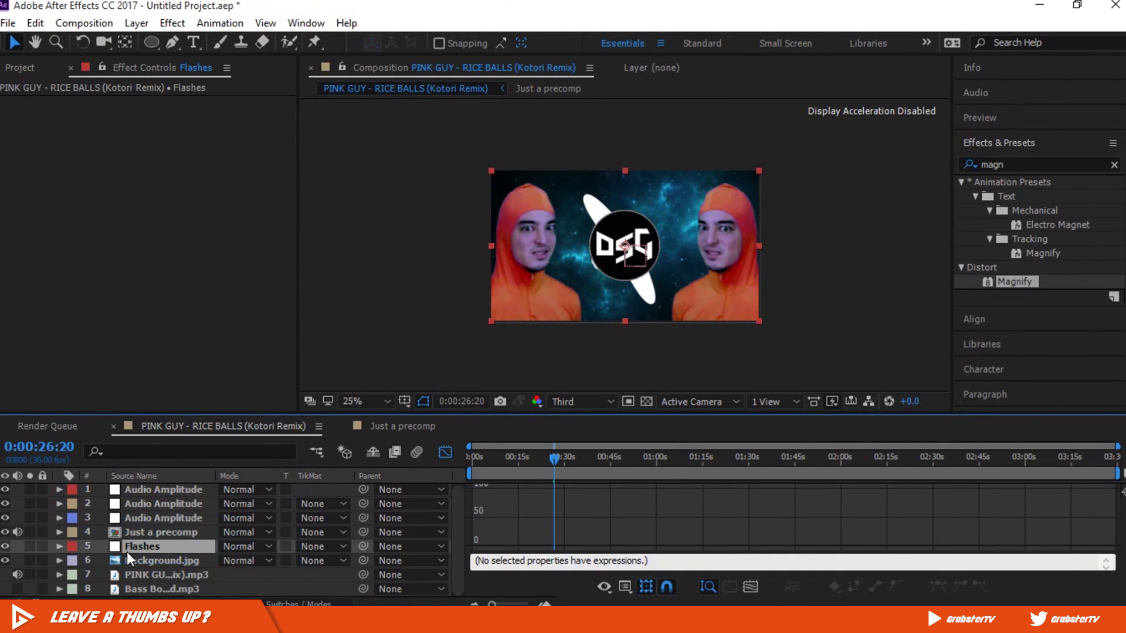
drag(554, 454, 559, 456)
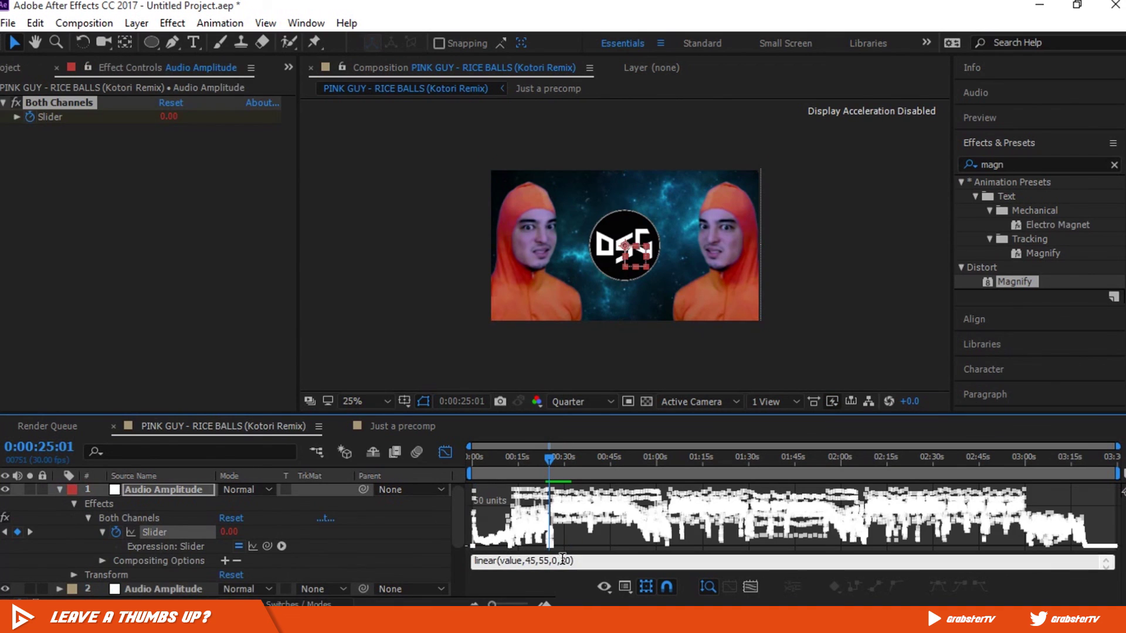
Change the topmost Audio Amplitude slider expression to linear(value,55,60,0,30) and preview the flashes from about 25 seconds
click(563, 558)
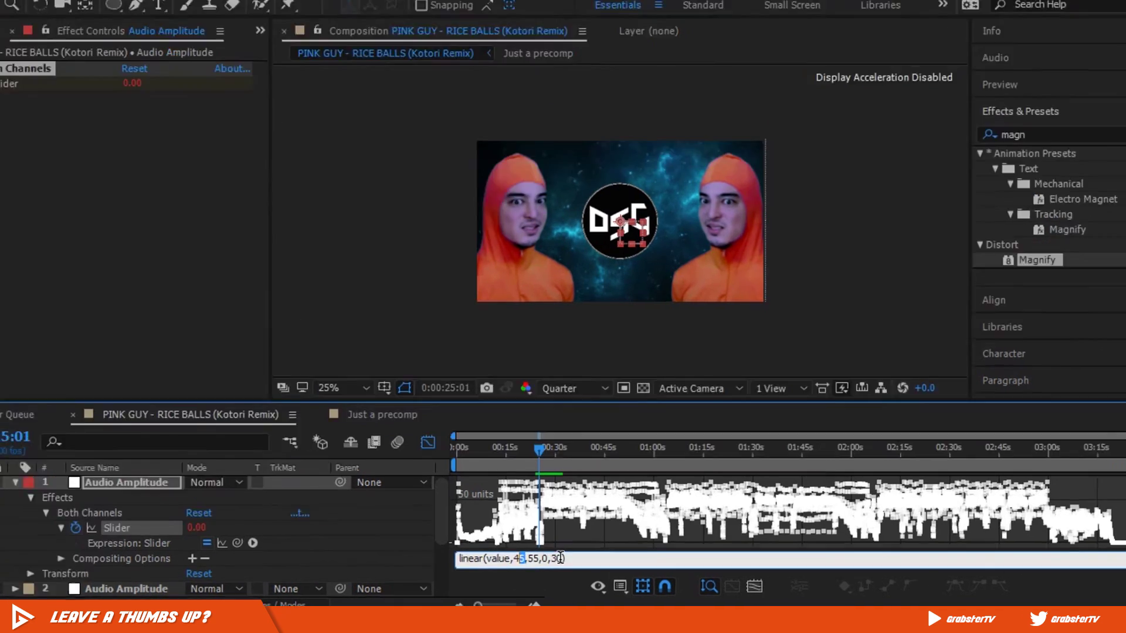
double_click(529, 560)
text(55)
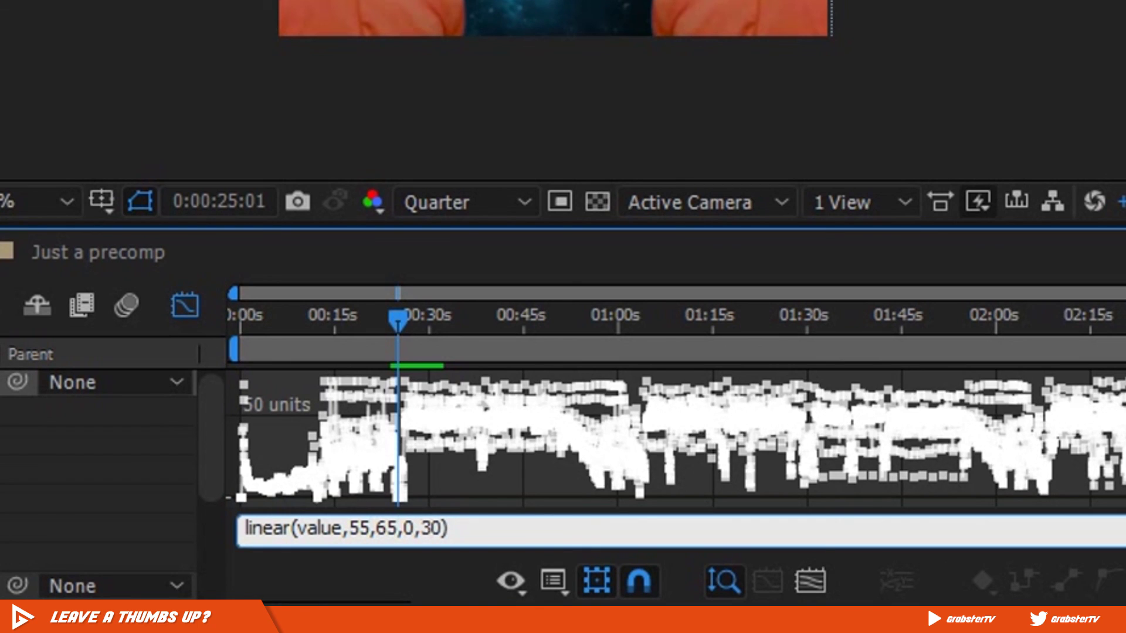
click(405, 319)
click(396, 322)
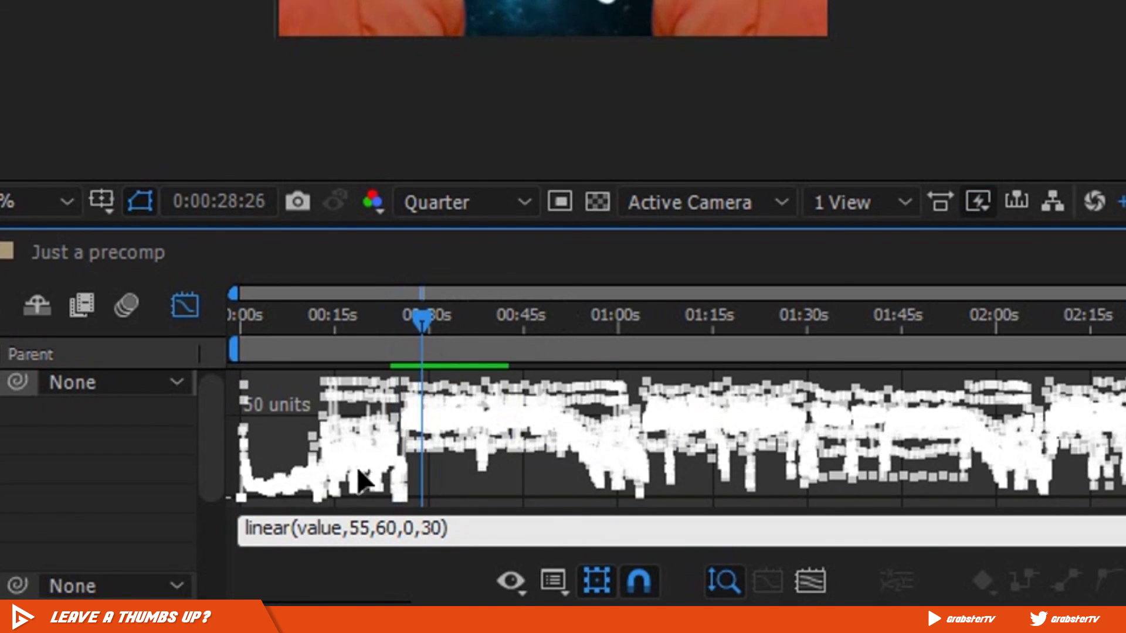
Set the slider expression to linear(value,55,70,0,30) and play back the flashes from about 26 seconds
click(387, 529)
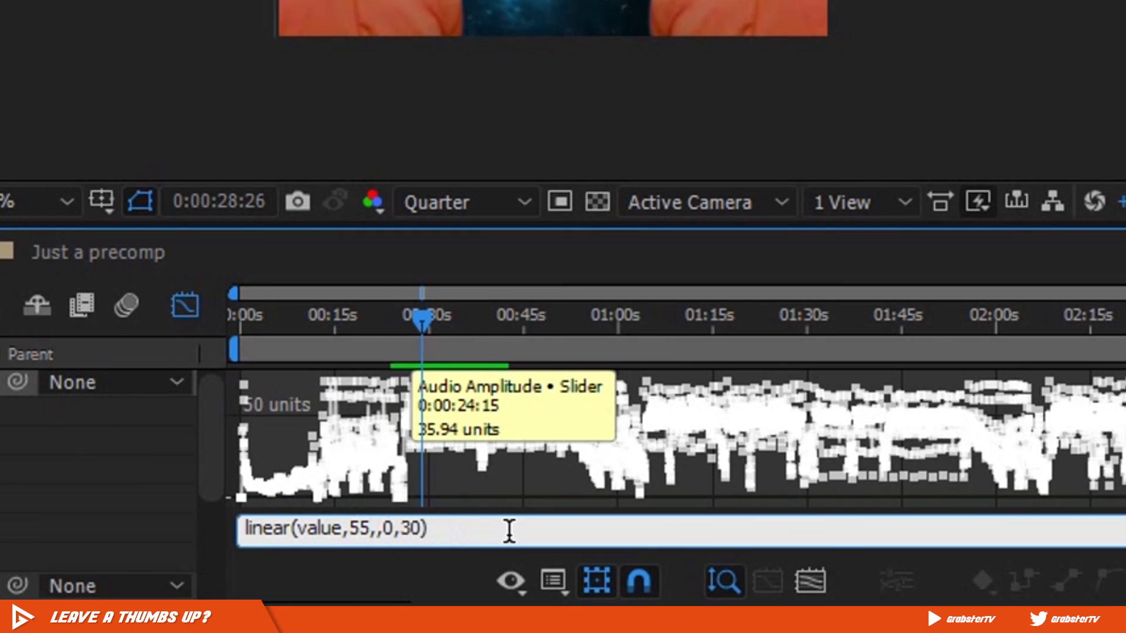
text(70)
click(405, 319)
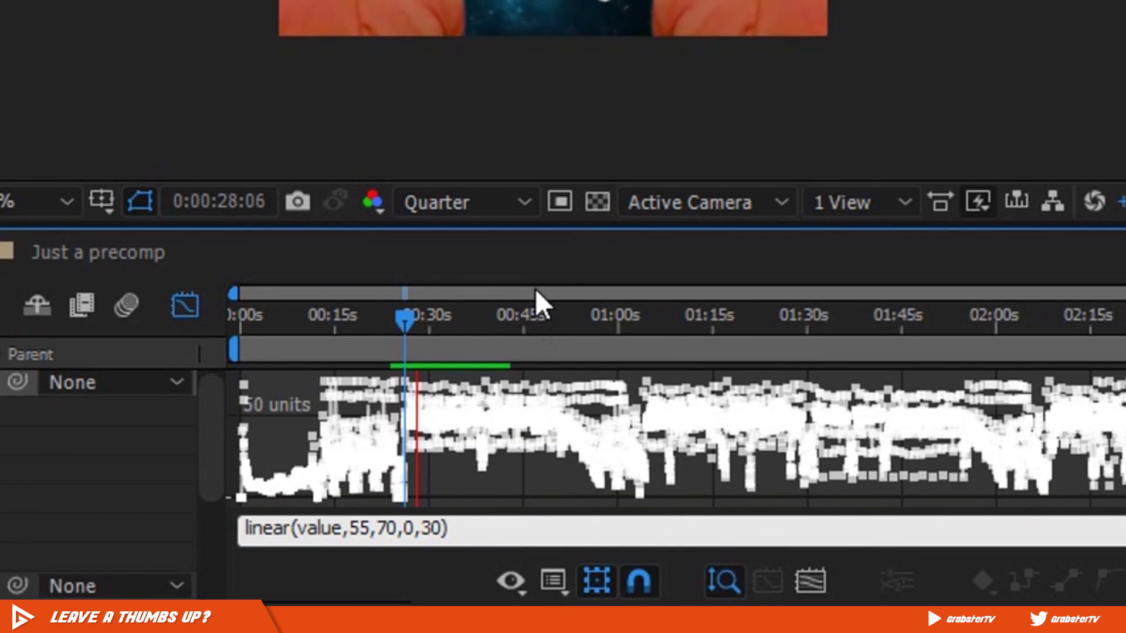